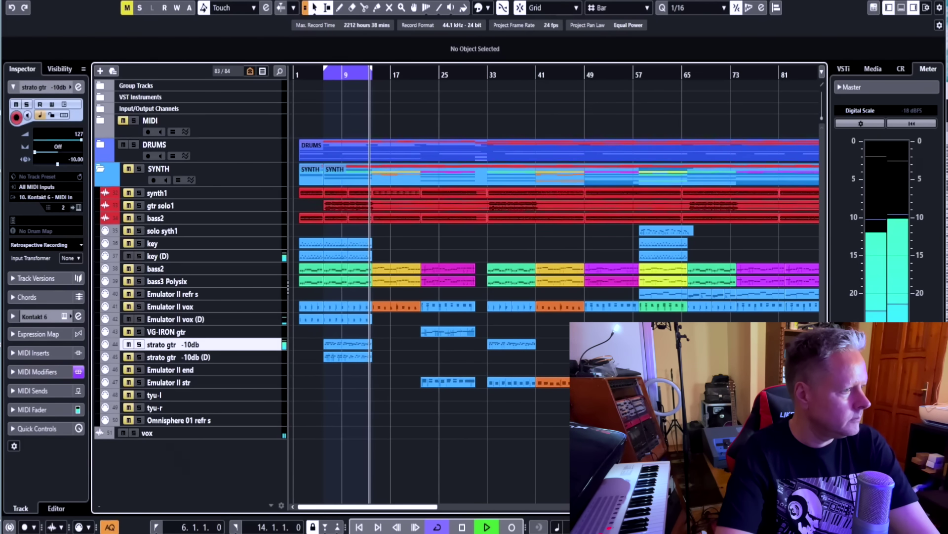
- Stop playback and undo the duplication of the strato gtr track
key(space)
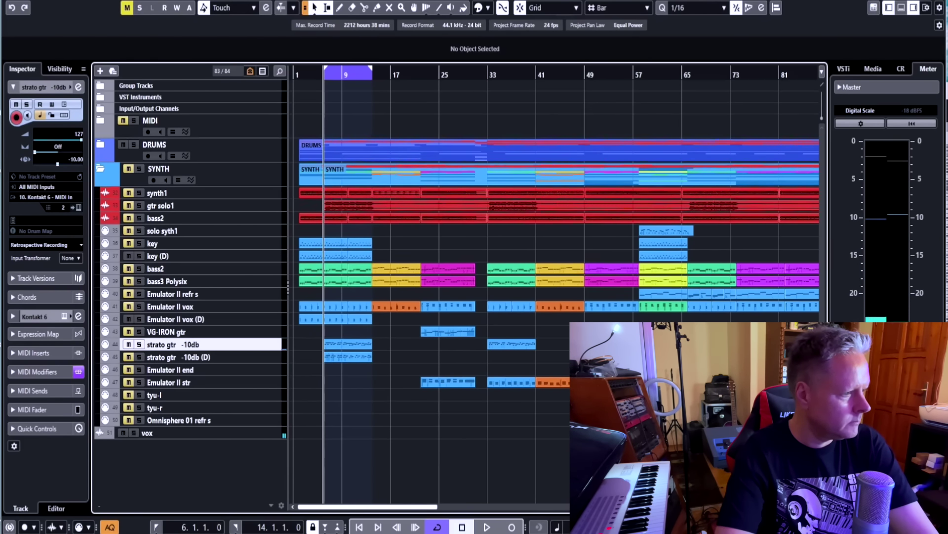
key(ctrl+z)
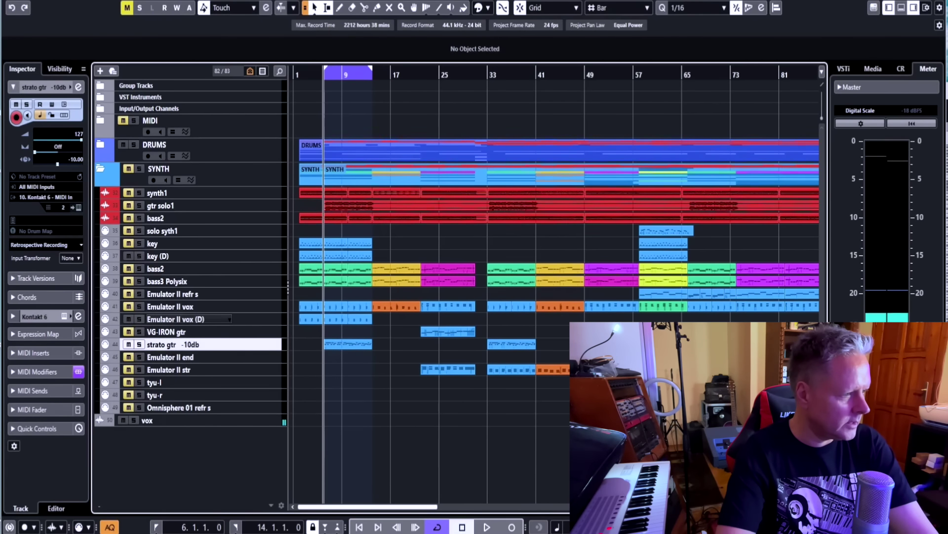
- Show the VST instrument rack and duplicate the bass3 Polysix track
click(197, 281)
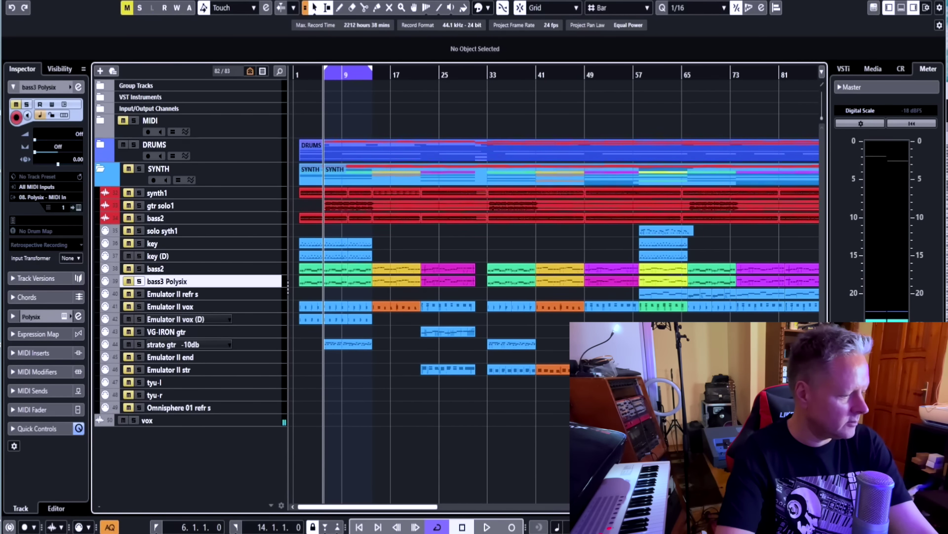
key(h)
key(h)
key(h)
key(h)
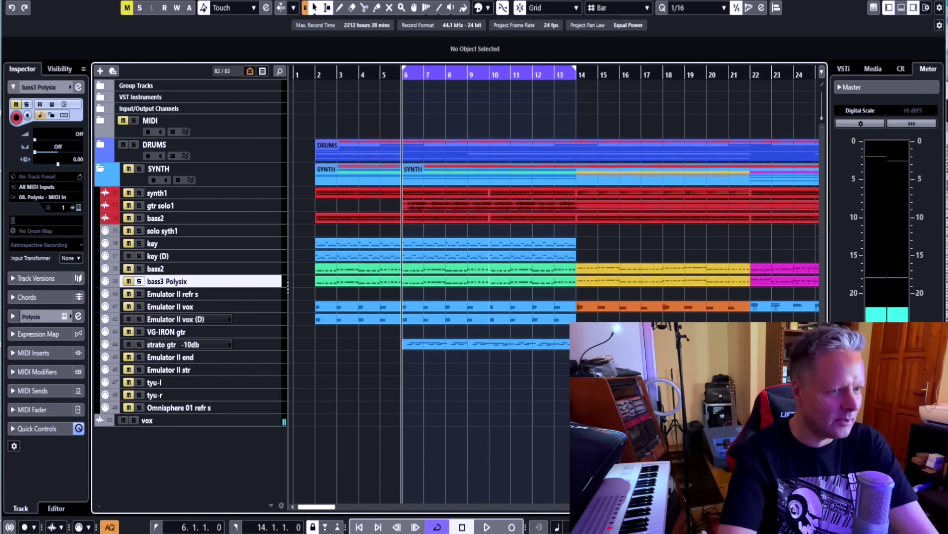
click(844, 69)
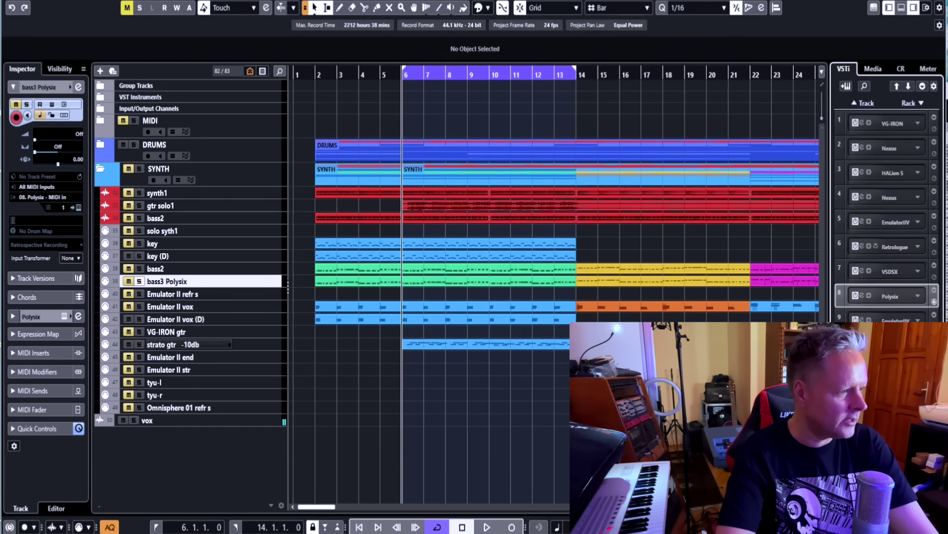
click(161, 268)
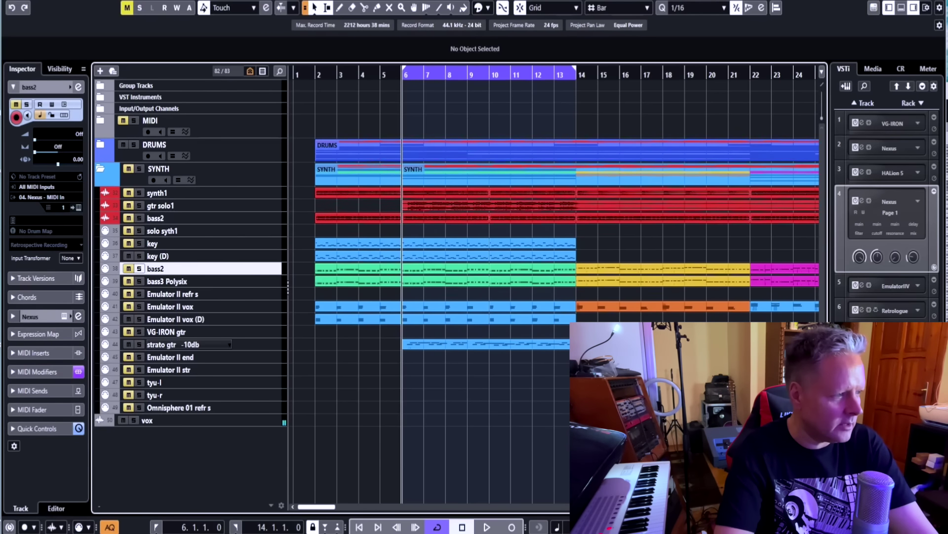
click(229, 281)
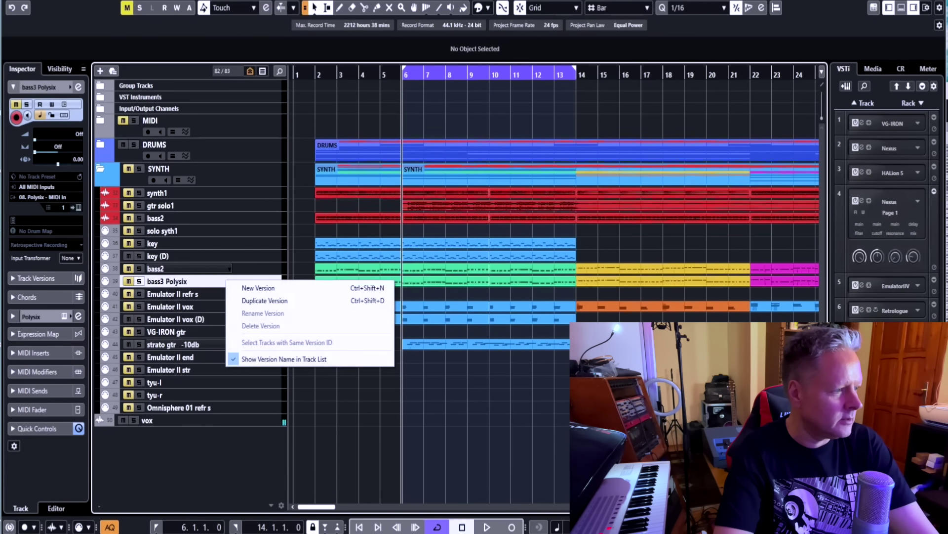
click(288, 300)
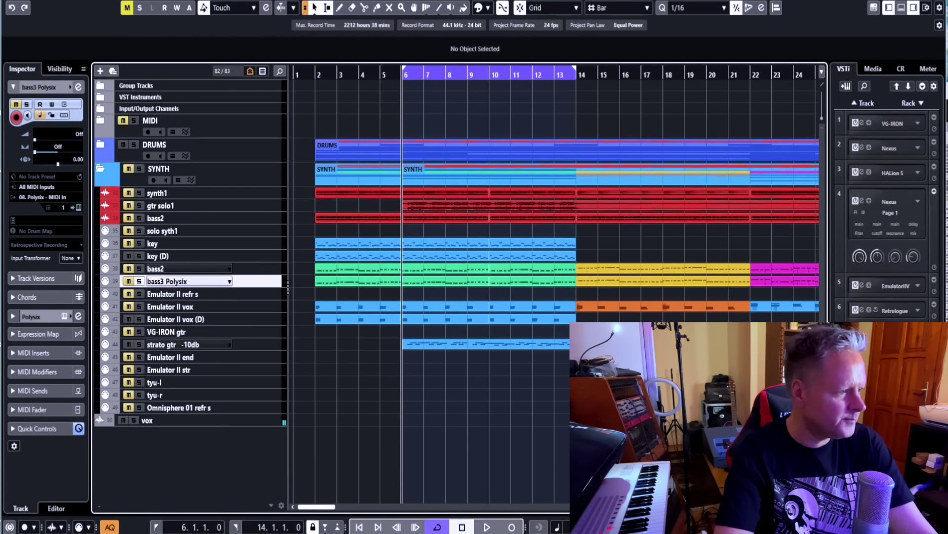
key(shift+ctrl+d)
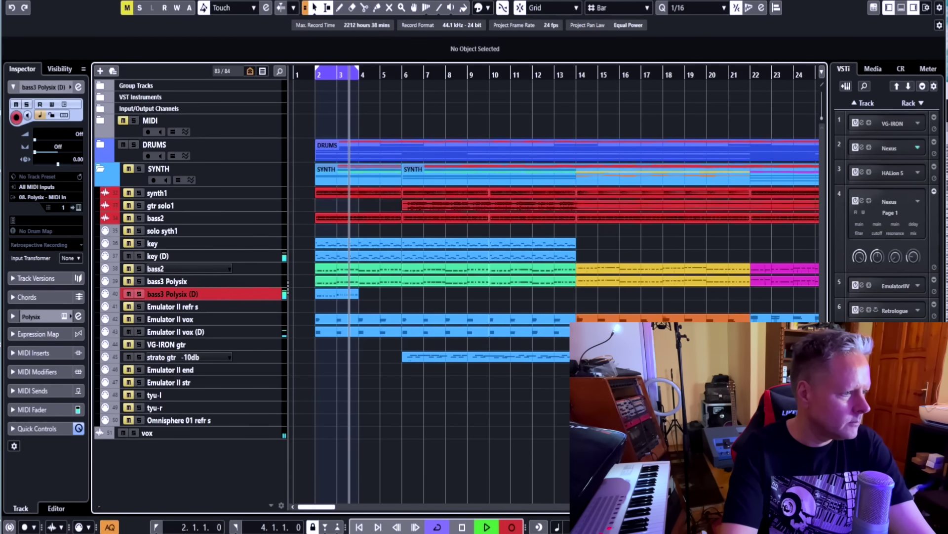
- Record MIDI bass parts on the duplicated bass3 Polysix track between bars 2 and 4, and between bars 4 and 6
key(space)
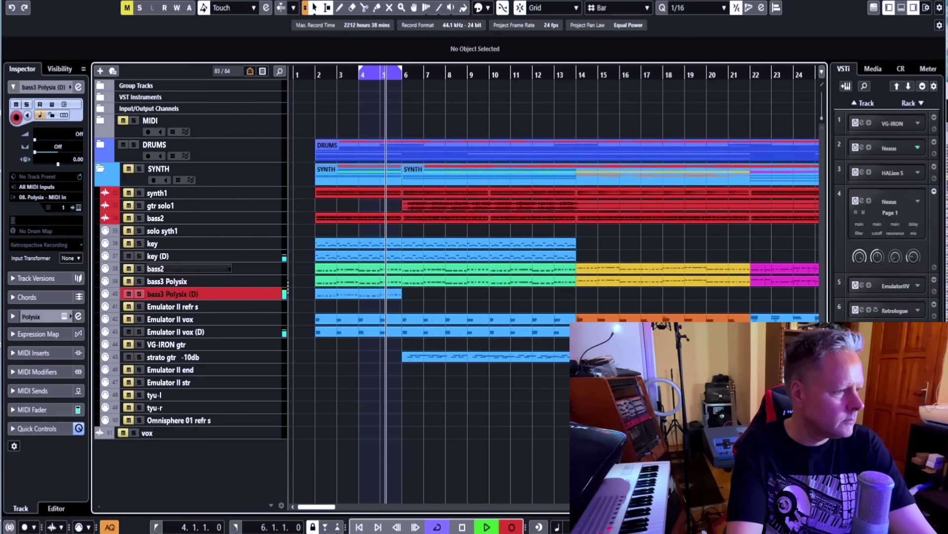
key(space)
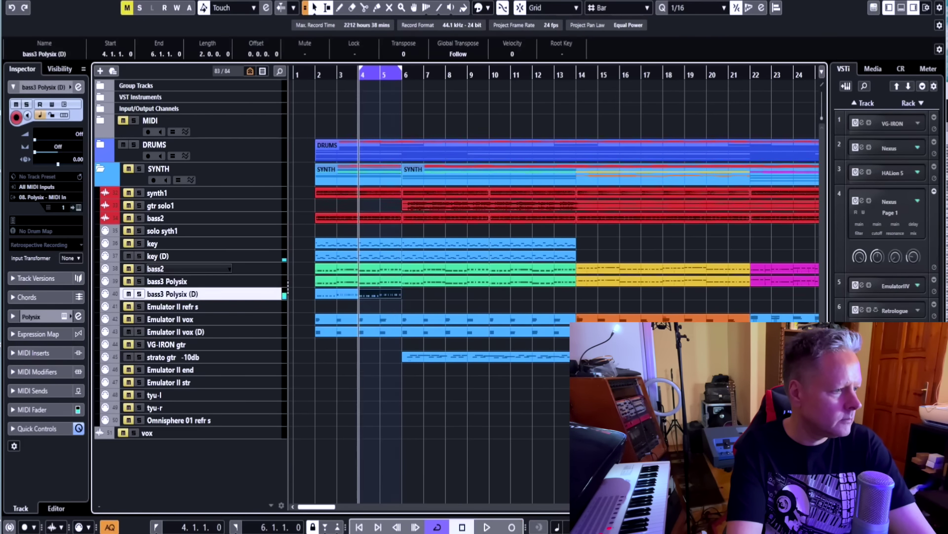
- Add a C3 note of one sixteenth at 4.3.1 to the recorded part that starts at bar 4
key(ctrl+e)
key(space)
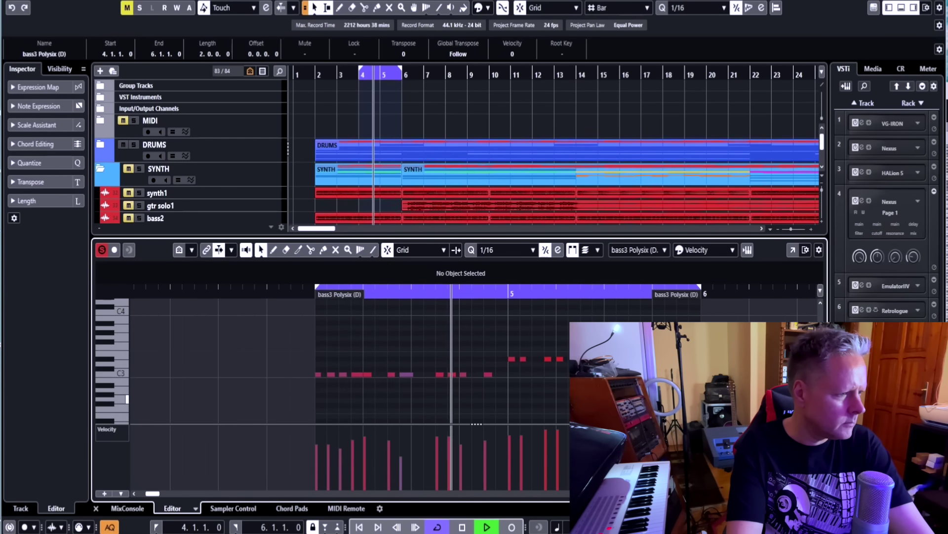
click(410, 374)
right_click(410, 375)
click(436, 395)
right_click(412, 379)
click(432, 388)
click(417, 374)
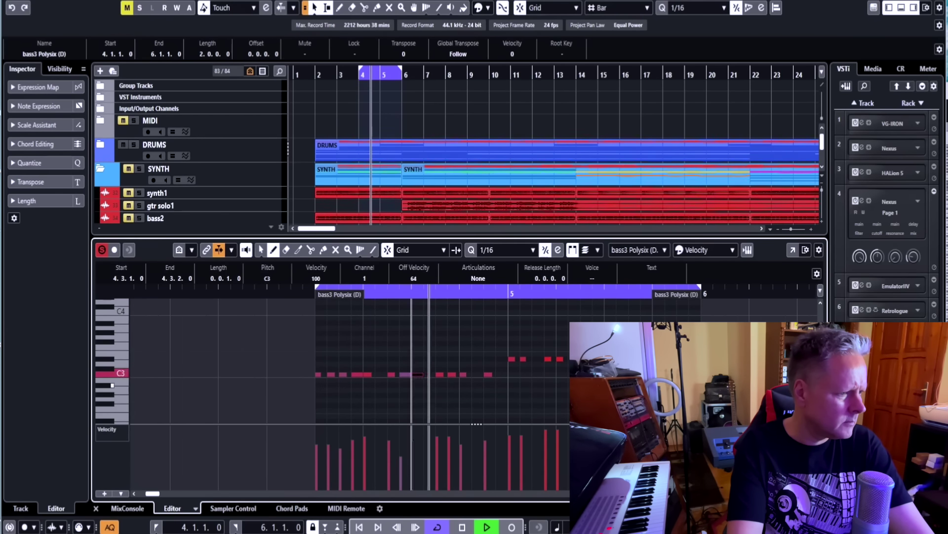
right_click(412, 379)
click(419, 387)
click(421, 394)
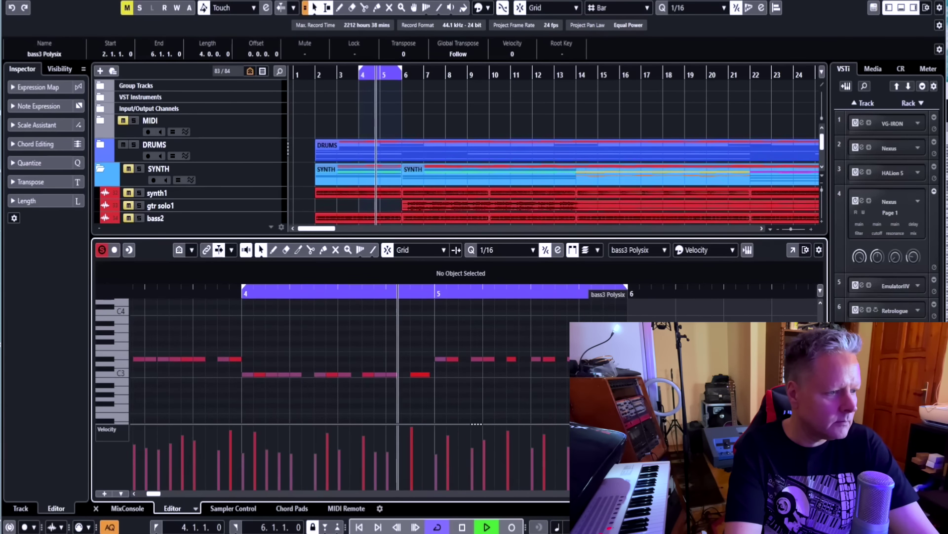
- Listen to the original bass3 Polysix part looped between bars 4 and 6
key(space)
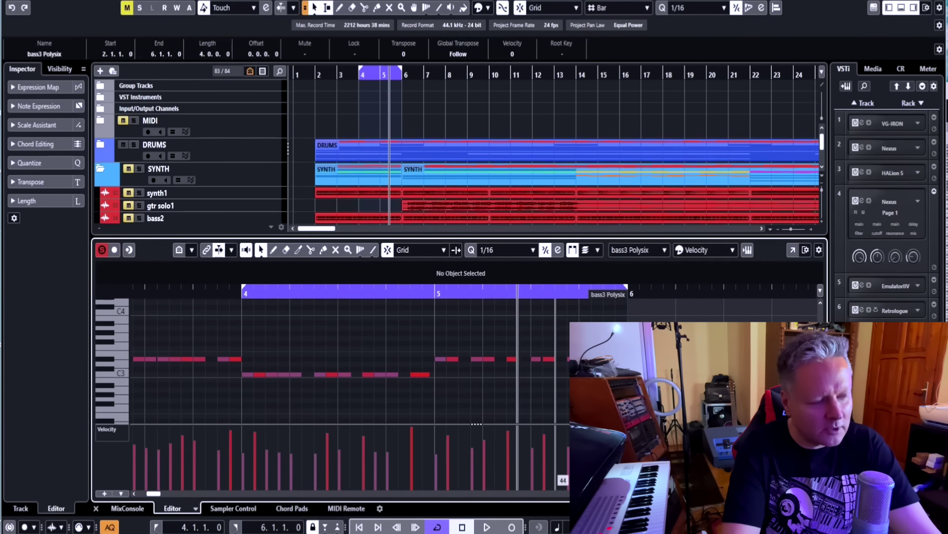
key(space)
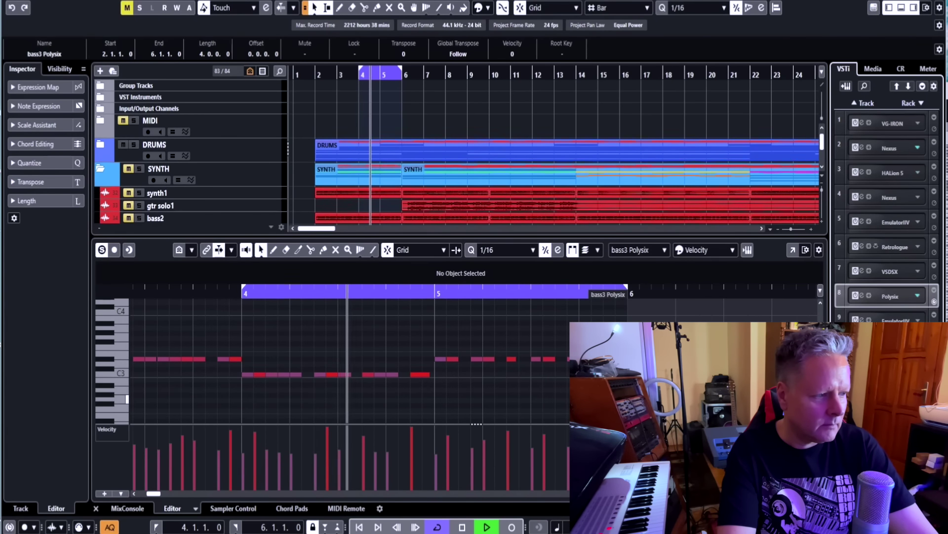
key(space)
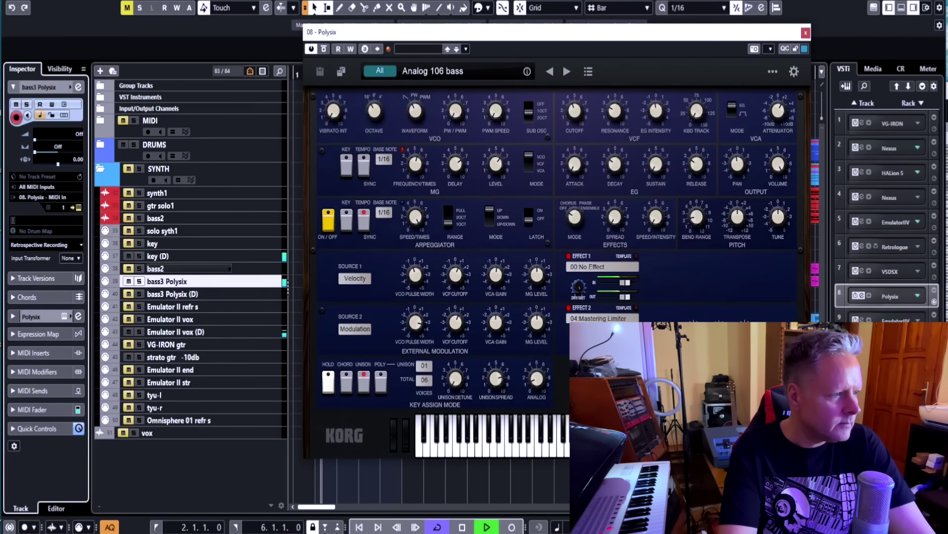
- Audition the bass3 Polysix track in solo while checking the synth's VCF cutoff and resonance
key(s)
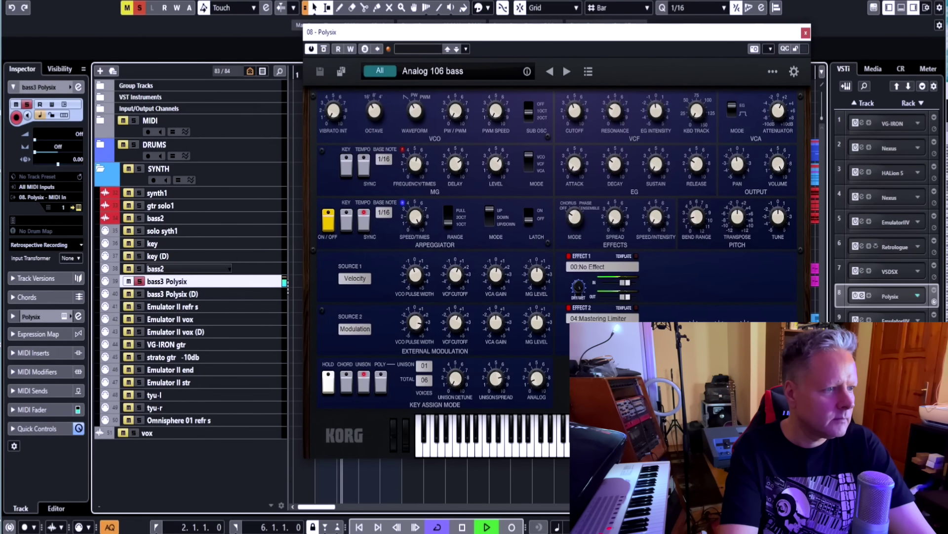
click(574, 111)
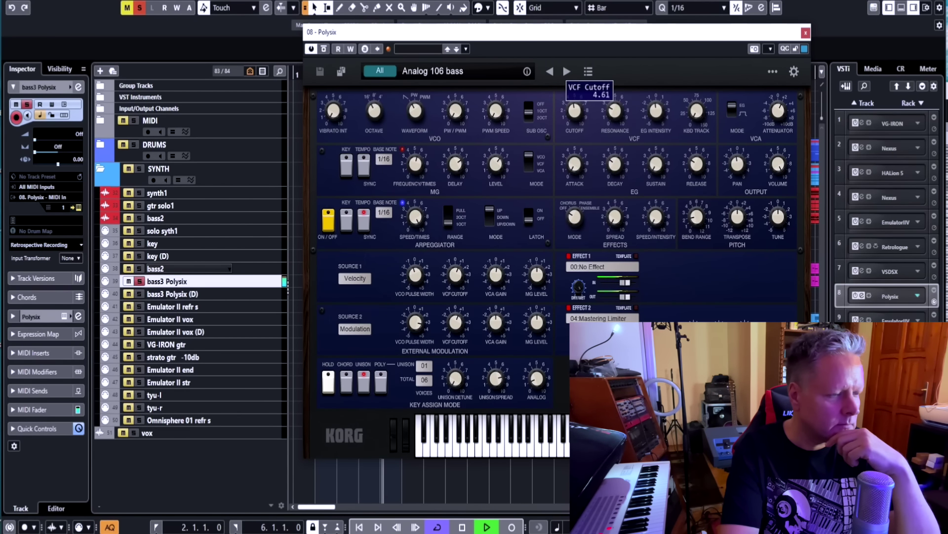
mouse_move(616, 111)
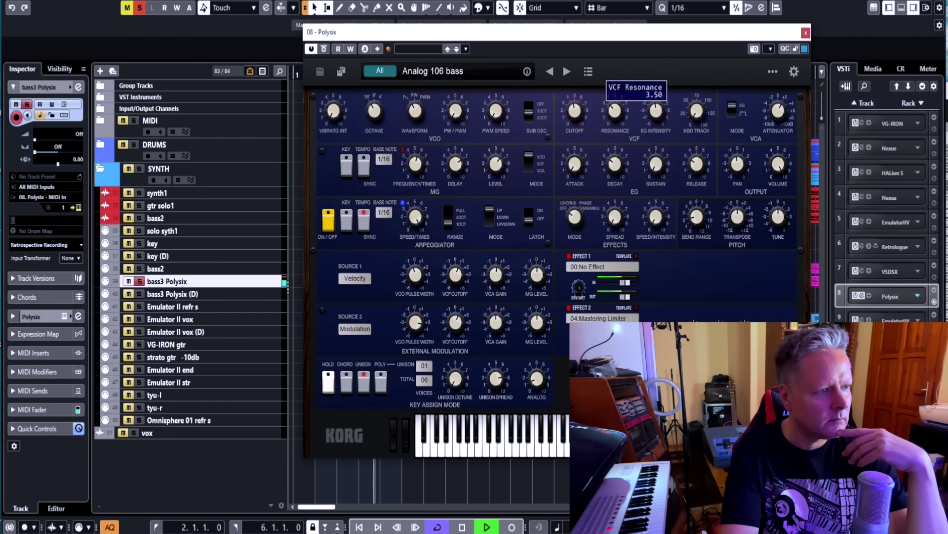
click(806, 32)
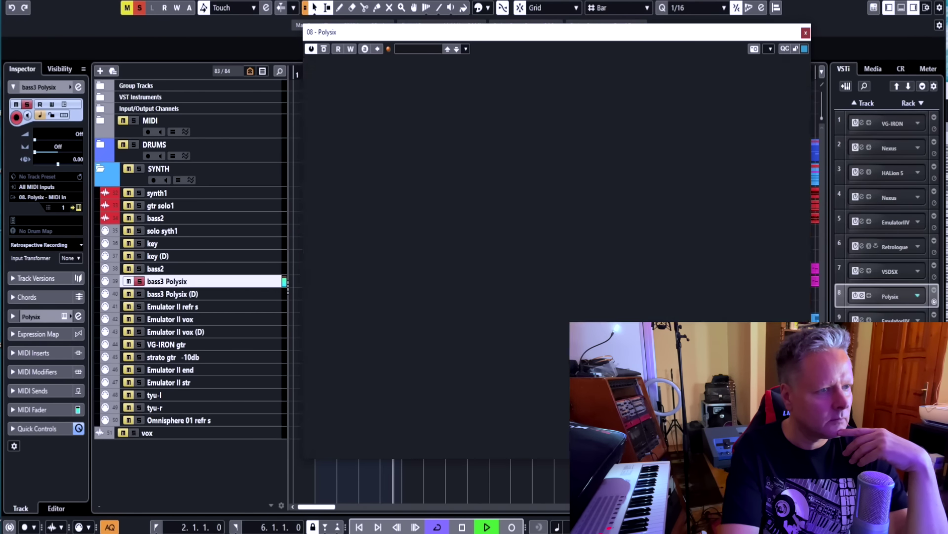
key(s)
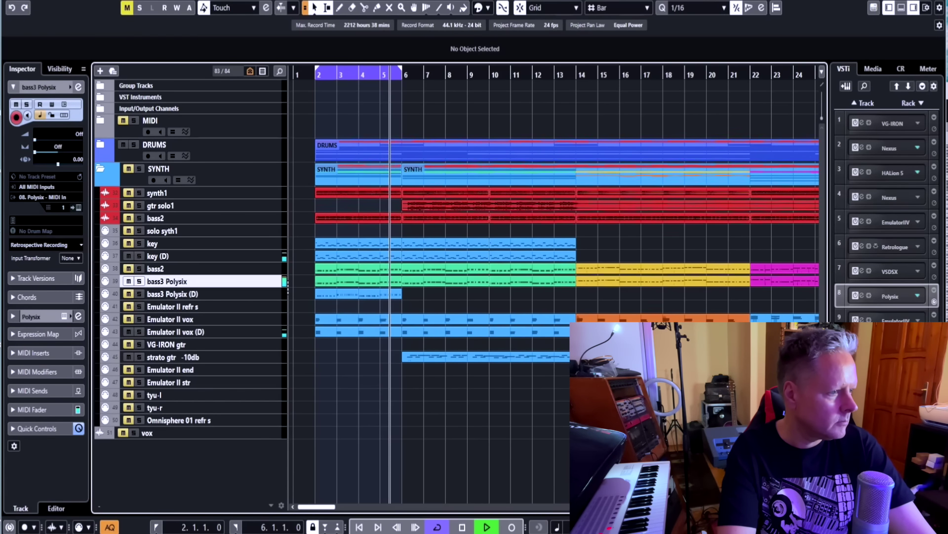
- Return the cursor to bar 2 and audition the MIDI bass2 track on its own in solo
key(space)
key(KP_0)
key(KP_1)
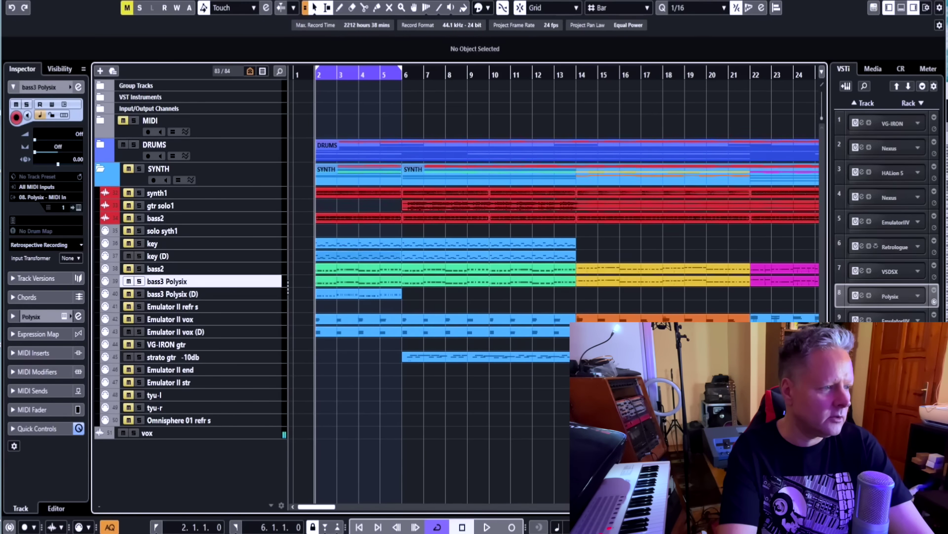
click(140, 268)
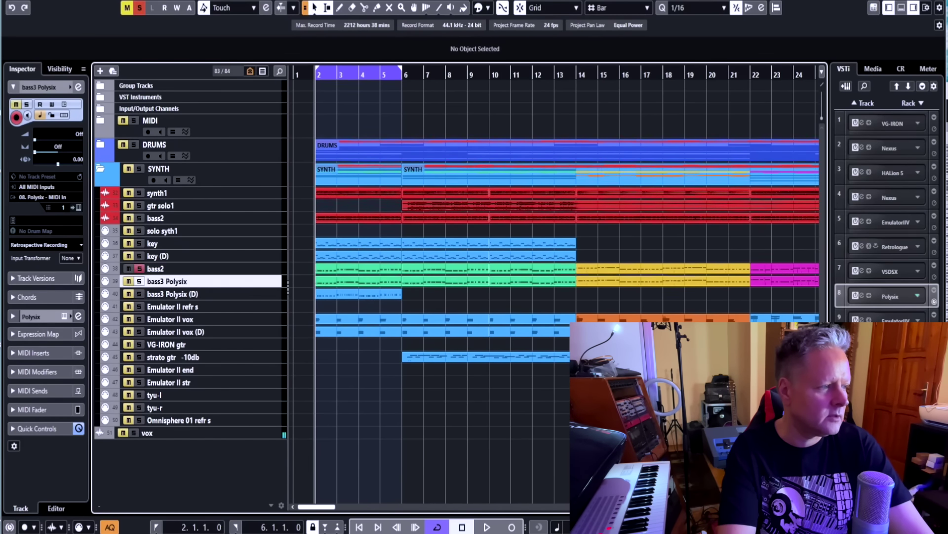
key(space)
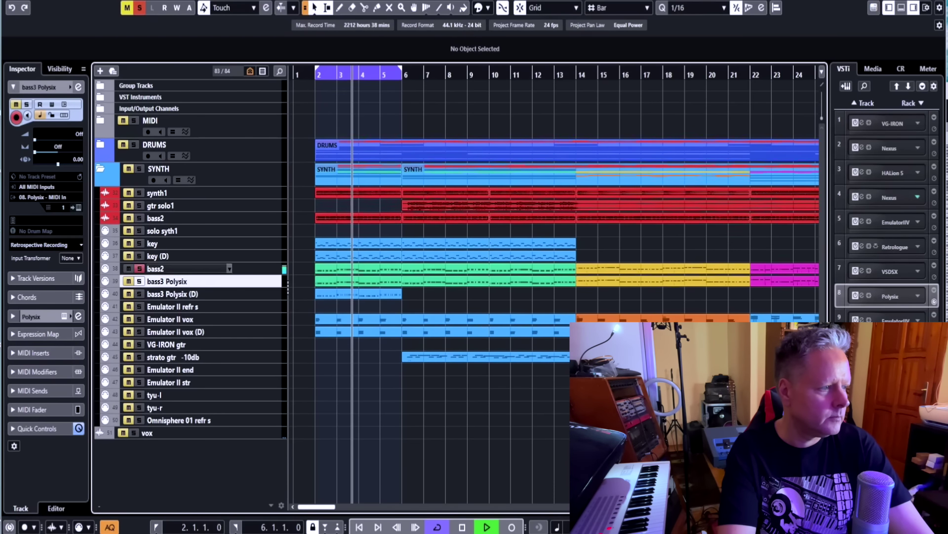
key(space)
click(139, 268)
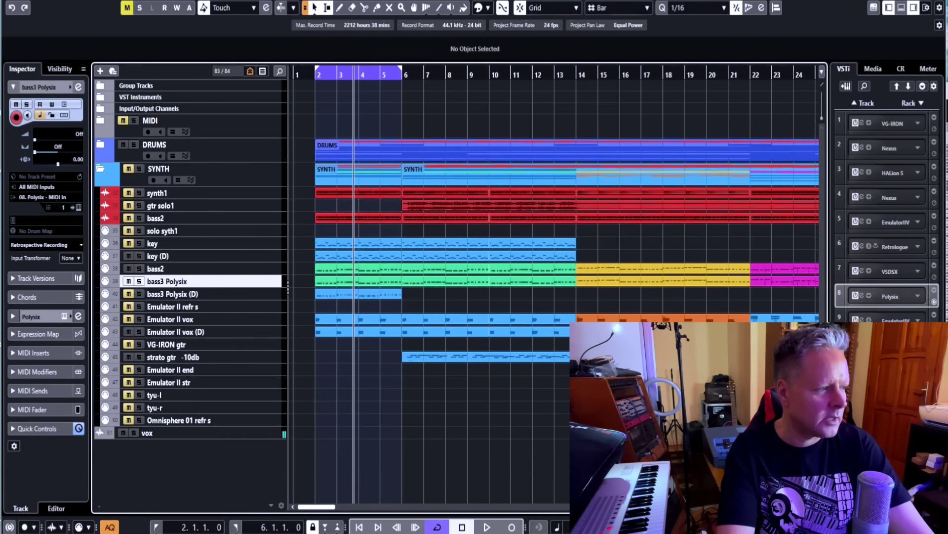
- Audition the MIDI bass2 and bass3 Polysix tracks together in solo from bar 2
key(KP_1)
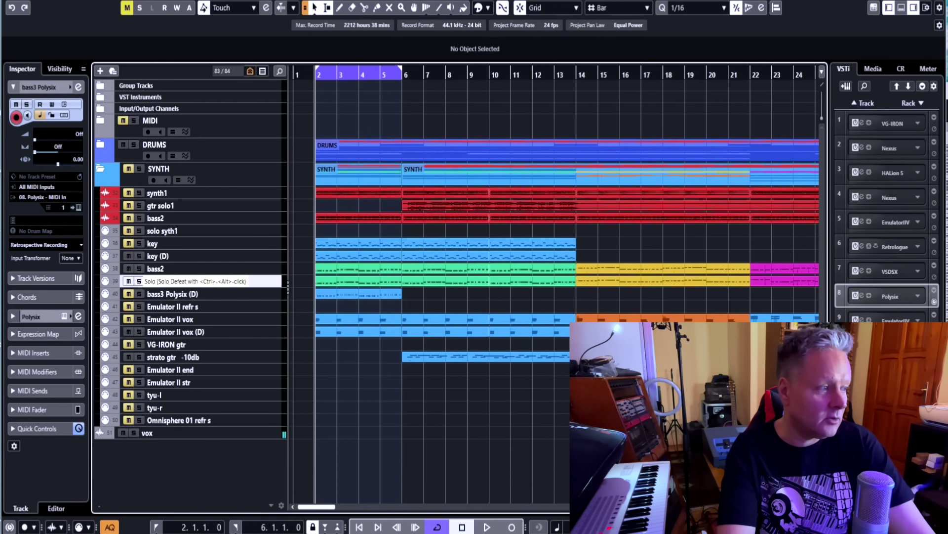
click(139, 281)
key(space)
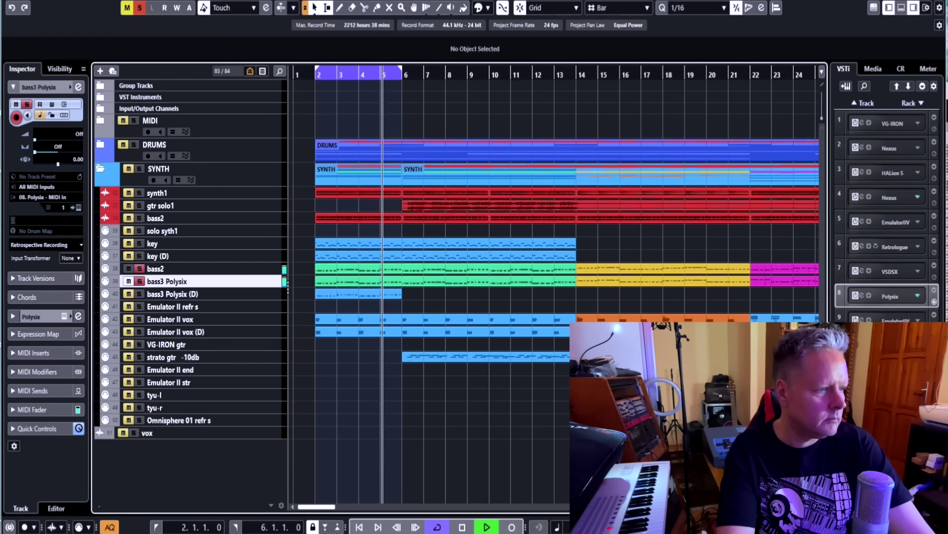
key(space)
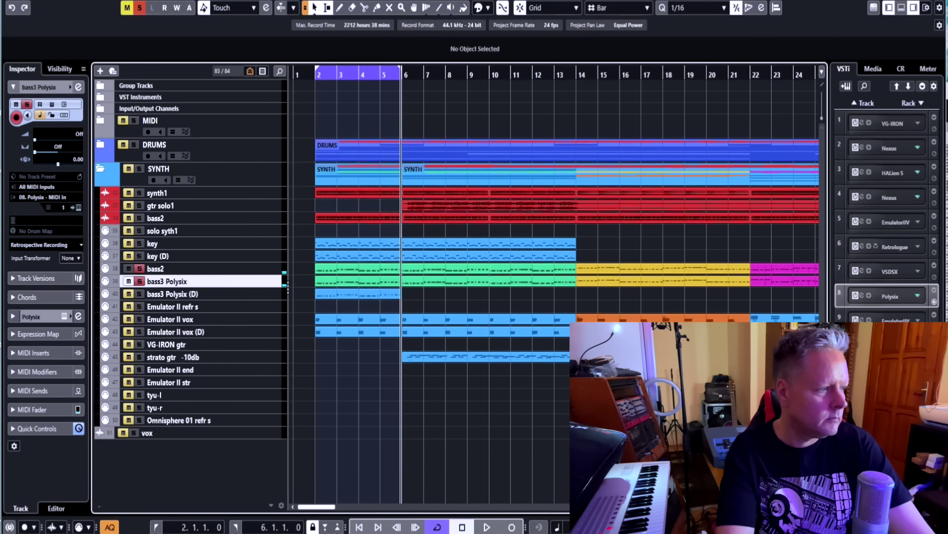
key(KP_1)
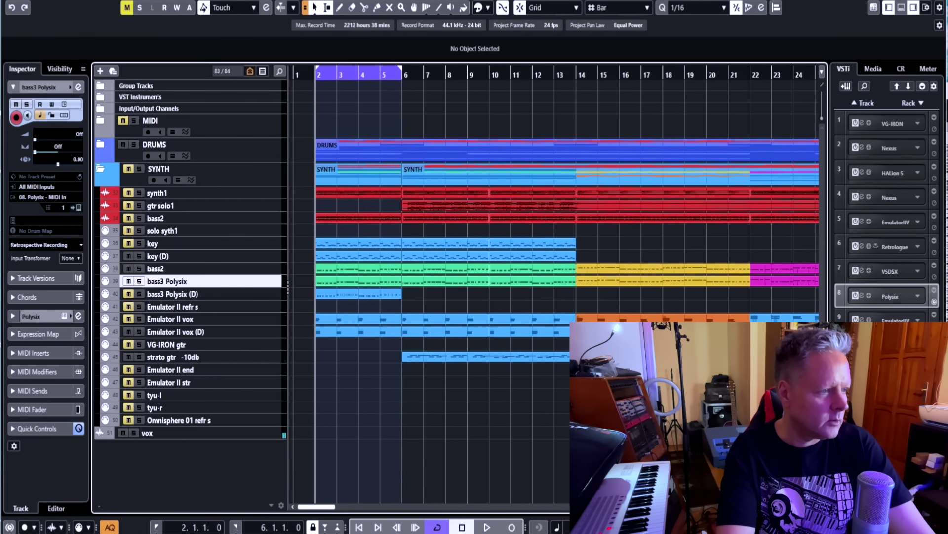
- Examine the channel settings and equalizer of the MIDI bass2 track during playback
key(g)
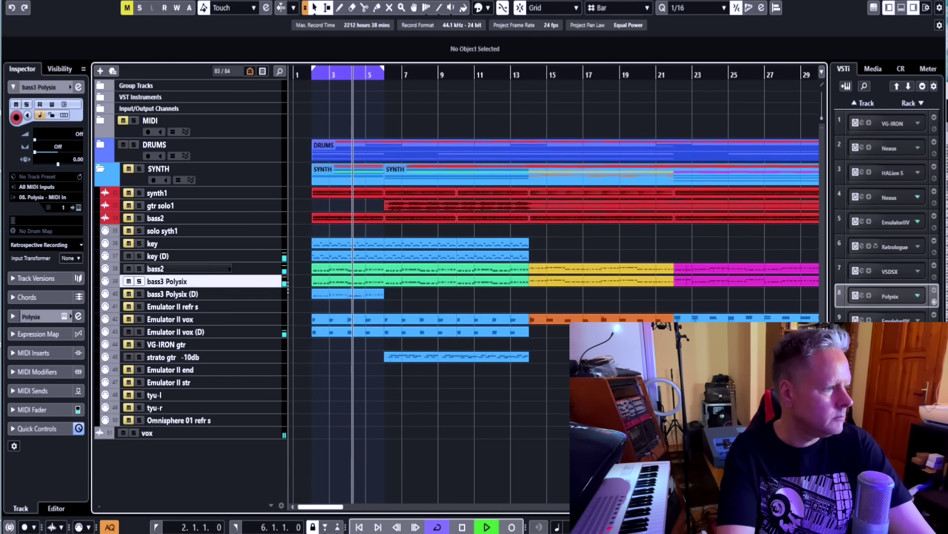
click(140, 269)
click(172, 268)
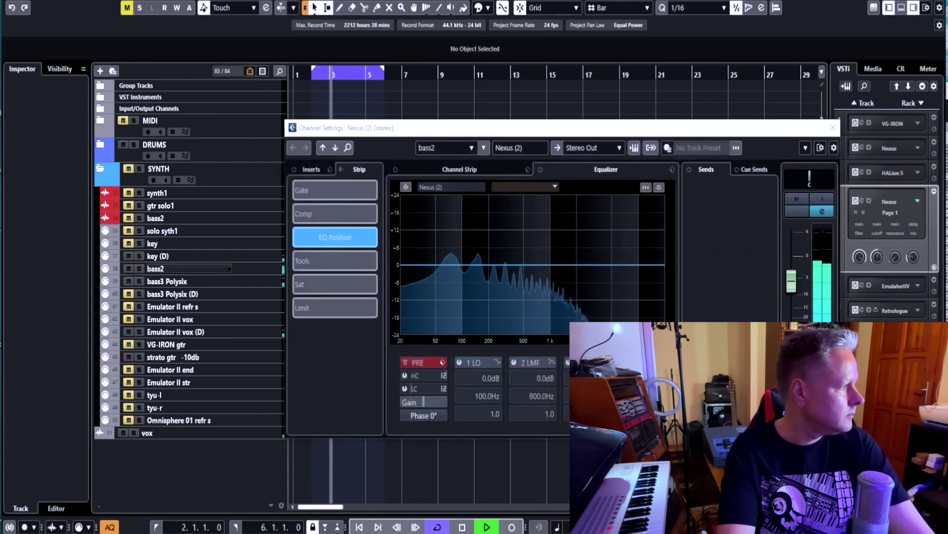
click(833, 127)
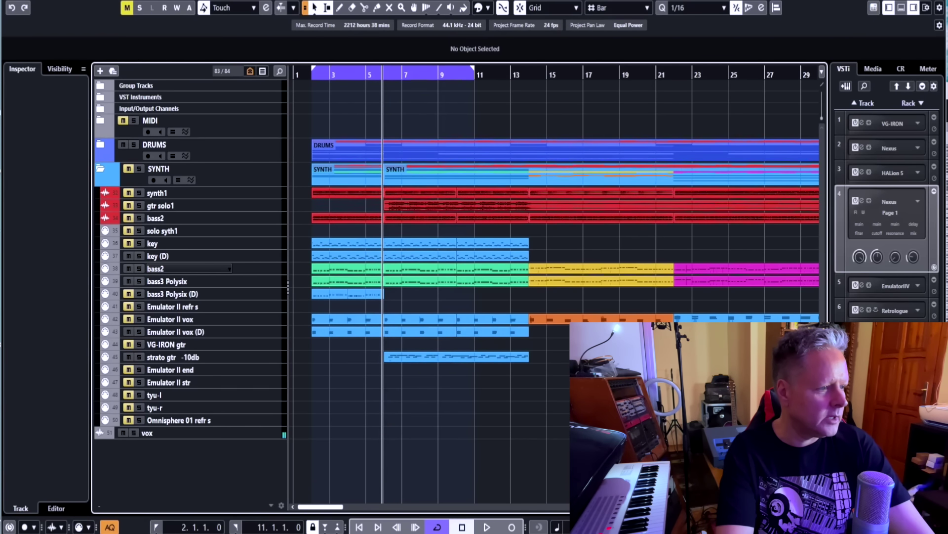
- Play the arrangement and extend the end of the cycle range to bar 14
key(space)
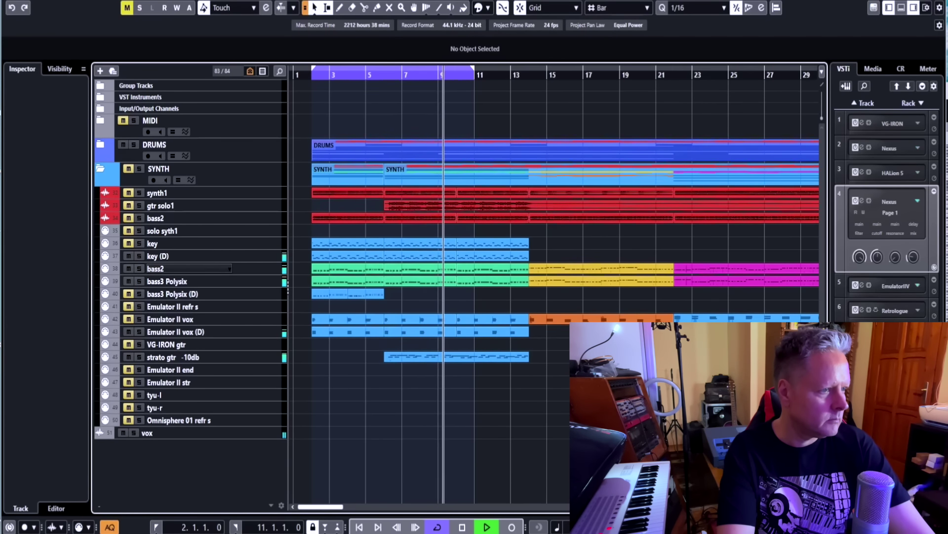
drag(493, 69, 529, 69)
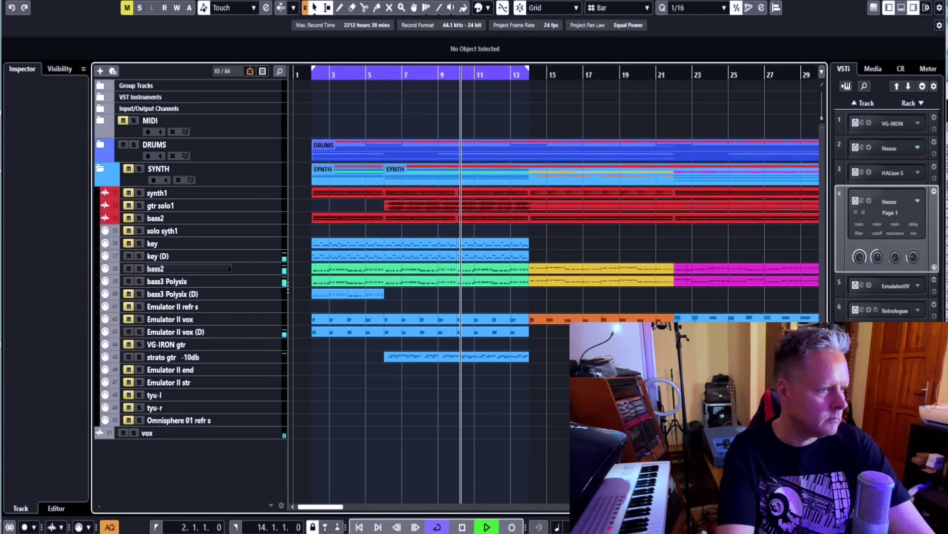
- Move the start of the cycle range to bar 10 and play the arrangement up to bar 14
drag(313, 68, 457, 68)
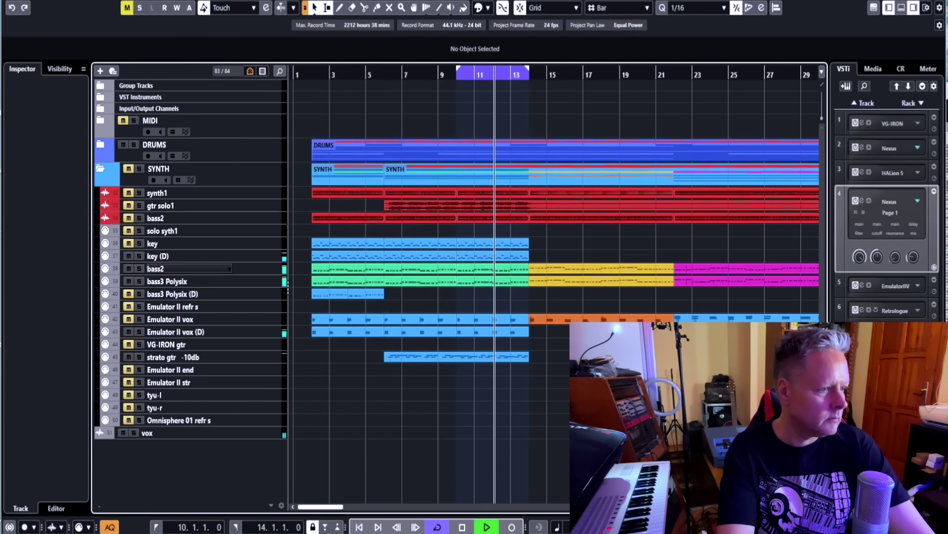
scroll(554, 285, right, 4)
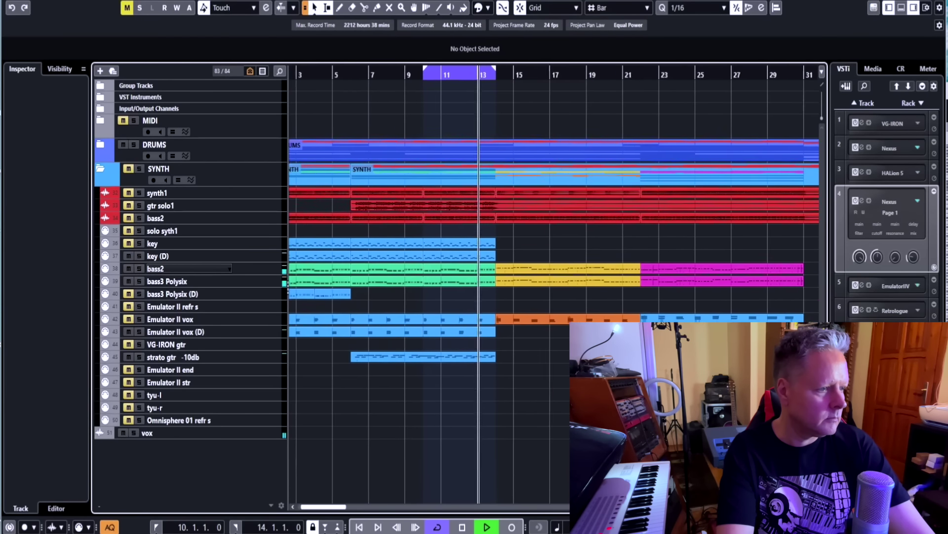
key(space)
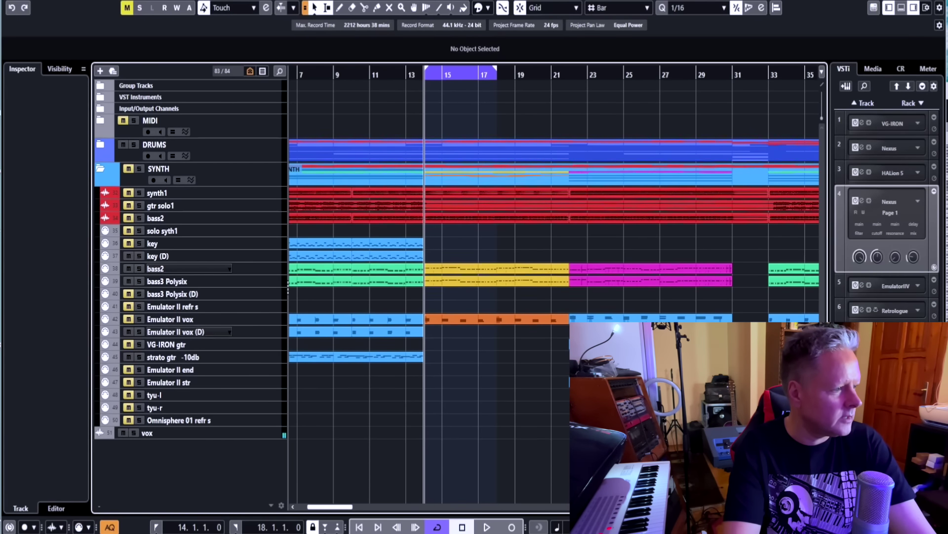
- Record the Emulator II vox chords on the Emulator II vox (D) track over bars 14 to 18 and return to bar 14
click(188, 332)
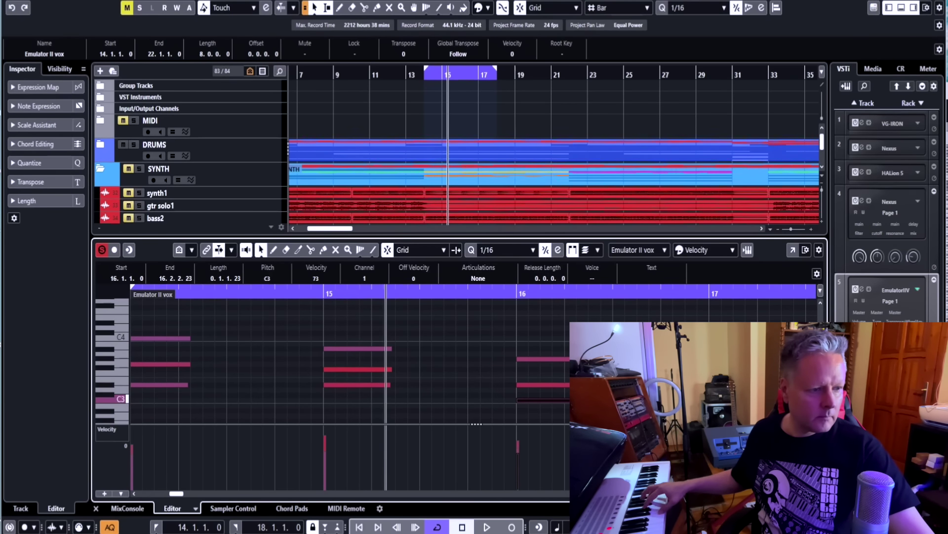
key(Return)
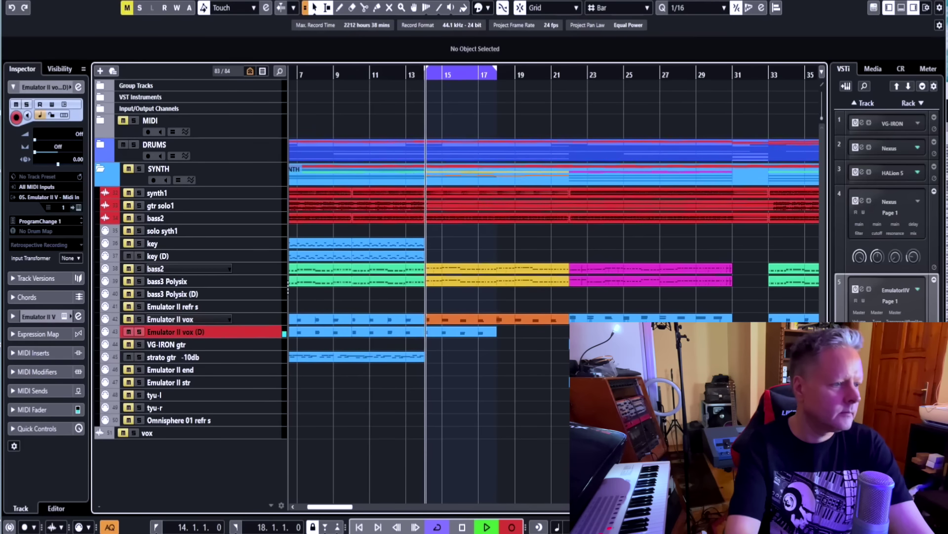
key(space)
key(KP_1)
- Raise all note velocities in the recorded Emulator II vox (D) part of bars 14 to 18 to the maximum in the key editor
double_click(460, 332)
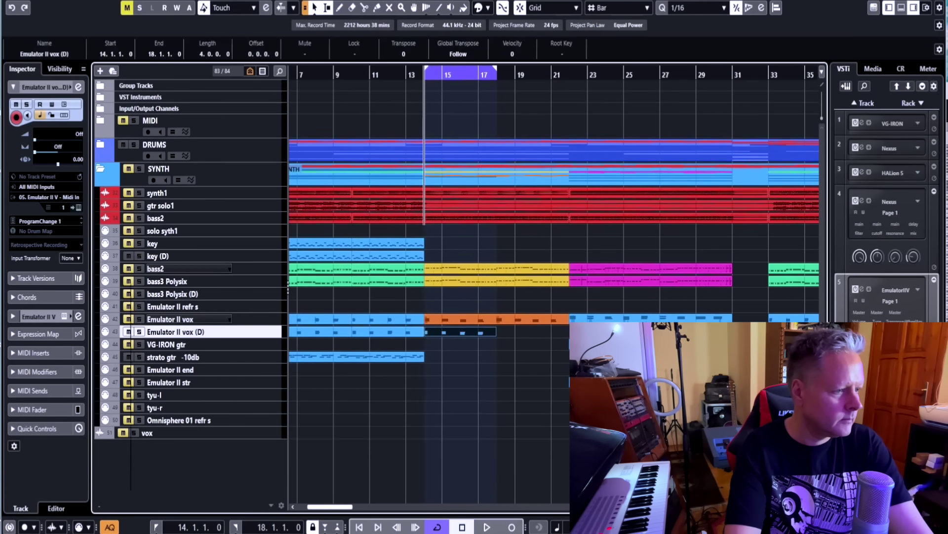
key(space)
key(g)
key(g)
key(g)
key(g)
key(g)
key(g)
key(g)
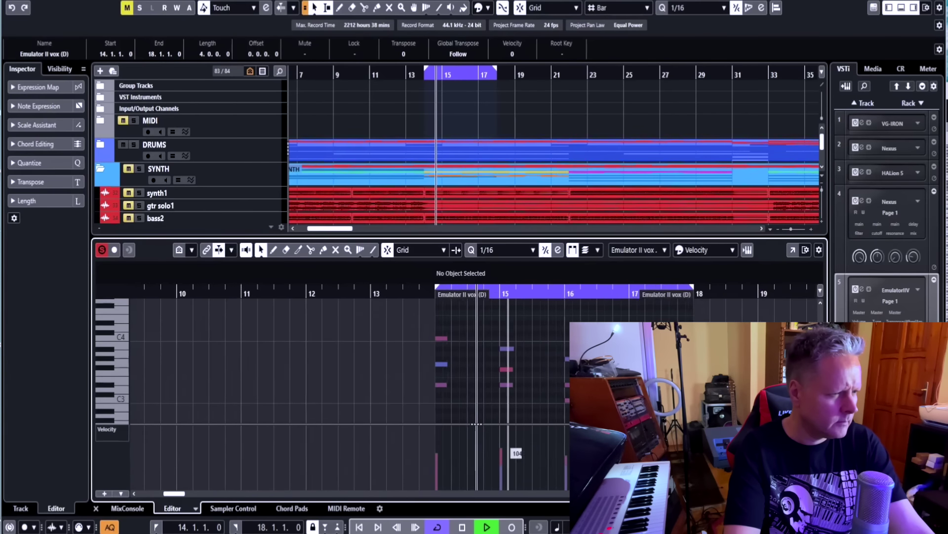
drag(435, 429, 691, 428)
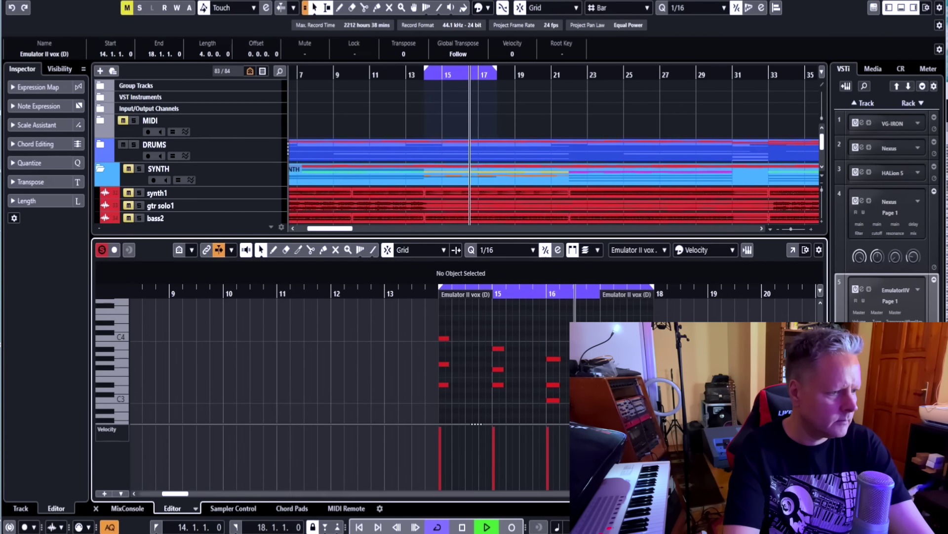
scroll(471, 388, right, 2)
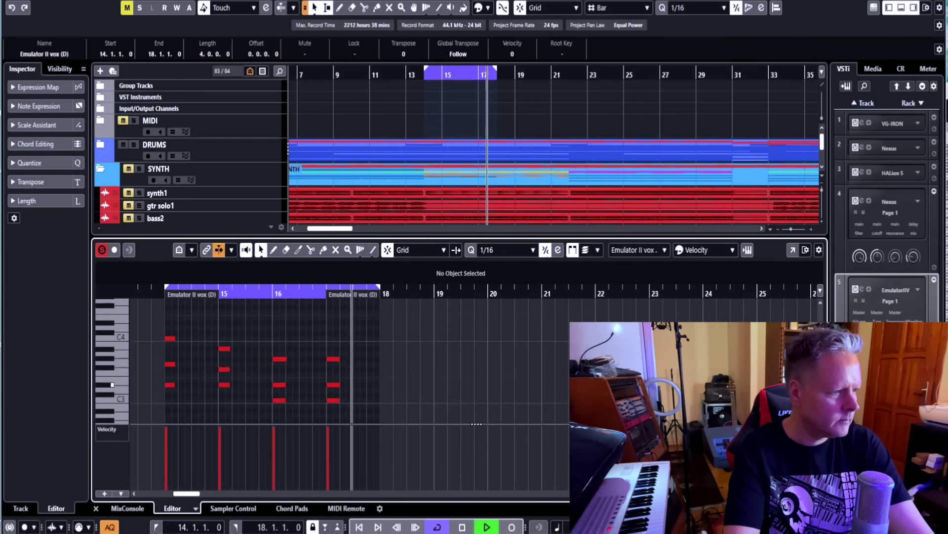
key(Return)
key(space)
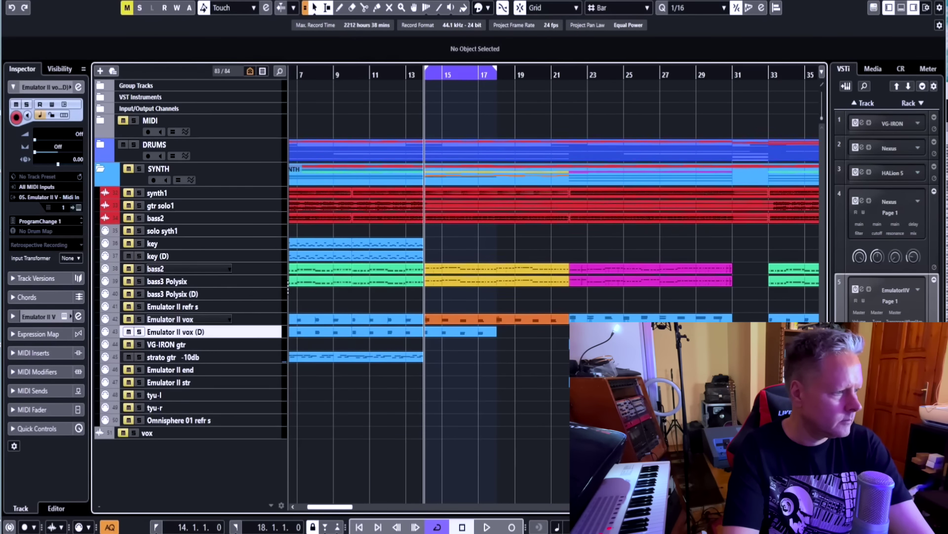
- Copy the four-bar Emulator II vox (D) part from bar 14 to bar 18 during playback
key(space)
drag(456, 332, 529, 332)
click(526, 357)
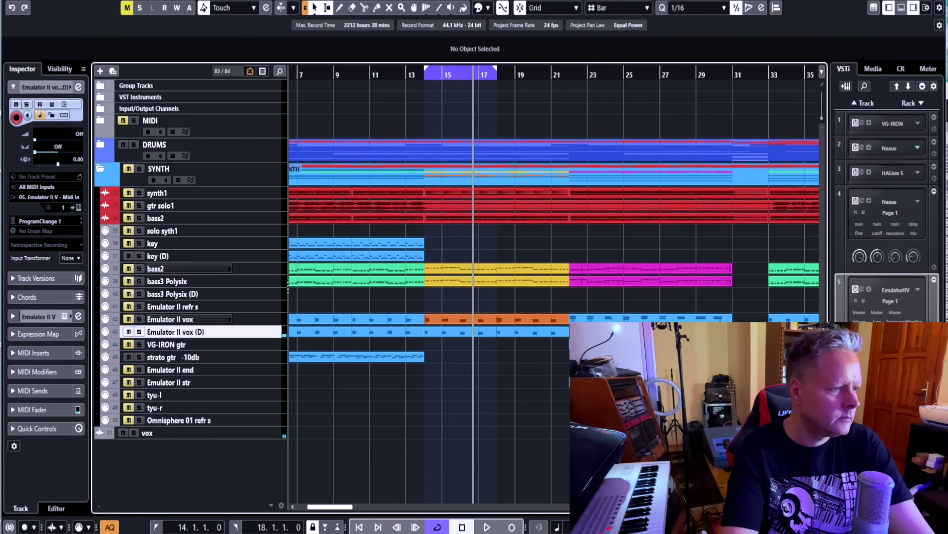
- Play bars 16 to 18 and check the bass3 Polysix and bass3 Polysix (D) notes in the key editor
key(space)
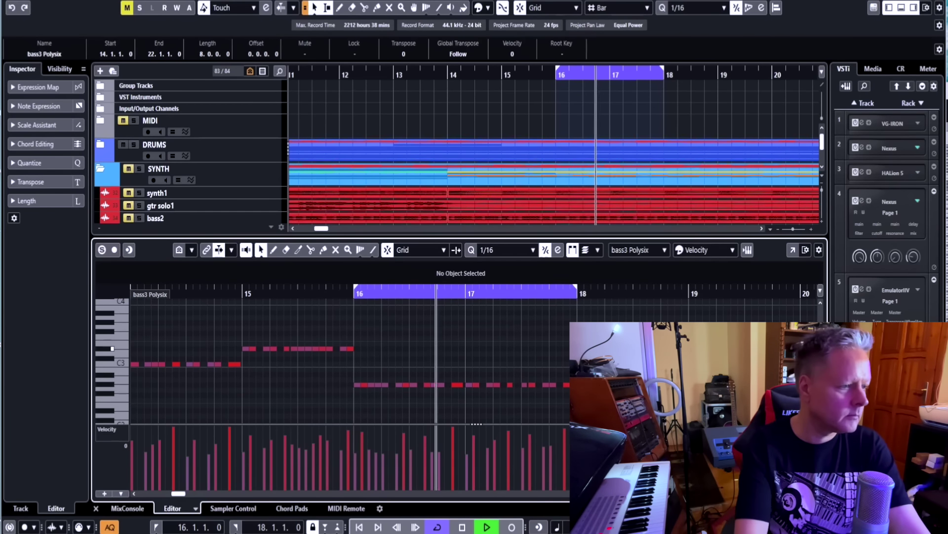
key(ctrl+alt+e)
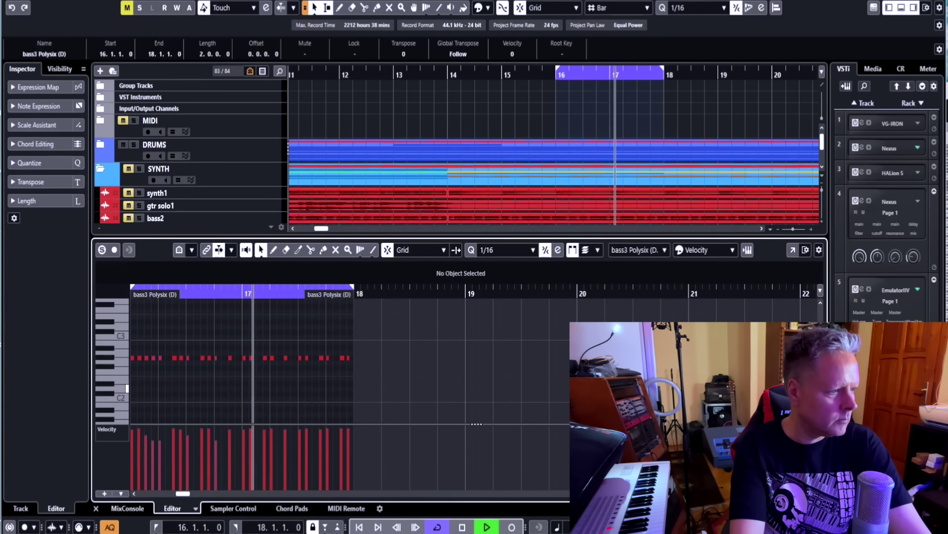
key(space)
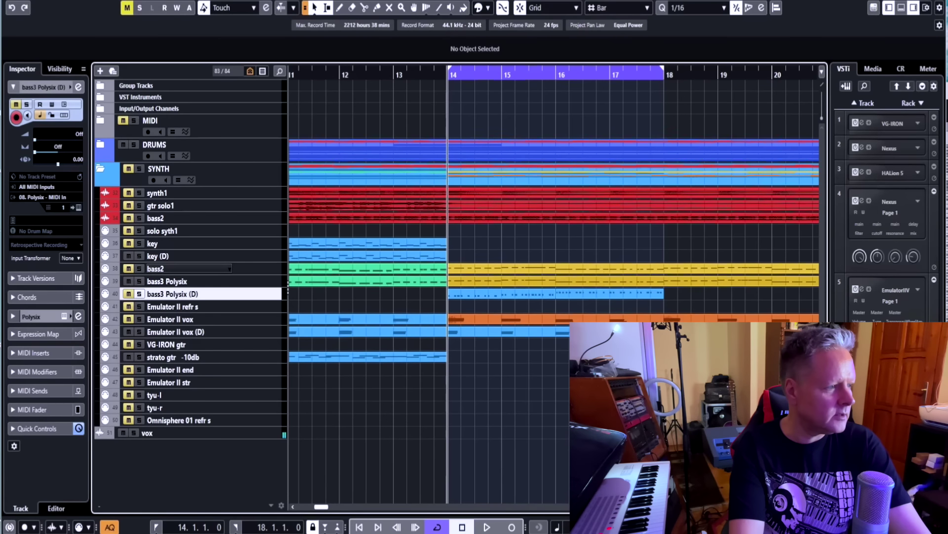
- Solo the bass3 Polysix part of bars 14 to 18 in the key editor and raise a note's velocity near the middle of bar 16
click(197, 281)
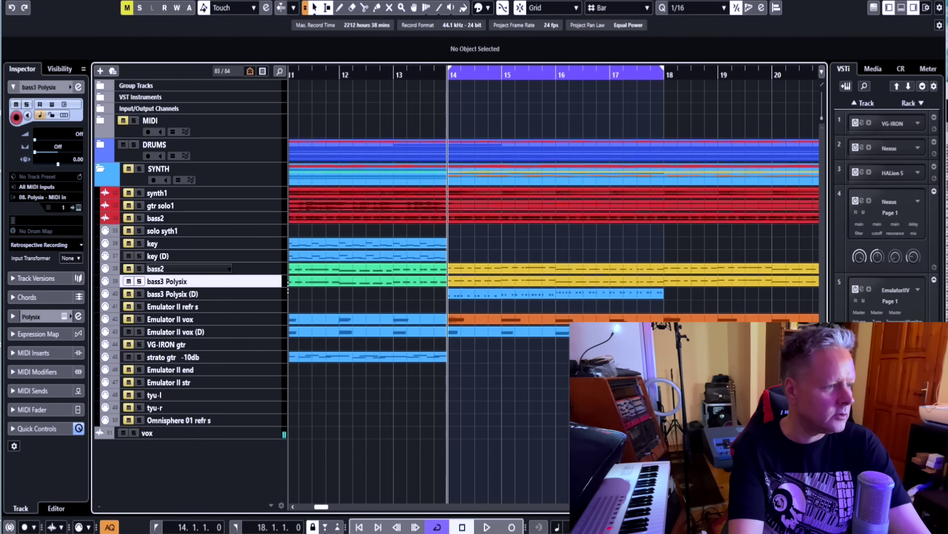
double_click(513, 281)
key(space)
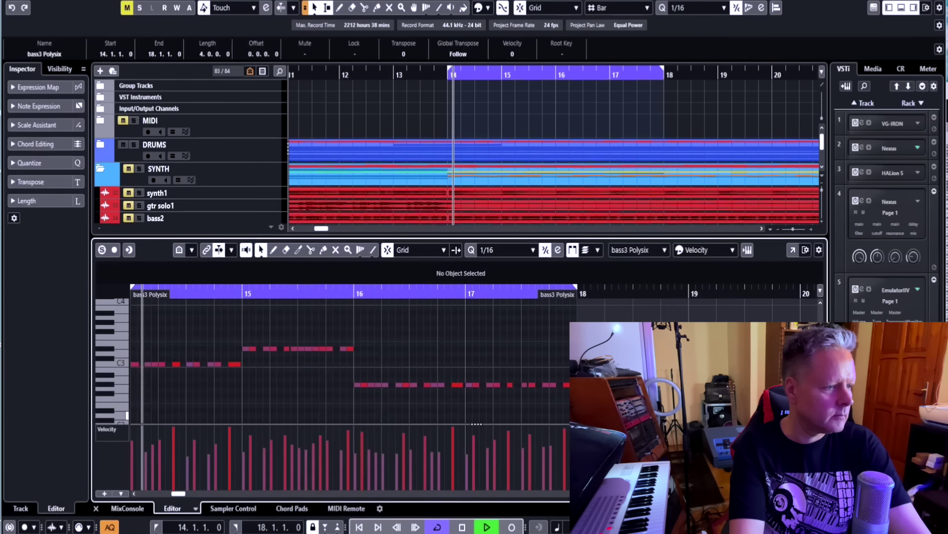
click(101, 250)
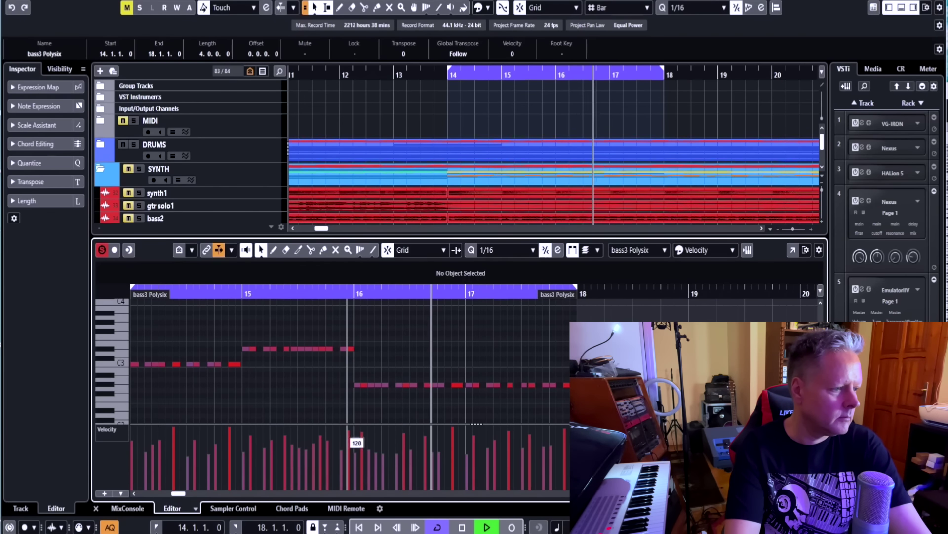
drag(404, 433, 404, 426)
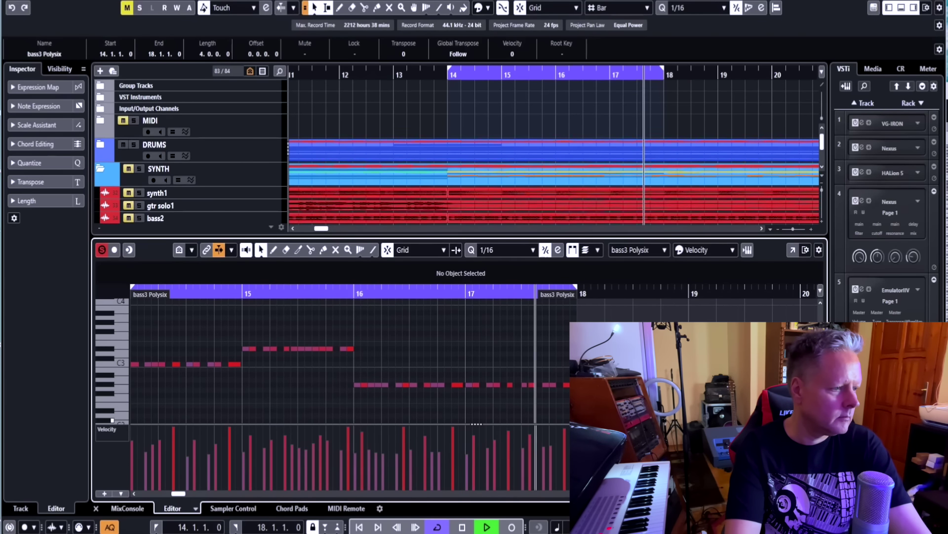
key(space)
key(Return)
key(space)
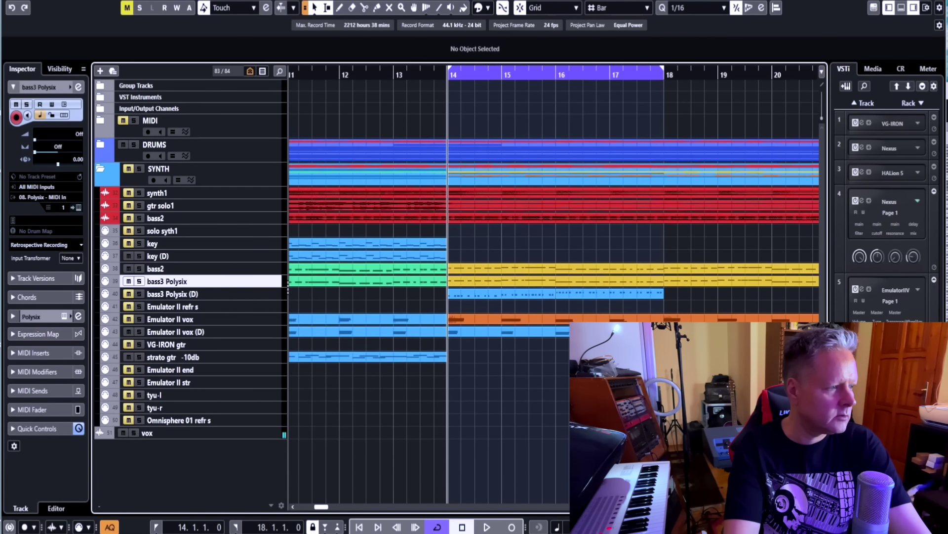
- Audition the MIDI bass2 and bass3 Polysix tracks from bar 14, both in solo and with the full arrangement
key(space)
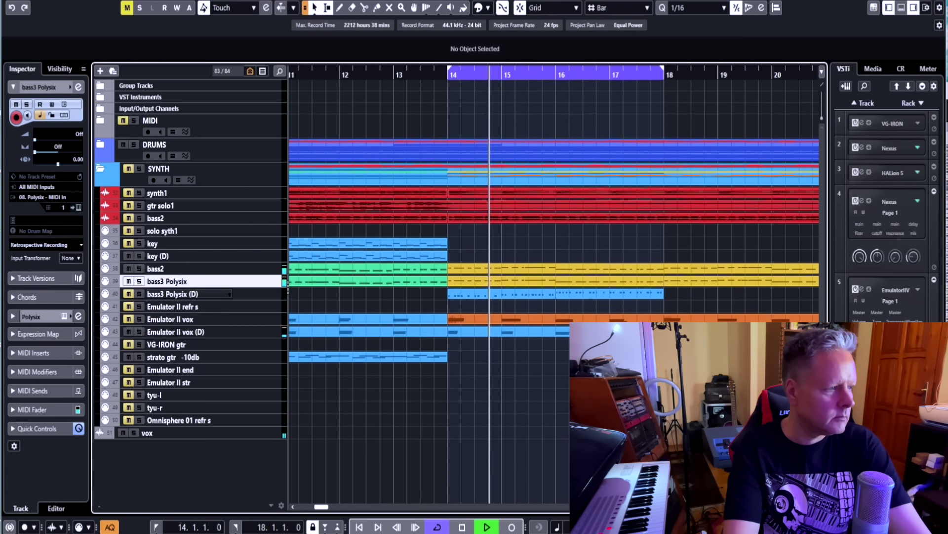
key(s)
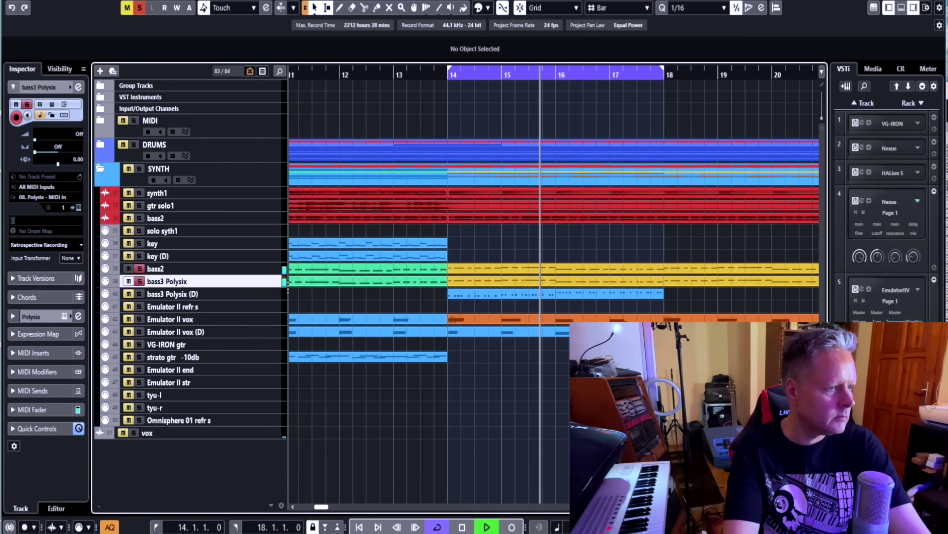
key(s)
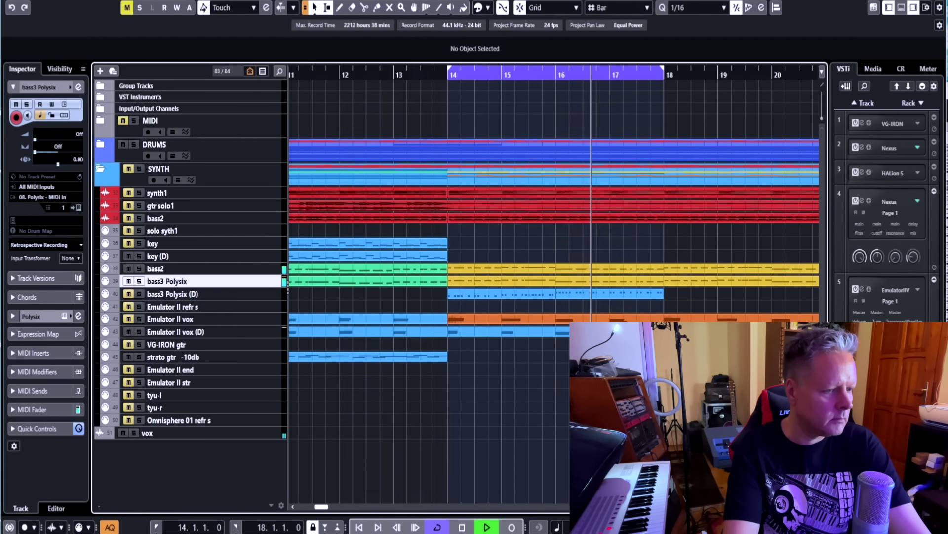
- Move the cycle range to bars 18 to 22 and play the arrangement from bar 18
key(g)
key(g)
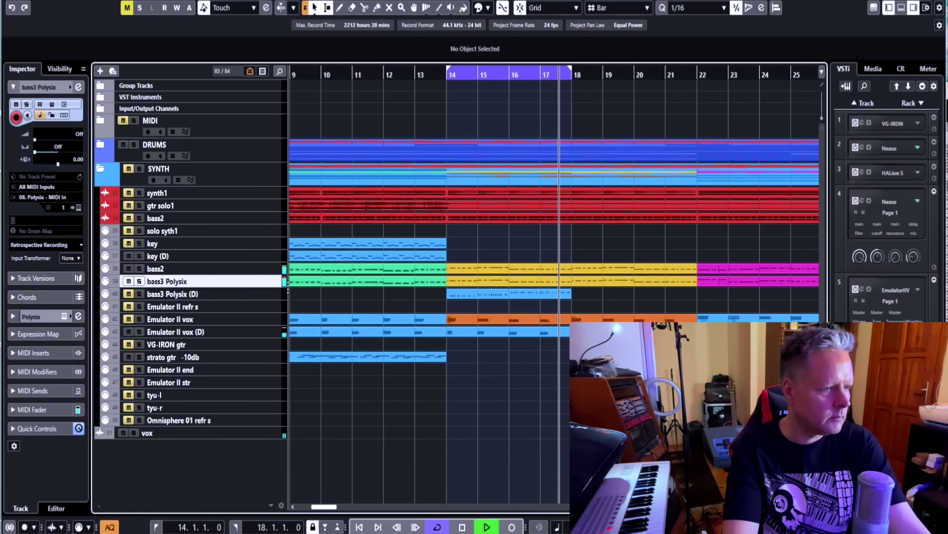
key(space)
drag(509, 68, 634, 68)
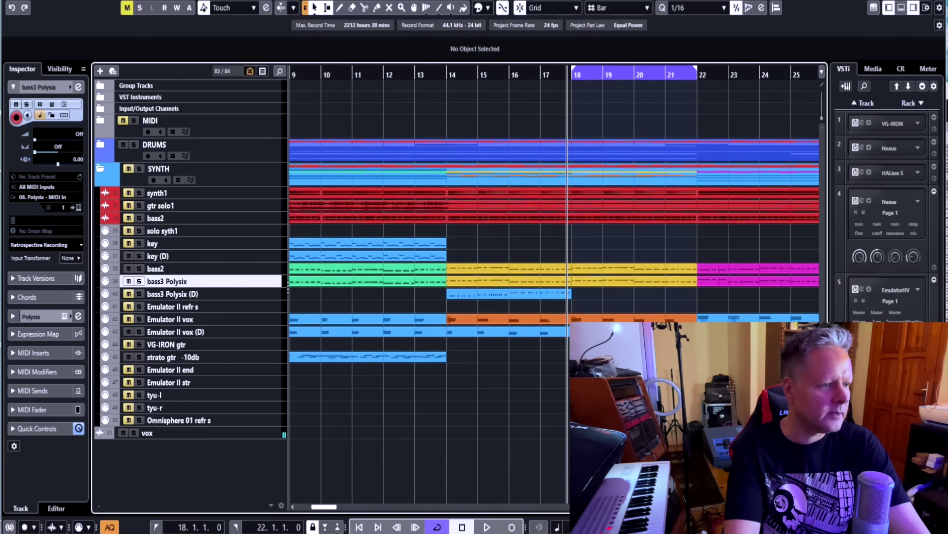
key(KP_1)
key(space)
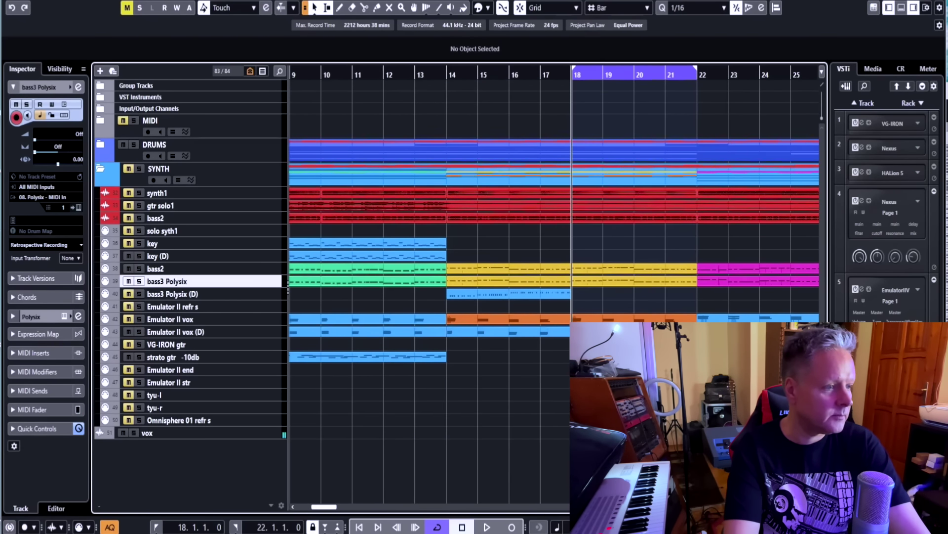
scroll(494, 276, right, 2)
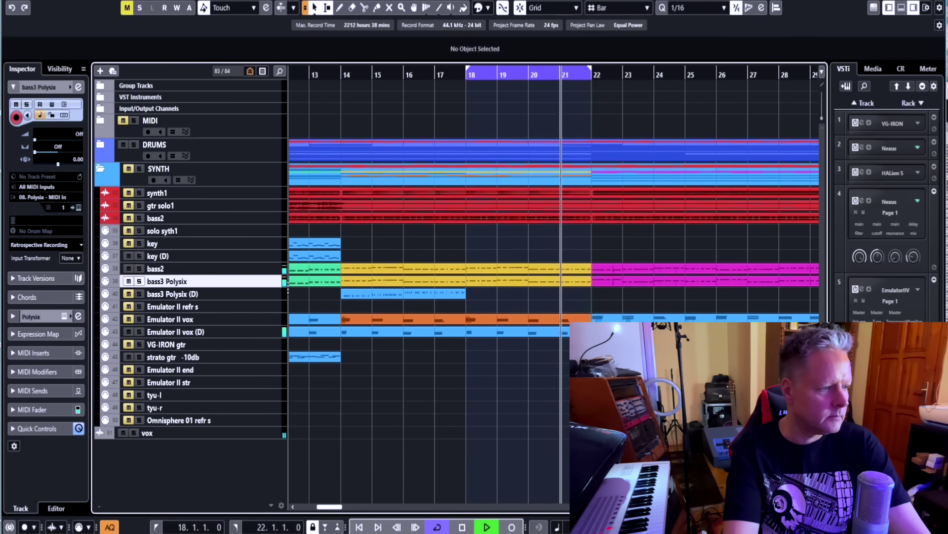
key(space)
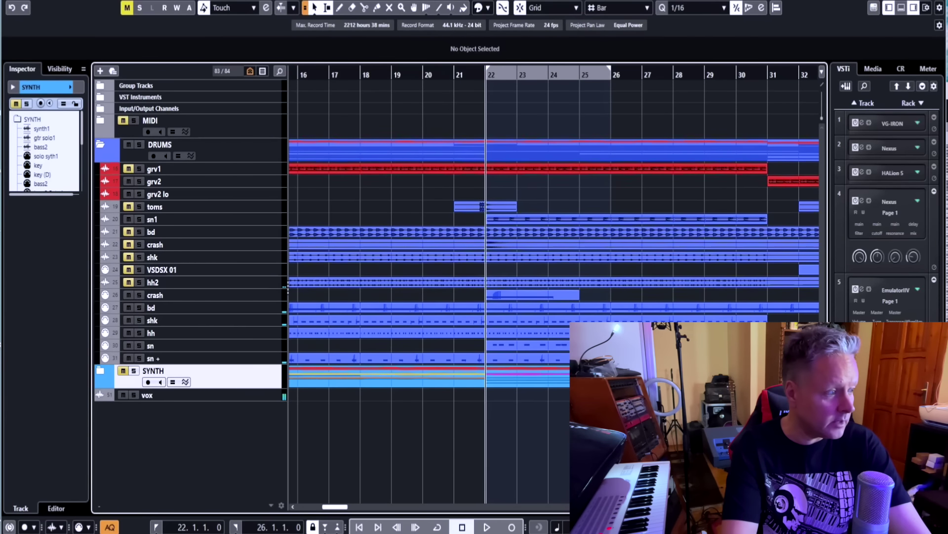
- Duplicate the sn track in the DRUMS folder and record a snare part over bars 22 to 31
click(183, 345)
right_click(184, 346)
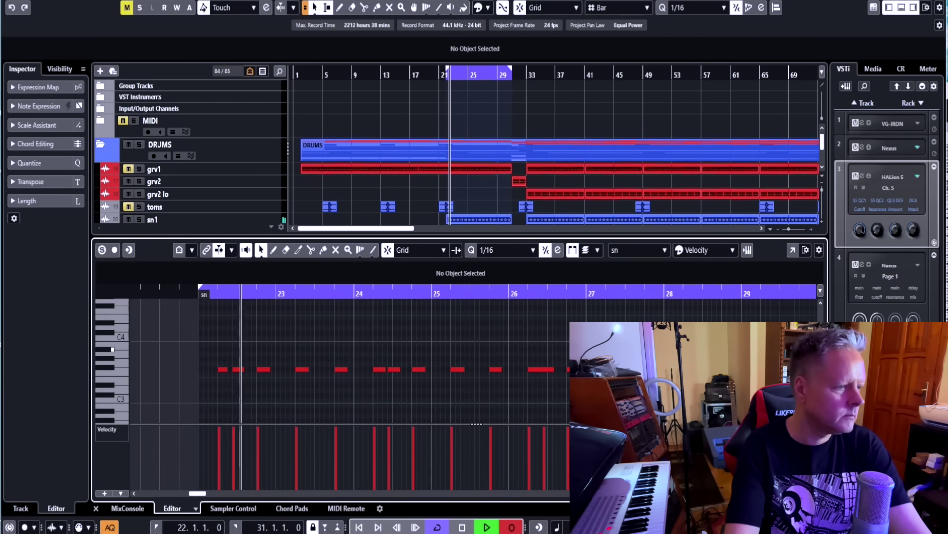
key(space)
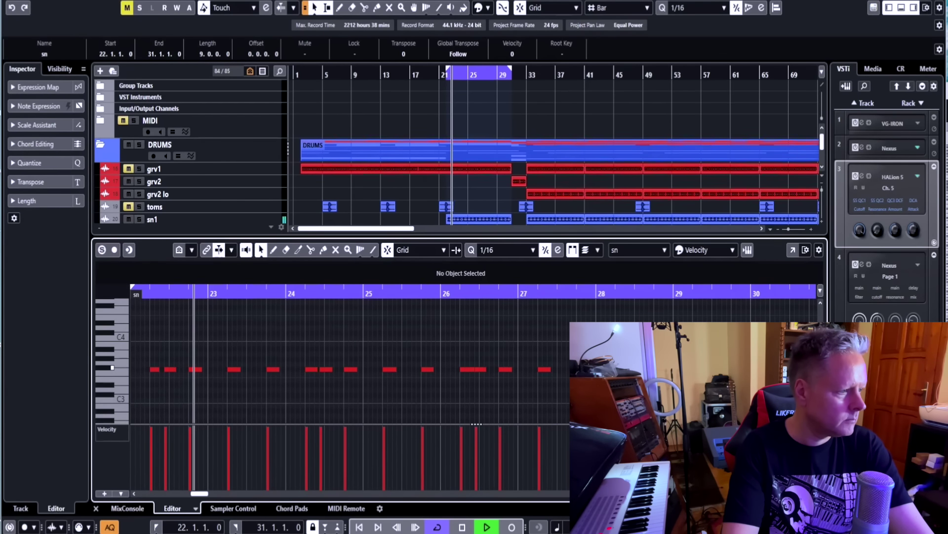
- Examine the recorded snare notes in bars 22 and 24 in the key editor during playback, and return to bar 22
click(154, 369)
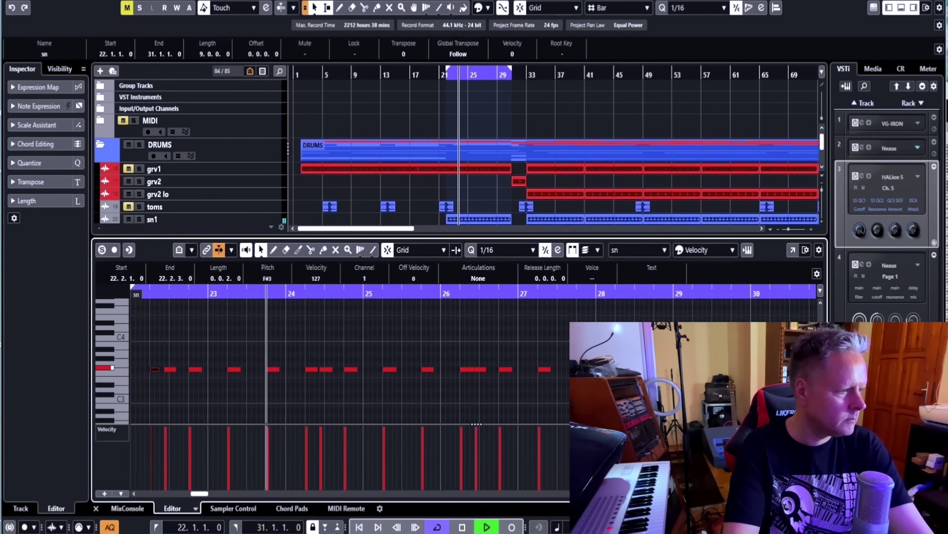
click(312, 369)
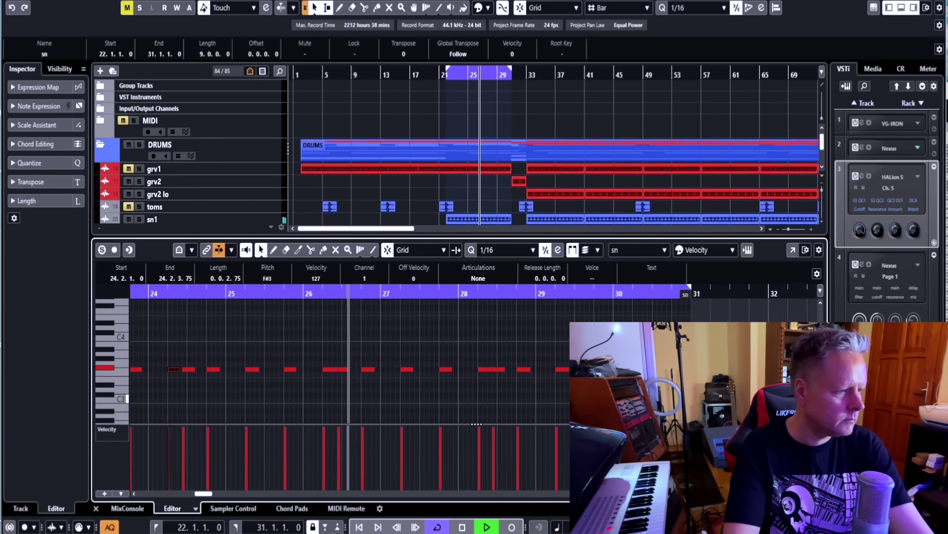
key(Return)
key(space)
click(511, 444)
key(KP_1)
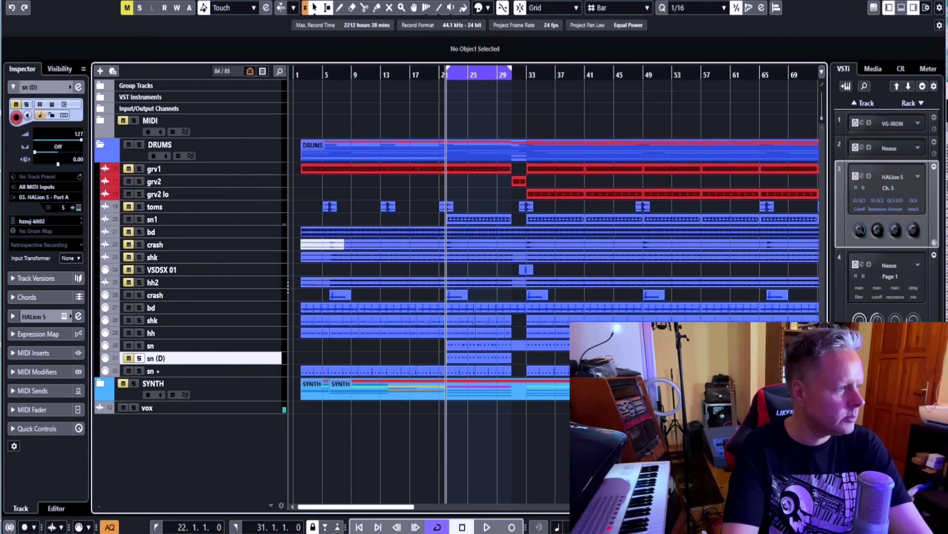
- Record a chord part over bars 22 to 31 on the Emulator II vox (D) track in the SYNTH folder
click(100, 144)
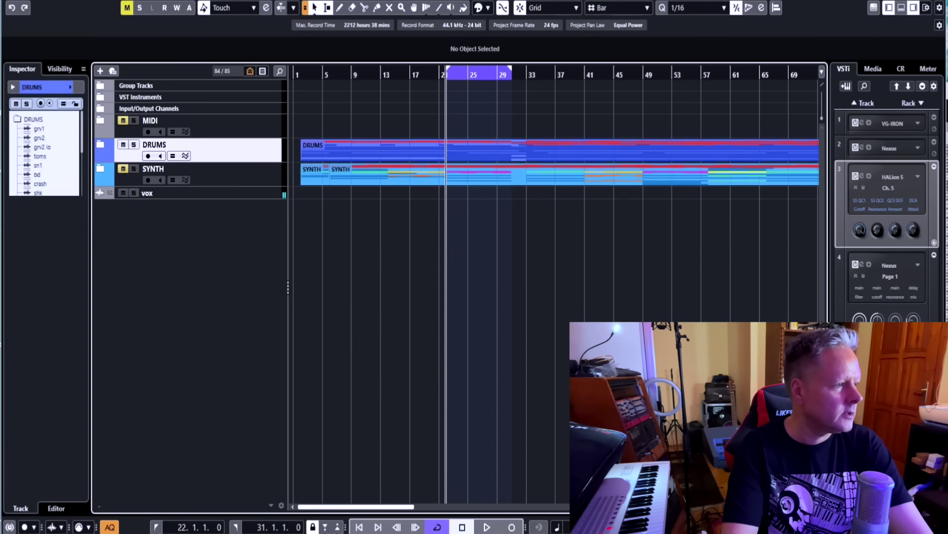
click(100, 168)
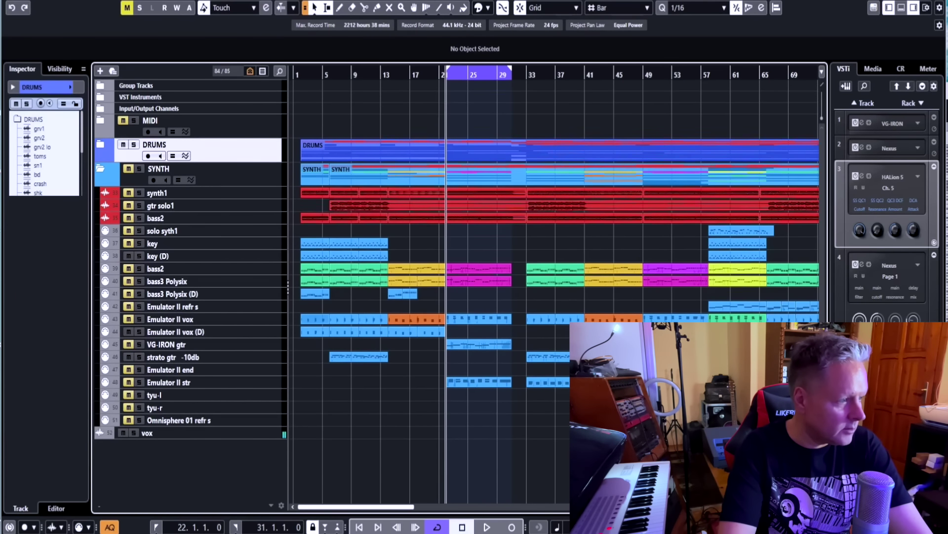
click(176, 332)
click(170, 320)
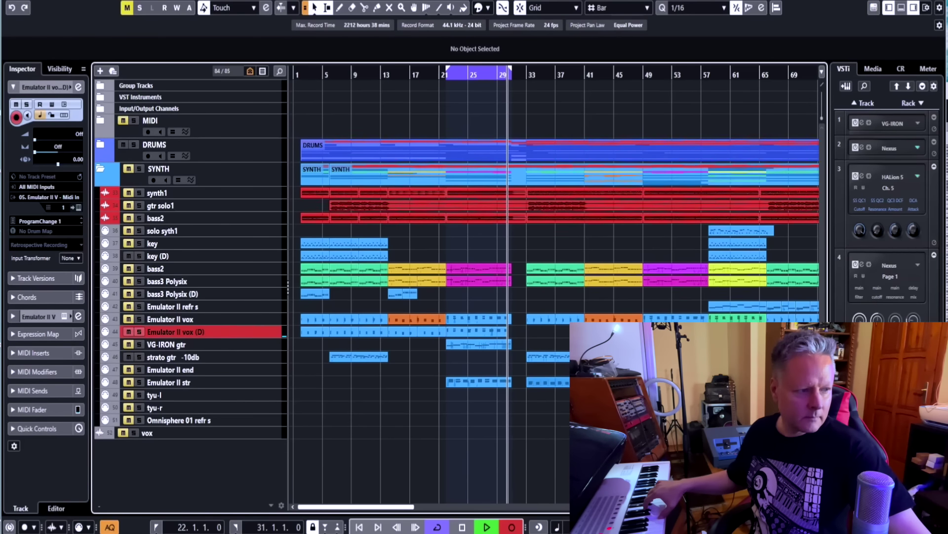
key(space)
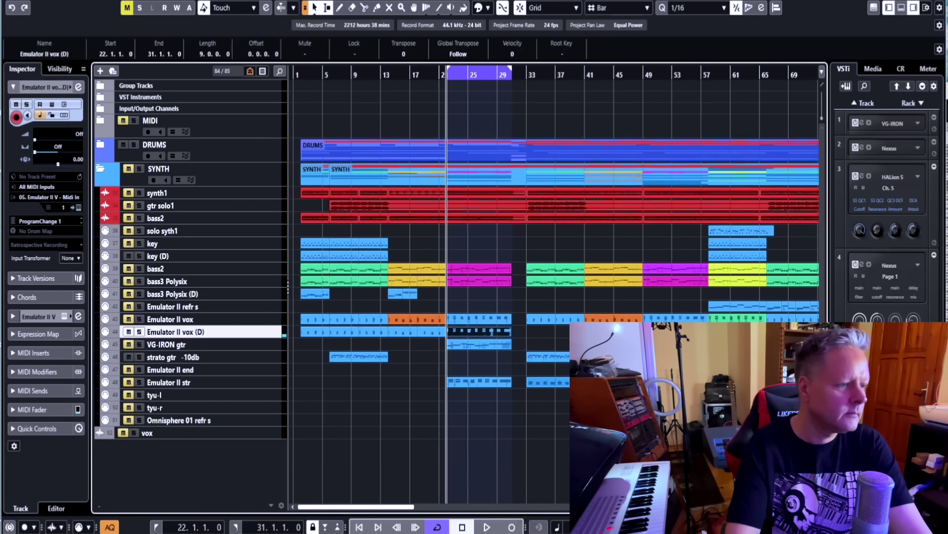
- Examine the recorded Emulator II vox (D) chords from bar 22 to bar 31 in the key editor during playback
key(ctrl+z)
double_click(480, 332)
key(space)
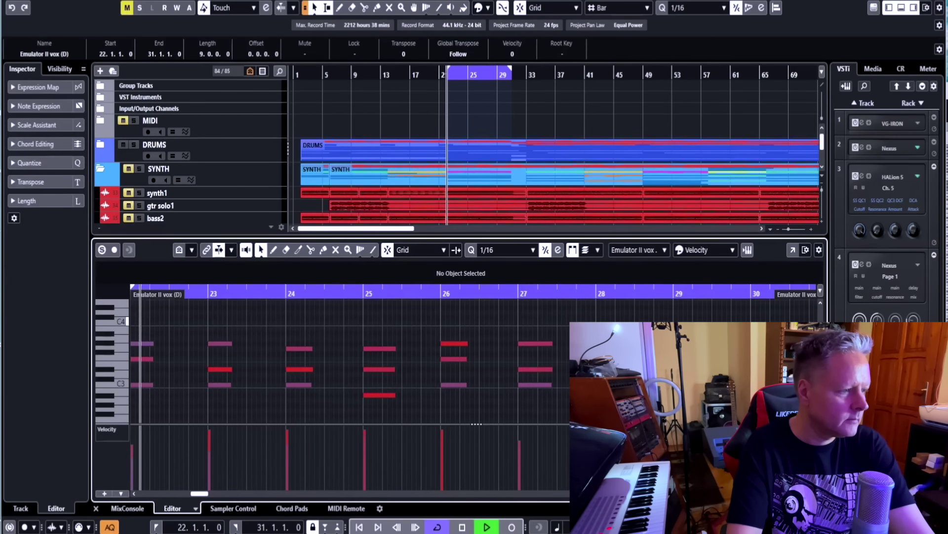
key(g)
key(g)
key(g)
key(g)
key(g)
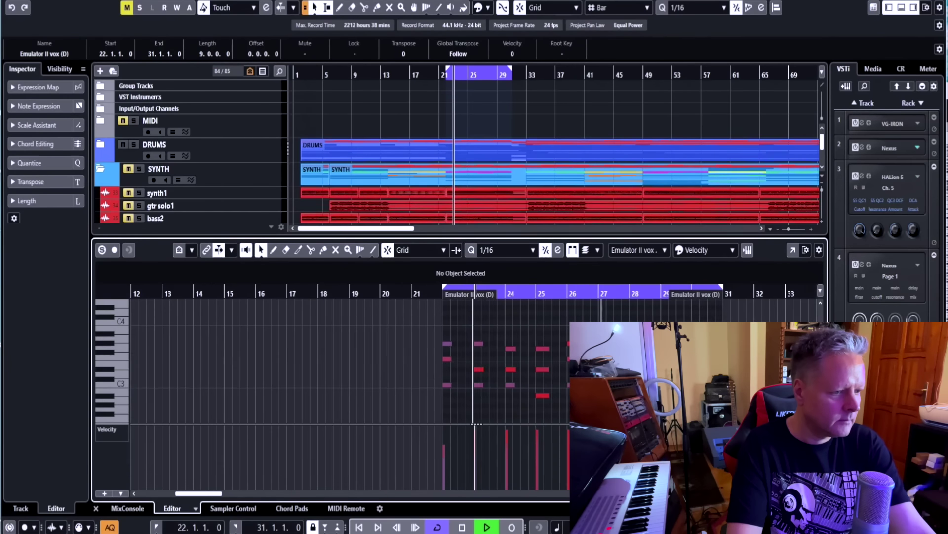
key(h)
key(h)
key(h)
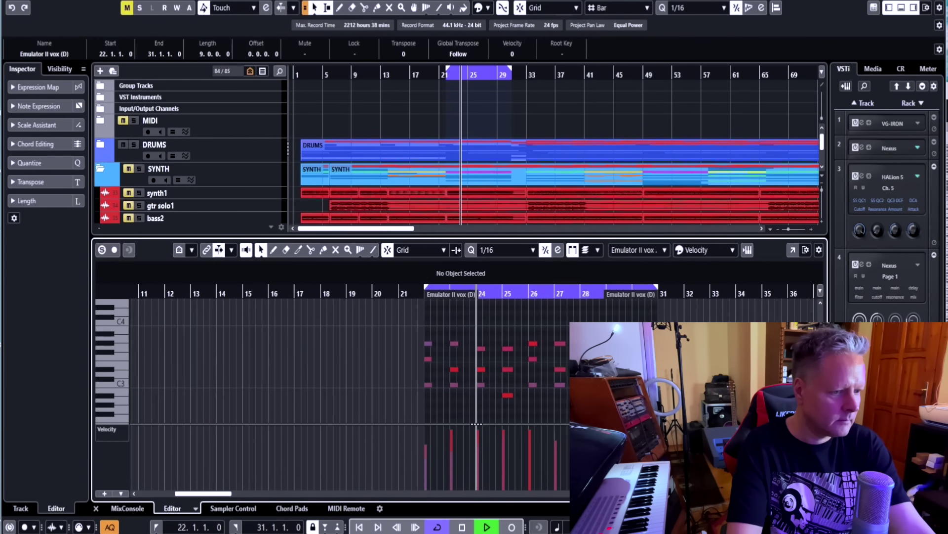
scroll(474, 361, right, 2)
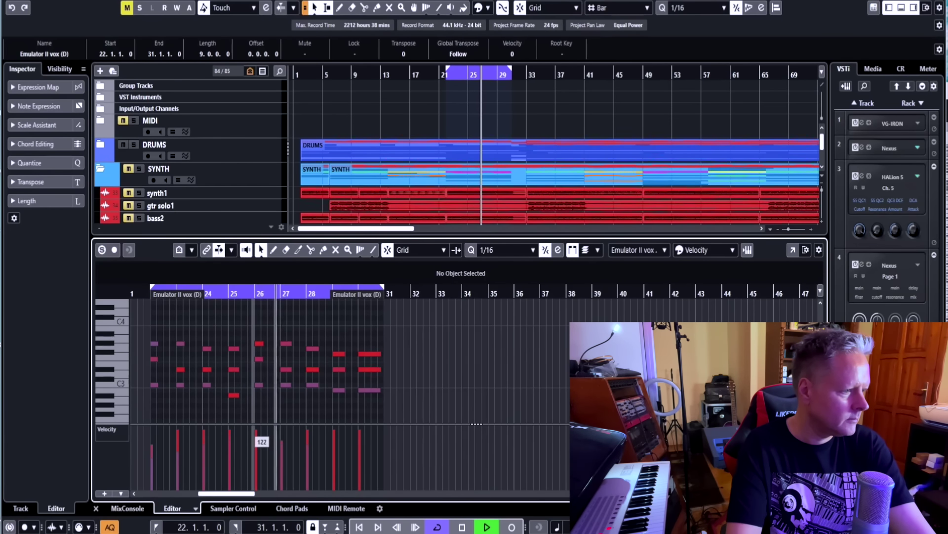
- Shorten the last chord's notes at bar 30 to three beats, close the key editor and return to bar 22
drag(380, 353, 378, 390)
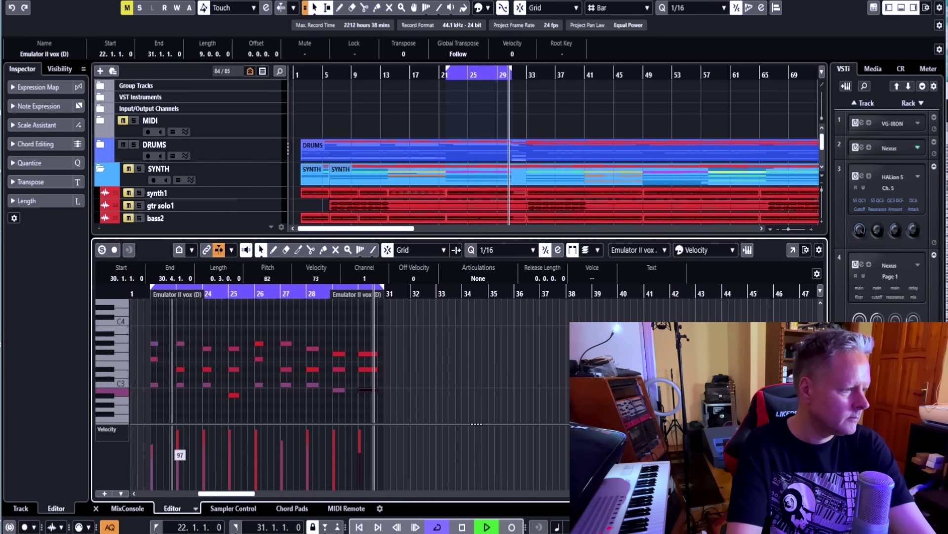
key(space)
drag(152, 435, 520, 429)
click(514, 355)
key(Return)
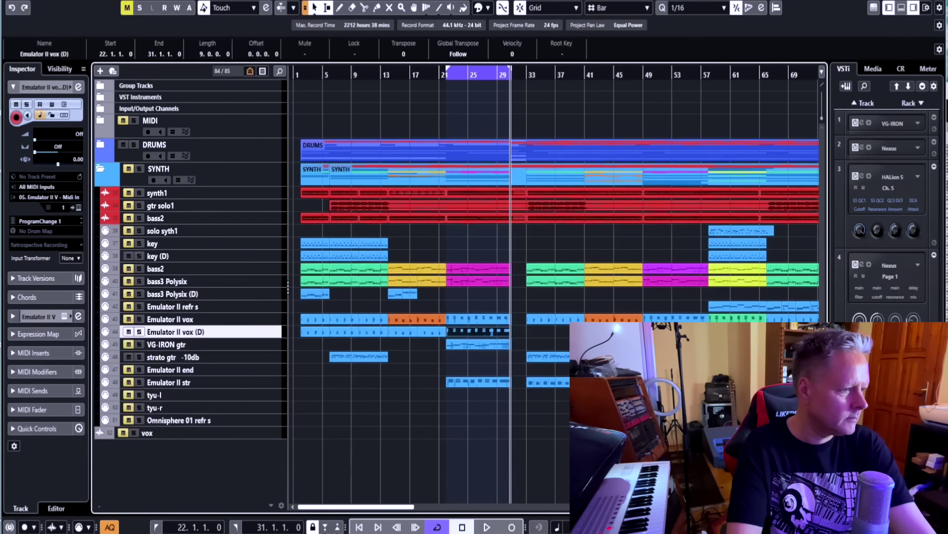
key(ctrl+shift+a)
key(KP_1)
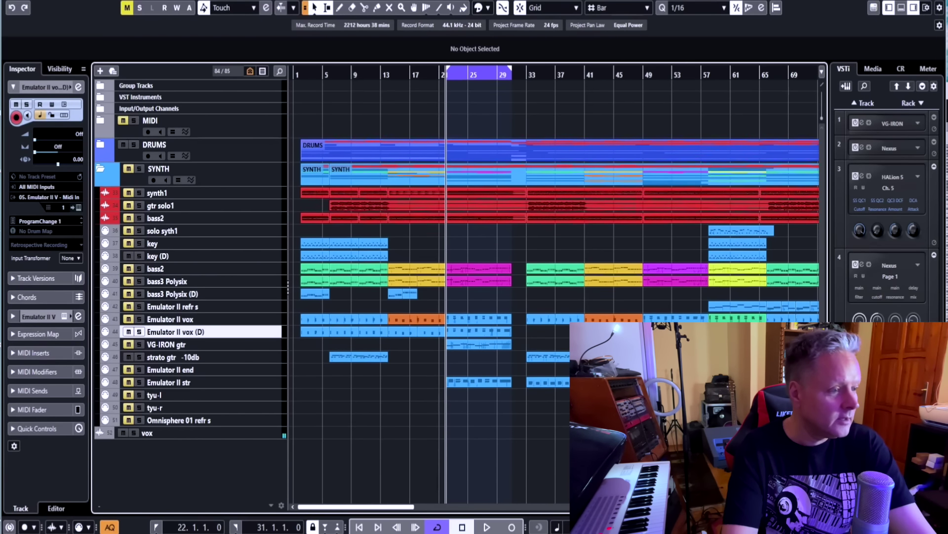
- Record a string part over bars 22 to 31 on a duplicate of the Emulator II str track, and play back the chords in the key editor
click(922, 86)
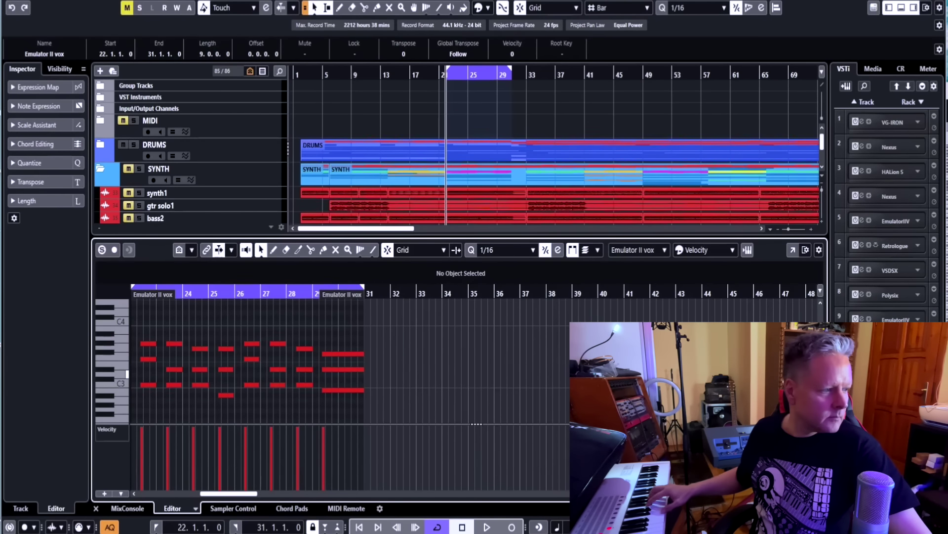
key(space)
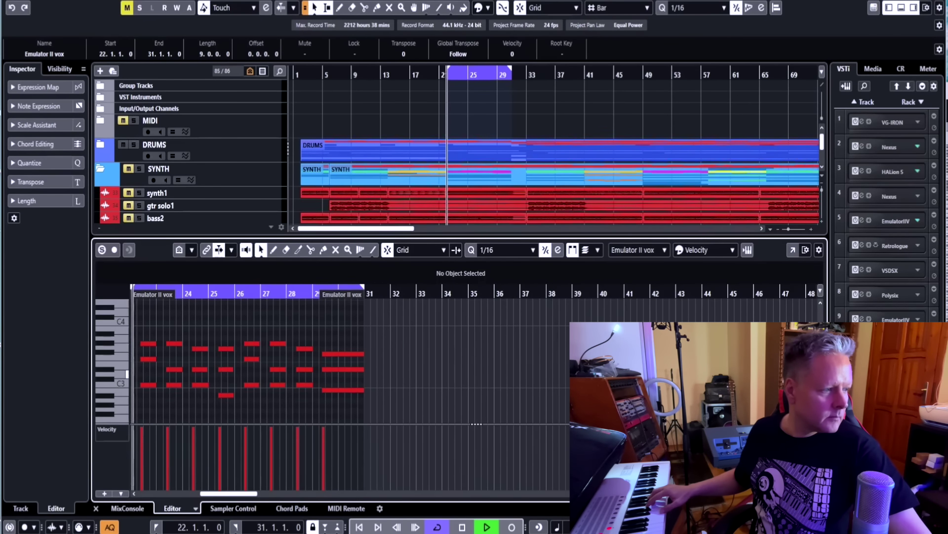
key(Return)
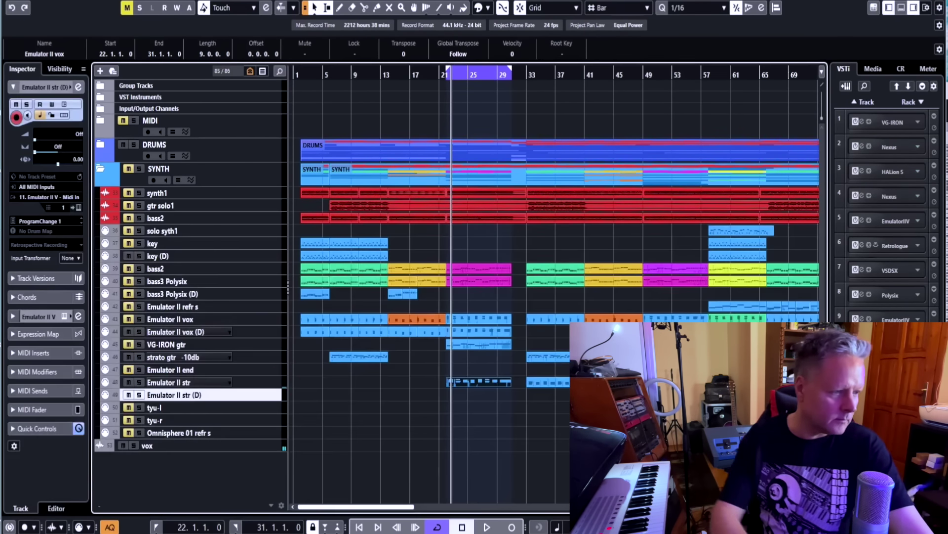
key(KP_Multiply)
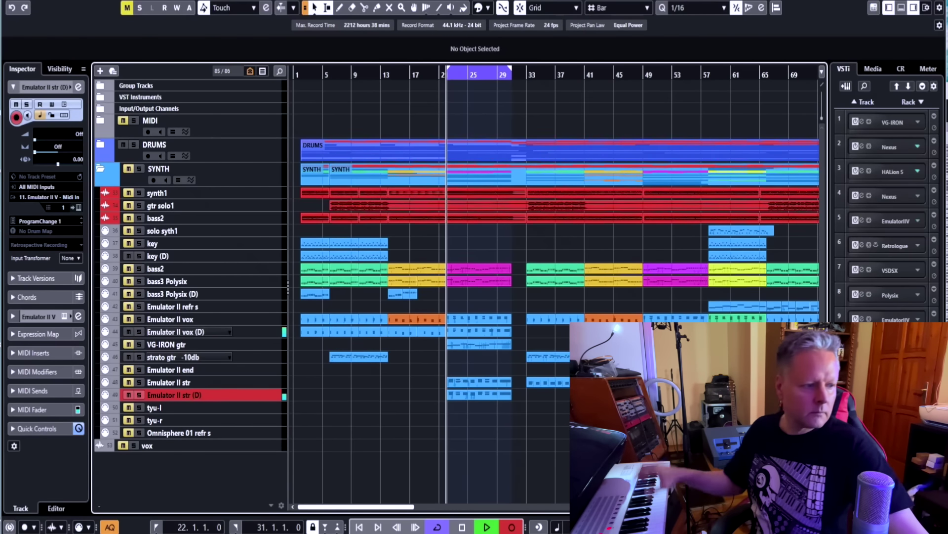
key(space)
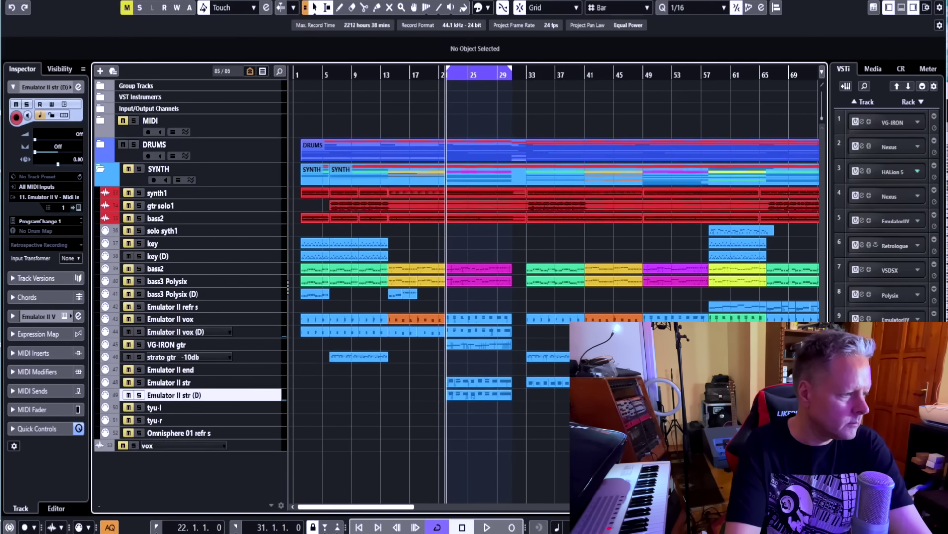
double_click(474, 394)
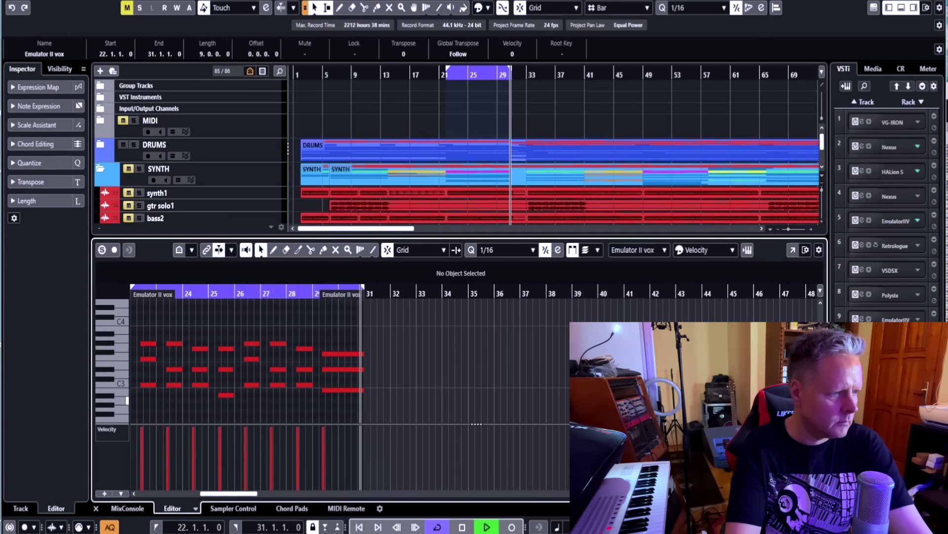
key(space)
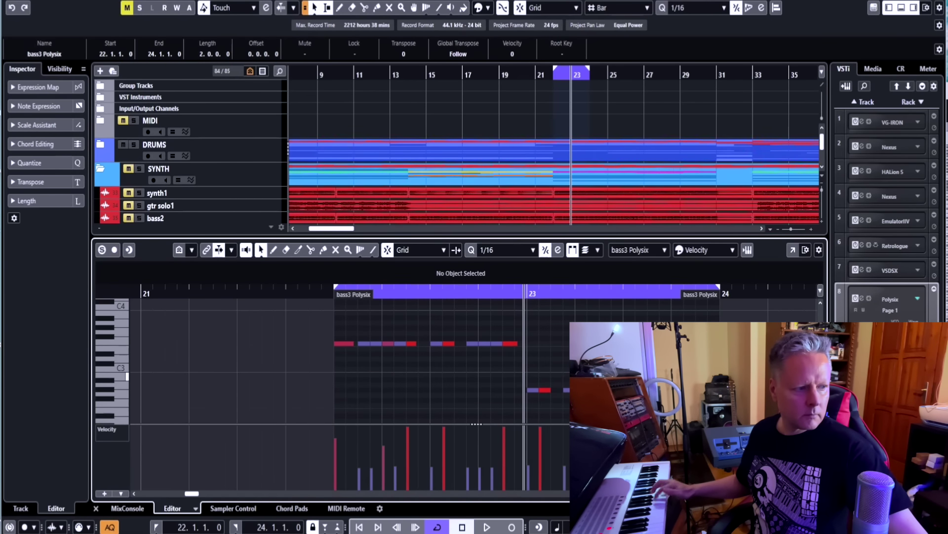
- Examine the bass3 Polysix notes in bars 22 to 24 and 24 to 26 in the key editor during playback
key(space)
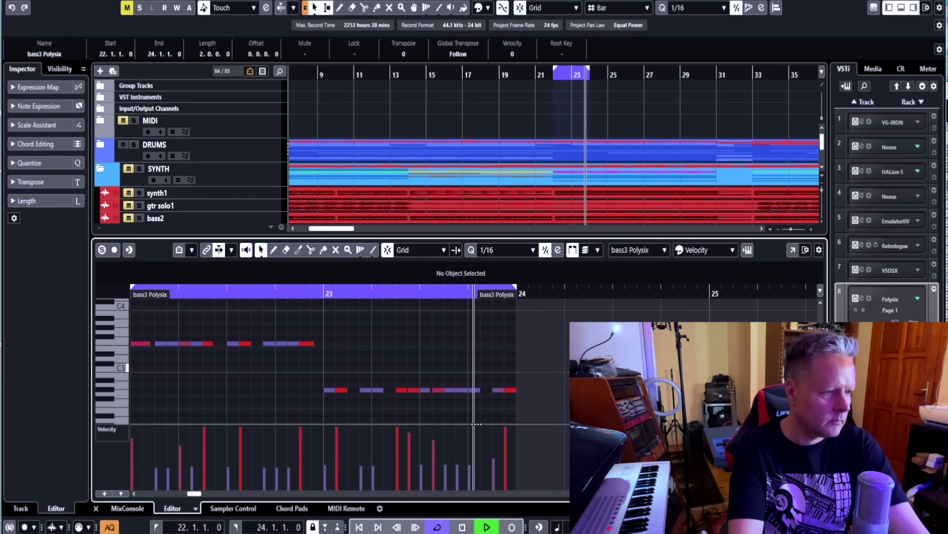
key(space)
key(KP_1)
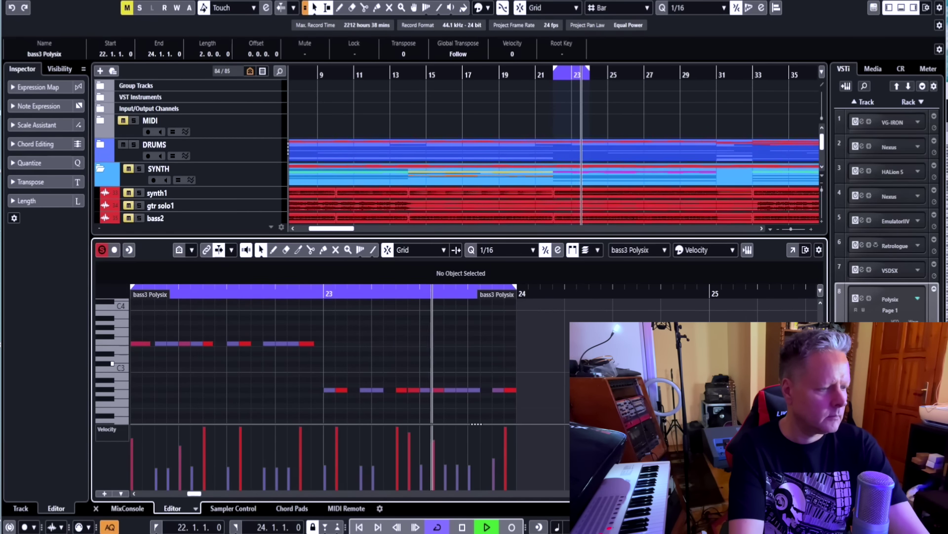
key(space)
key(Return)
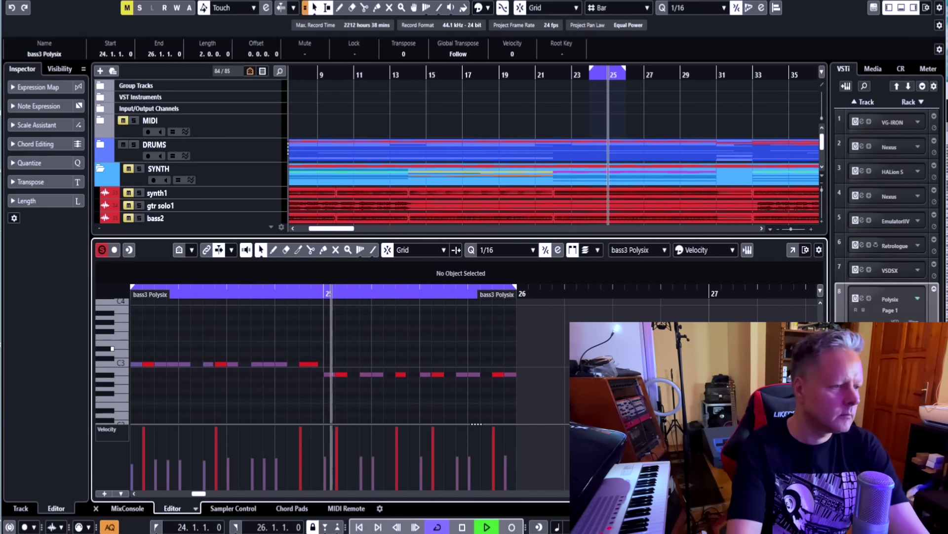
key(space)
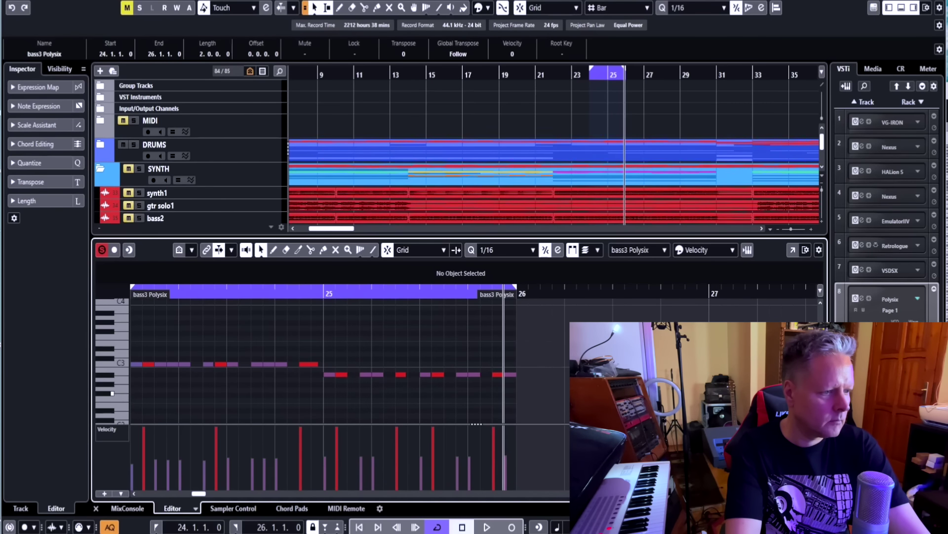
key(space)
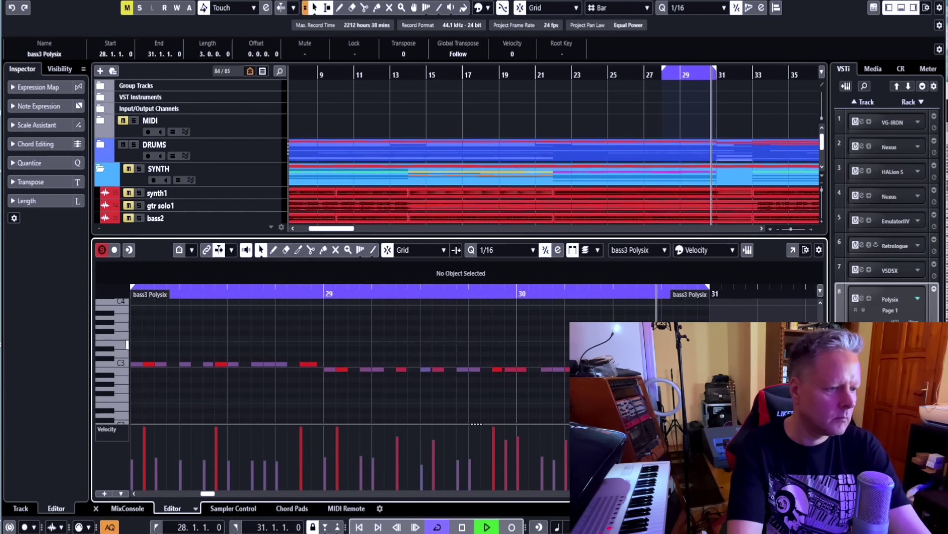
- Reopen the bass3 Polysix part at bars 28 to 31 in the key editor and examine its notes during playback
key(Return)
click(734, 281)
key(space)
key(KP_2)
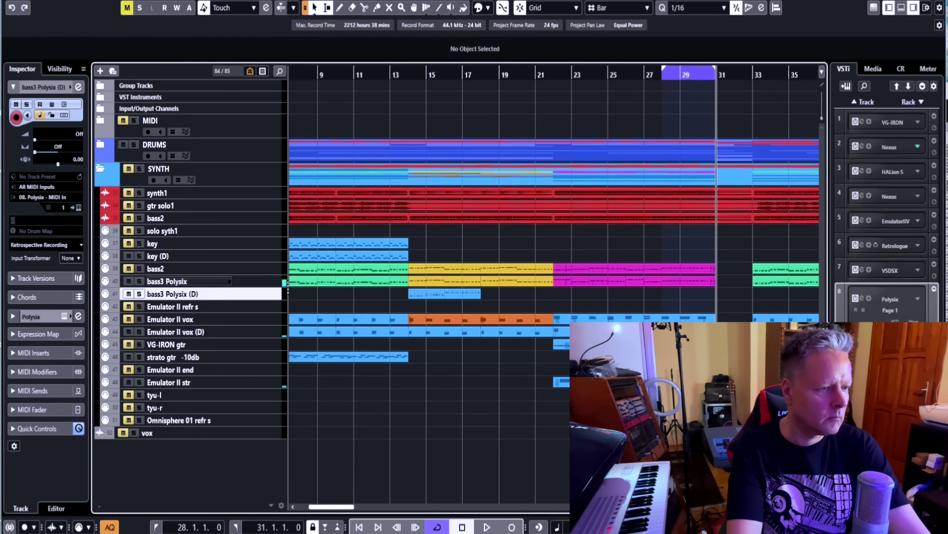
key(KP_1)
click(689, 281)
key(ctrl+alt+e)
key(space)
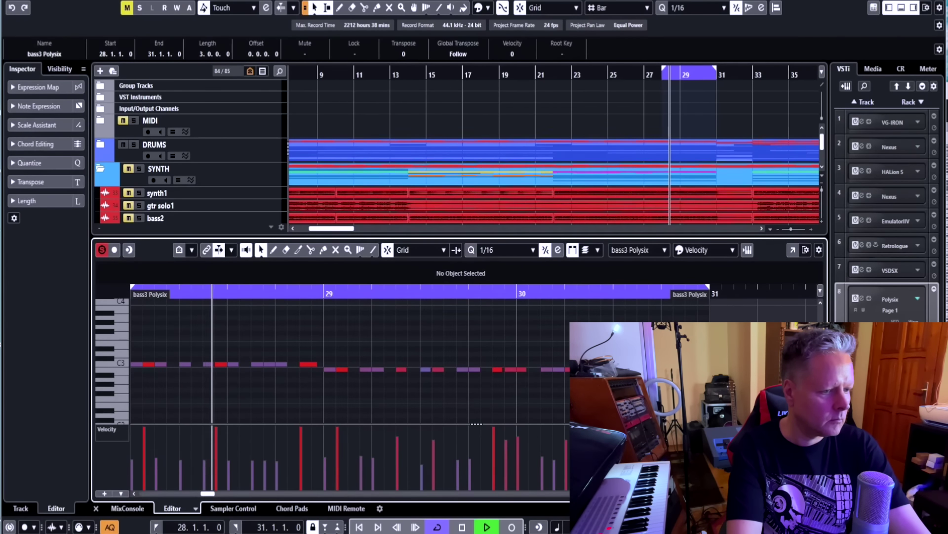
key(g)
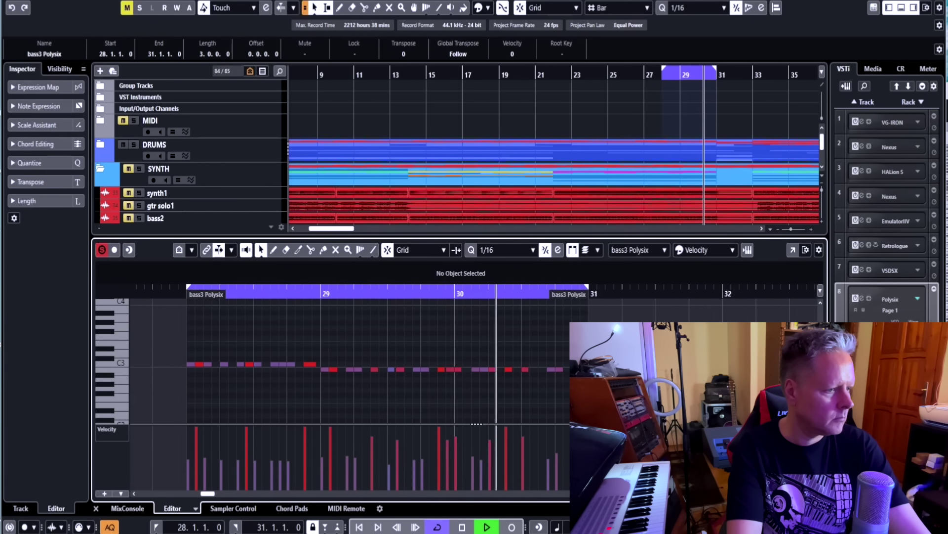
key(ctrl+e)
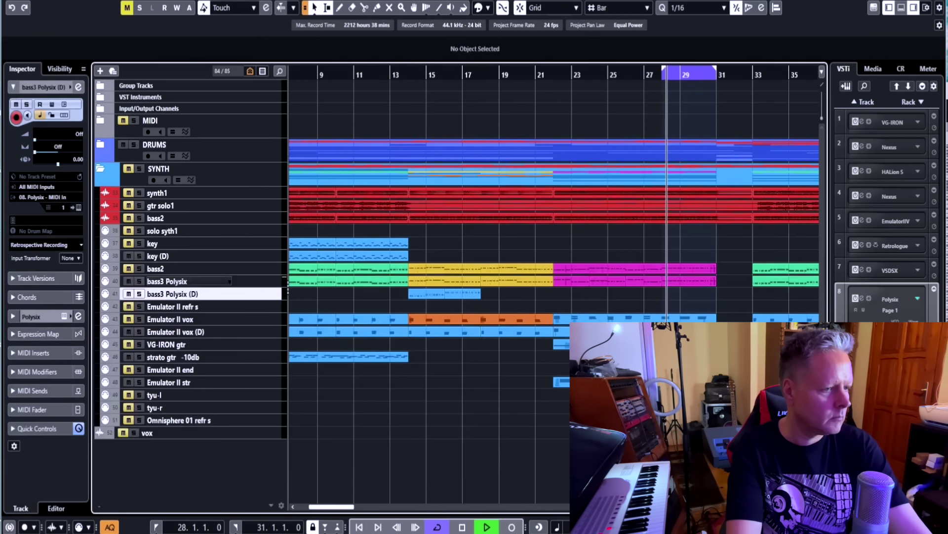
key(space)
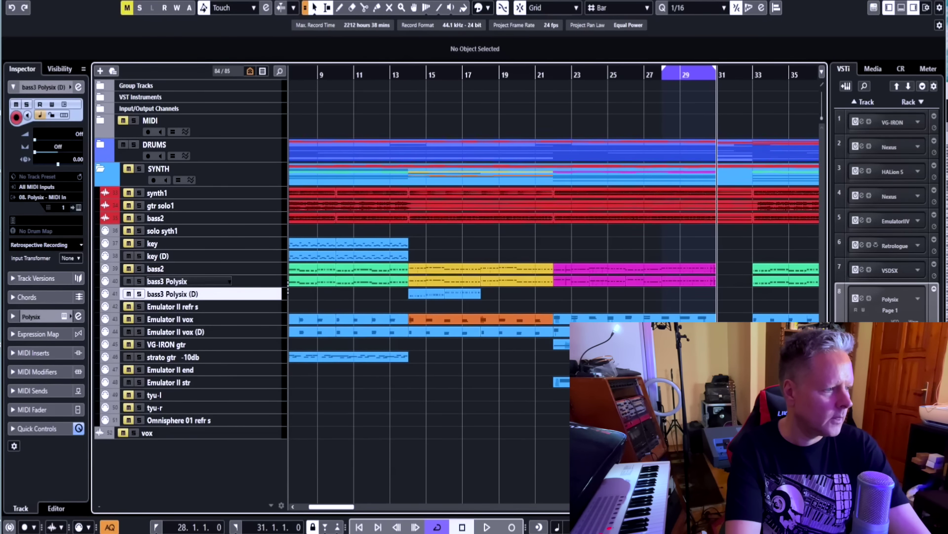
- Audition the bass2 and bass3 Polysix tracks in solo from bar 22, and play bars 22 to 31 with the full arrangement
key(KP_1)
click(128, 269)
click(554, 75)
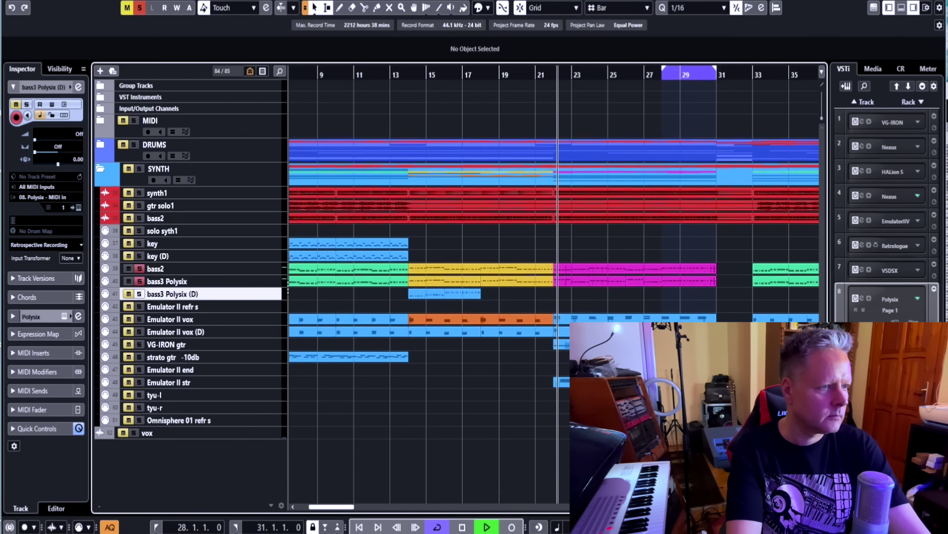
ctrl+click(554, 75)
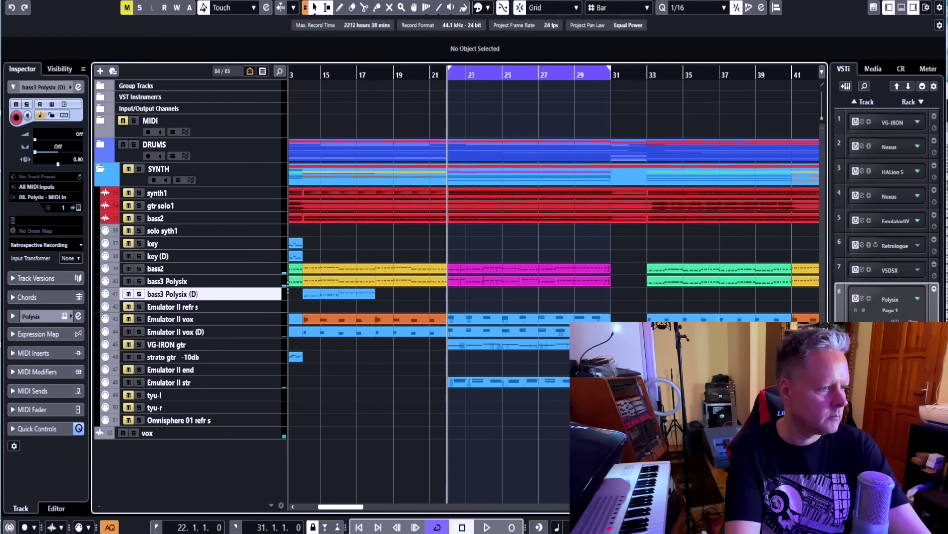
key(space)
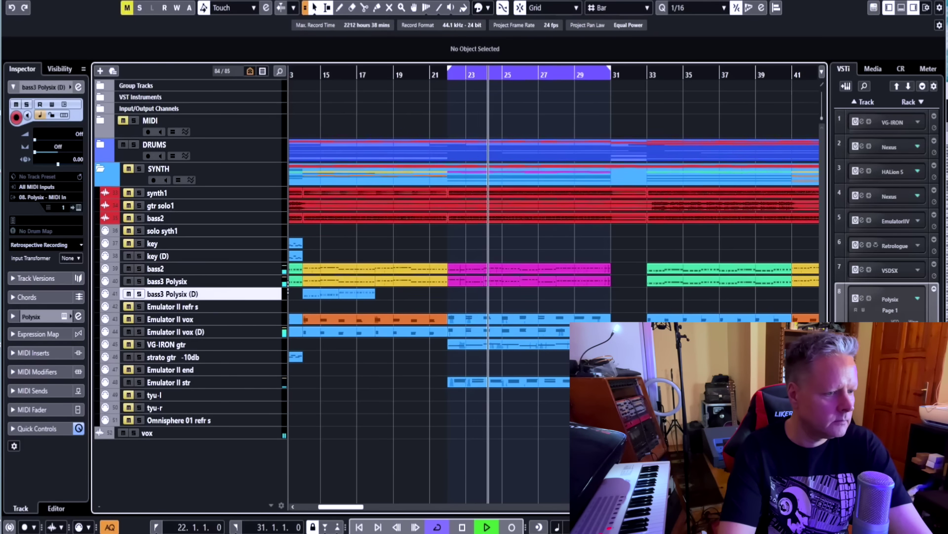
- Move the cycle range to bars 31 to 33, collapse the SYNTH folder and expand the DRUMS folder
scroll(553, 284, right, 2)
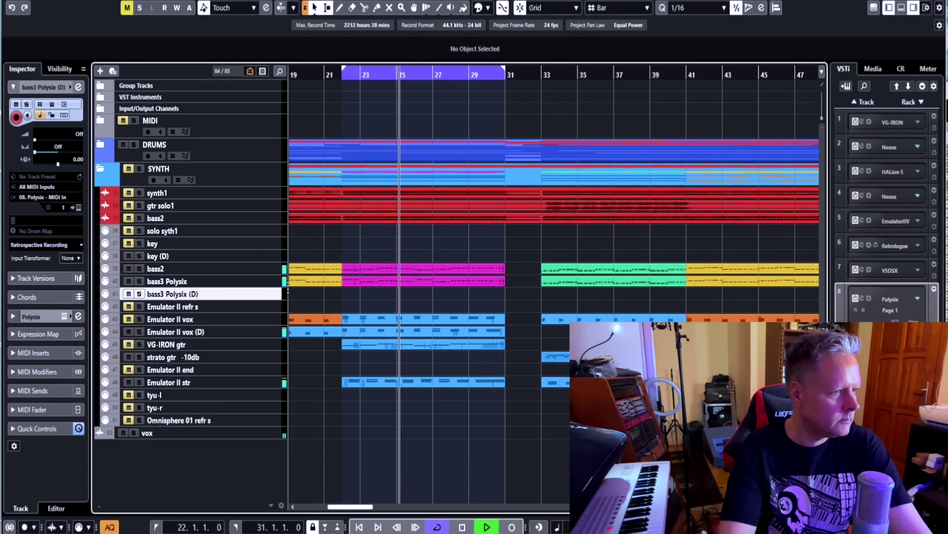
drag(503, 69, 541, 68)
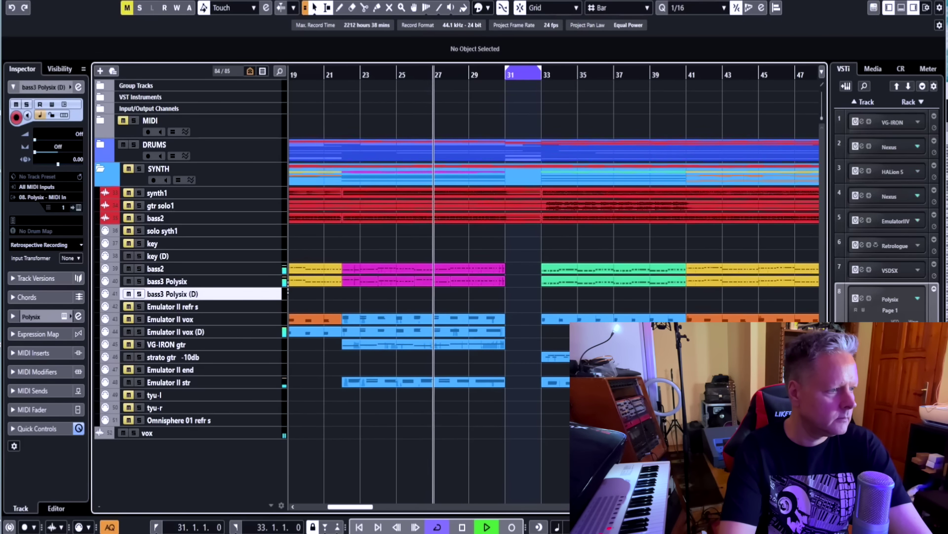
click(100, 168)
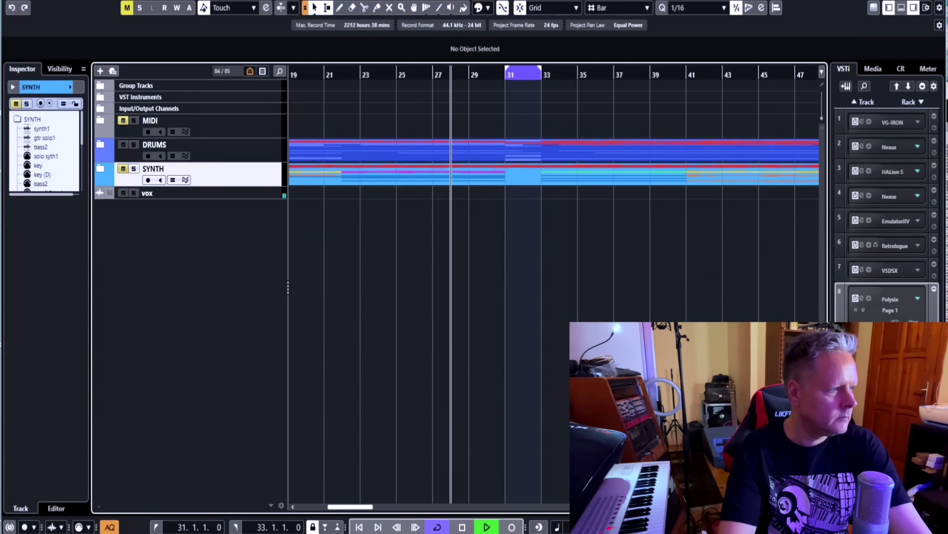
click(100, 144)
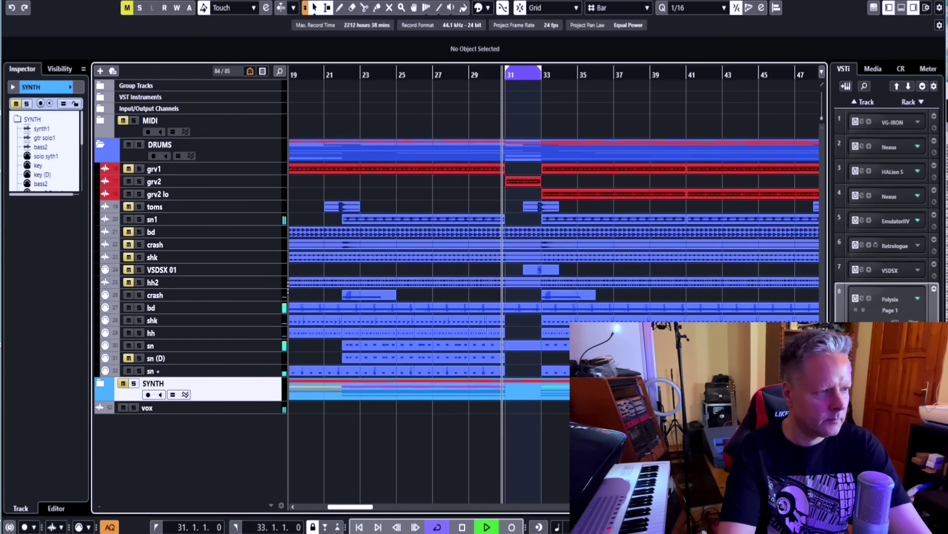
- Audition the drum tracks in the cycle from bar 31 to 33 and select the sn + track
key(space)
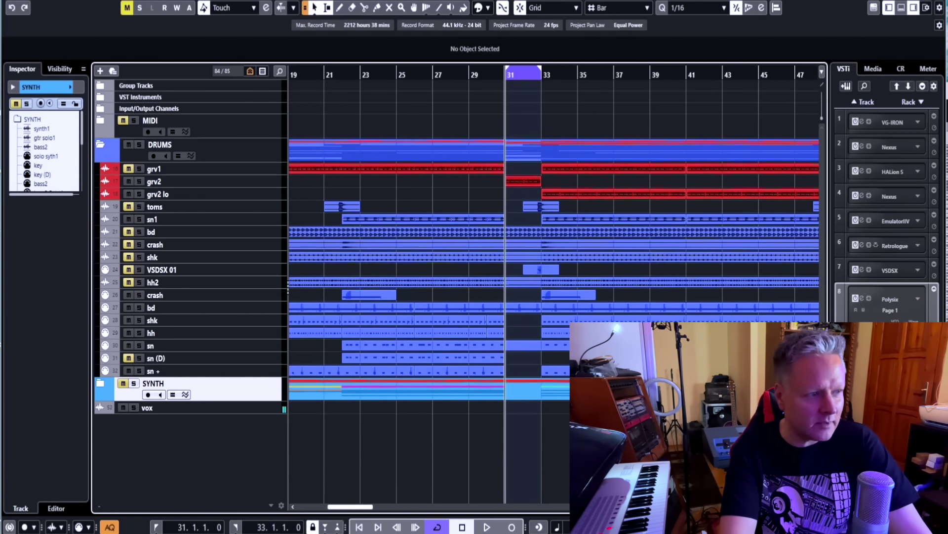
key(space)
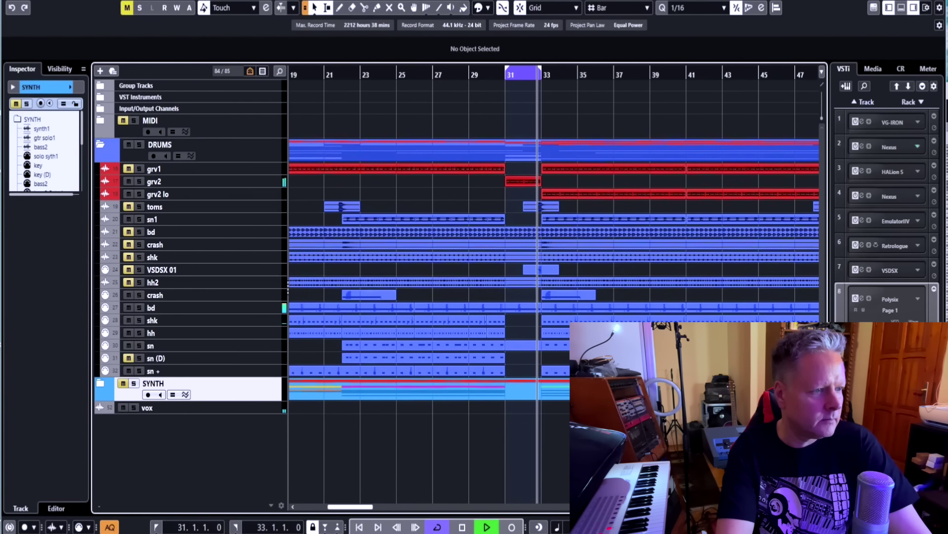
key(space)
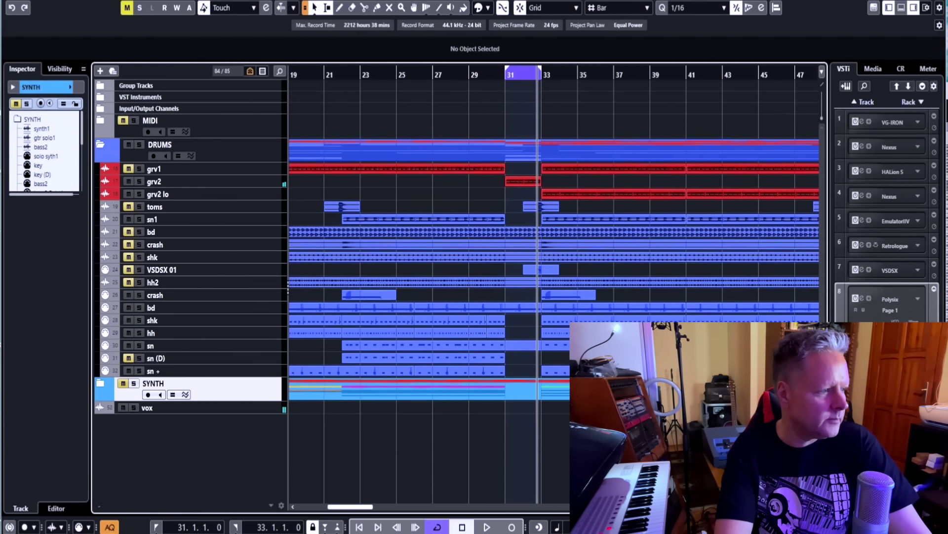
key(h)
click(213, 370)
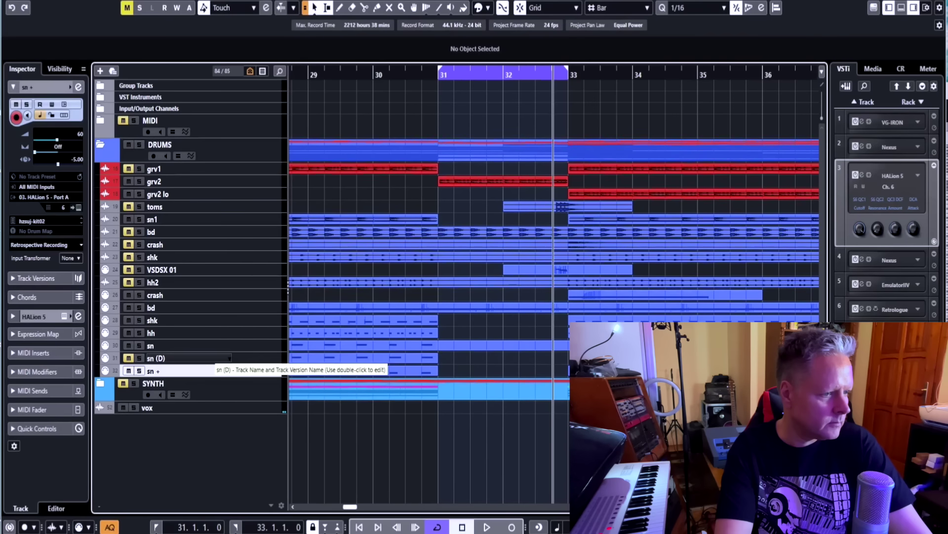
key(space)
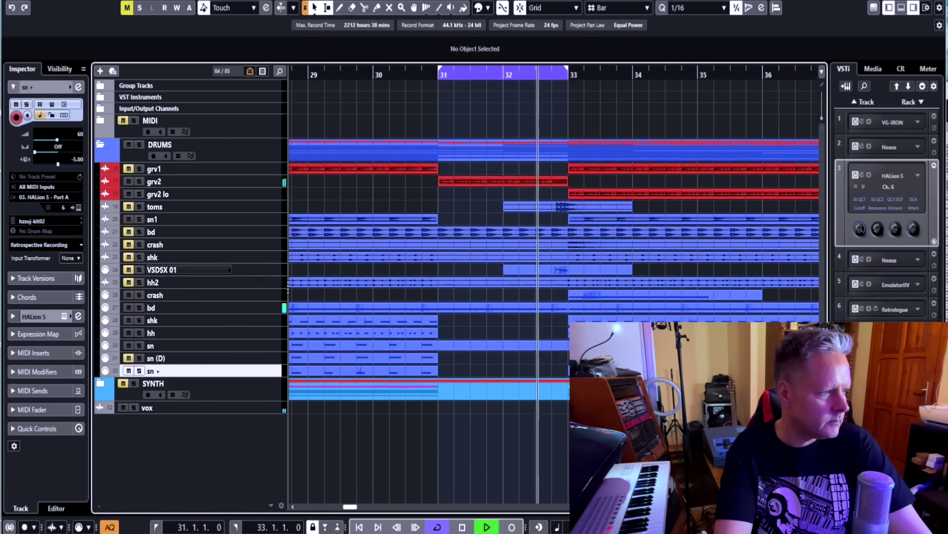
key(space)
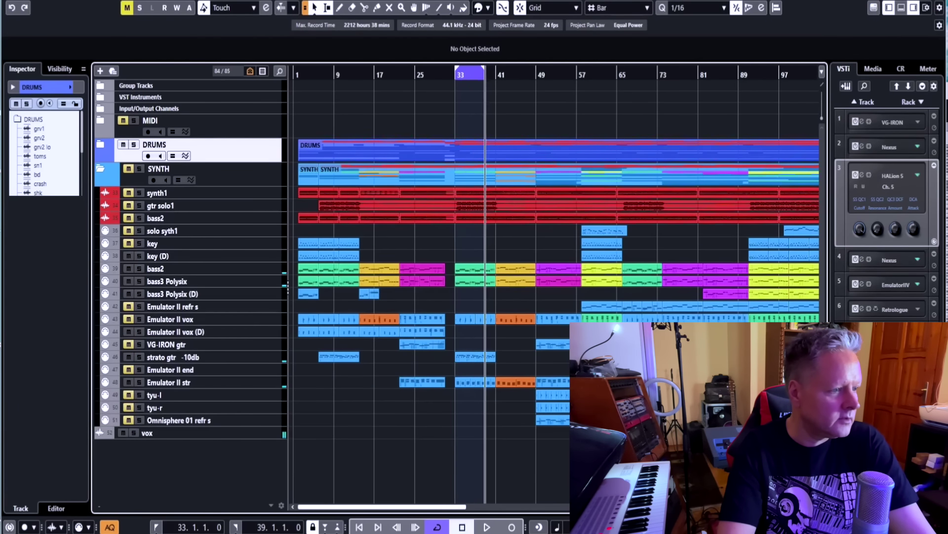
- Play the section from bar 33 with the Emulator II str track in solo and in the full arrangement, and turn cycle playback off
key(space)
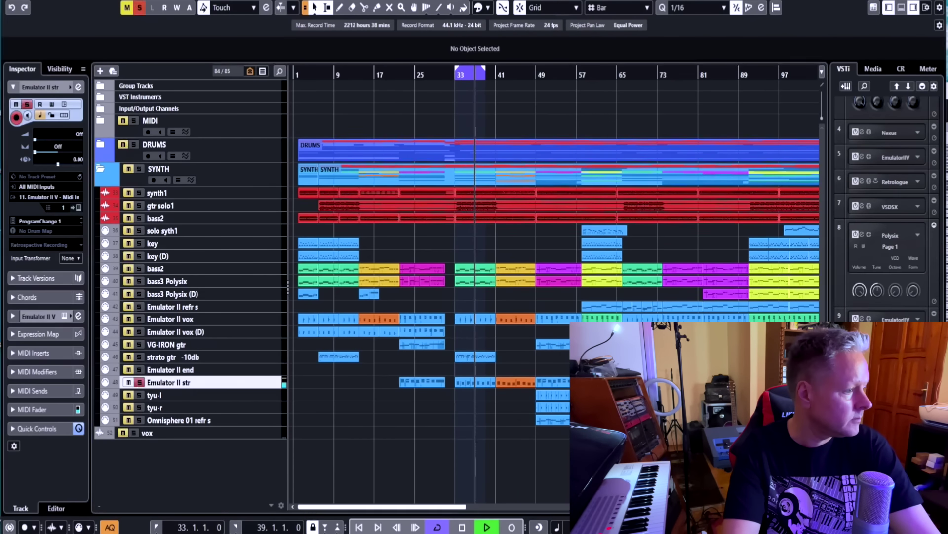
key(s)
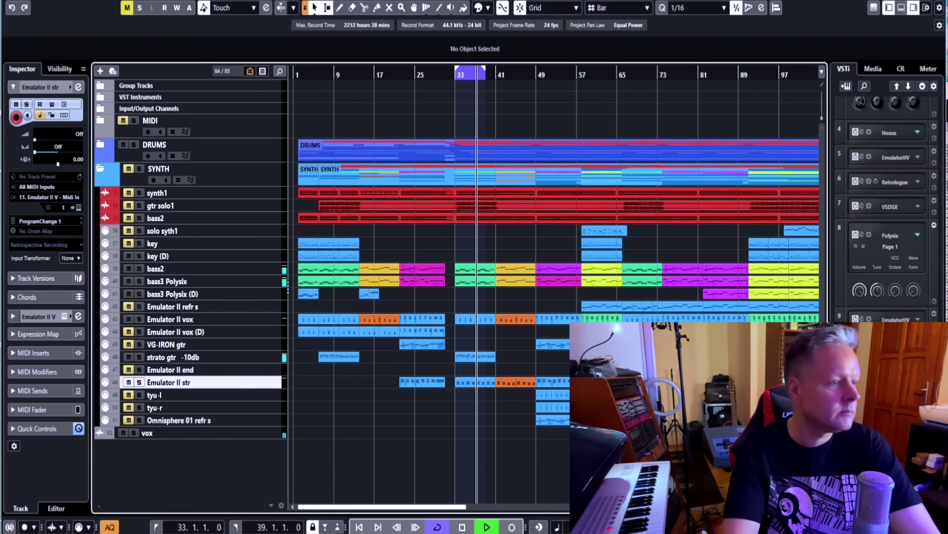
key(KP_Divide)
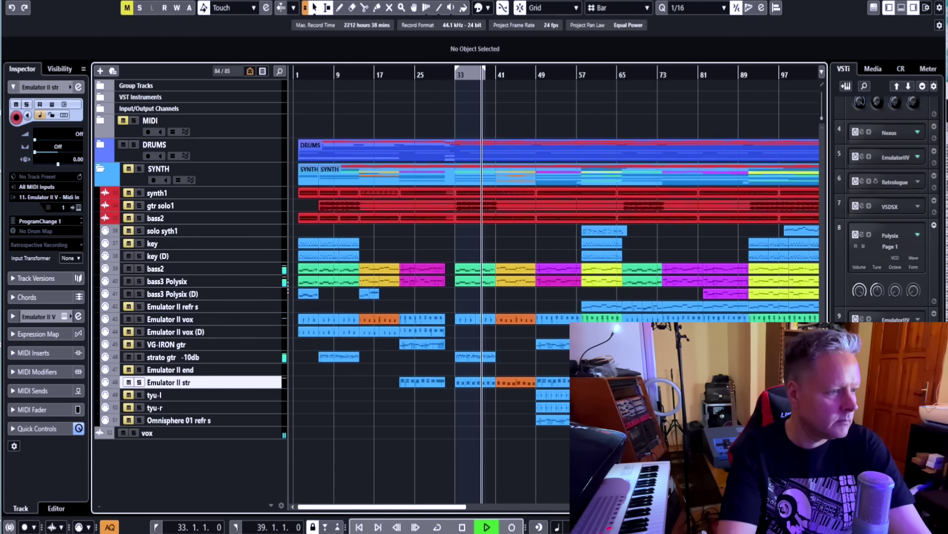
key(h)
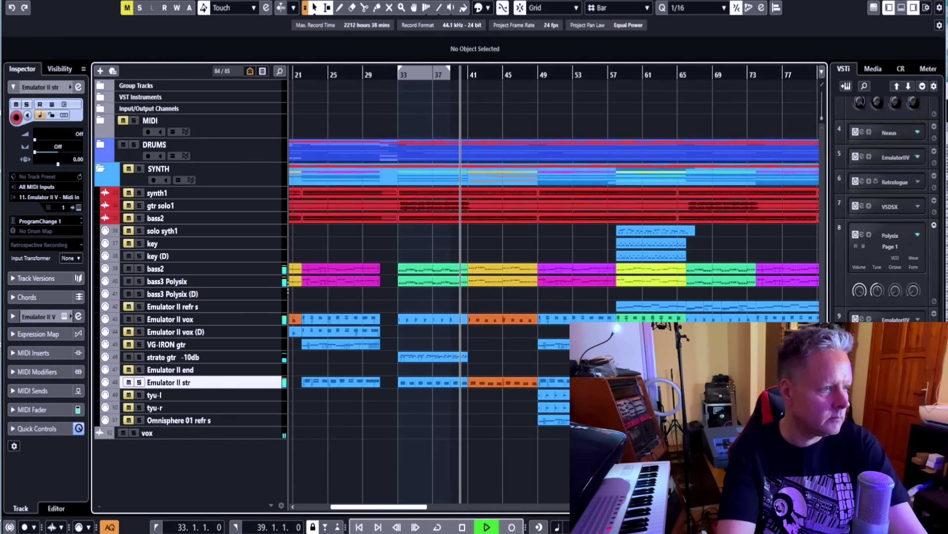
- Set the locators to bars 41 and 49 and audition Emulator II str there in solo and with the full arrangement
ctrl+click(469, 74)
drag(520, 70, 538, 70)
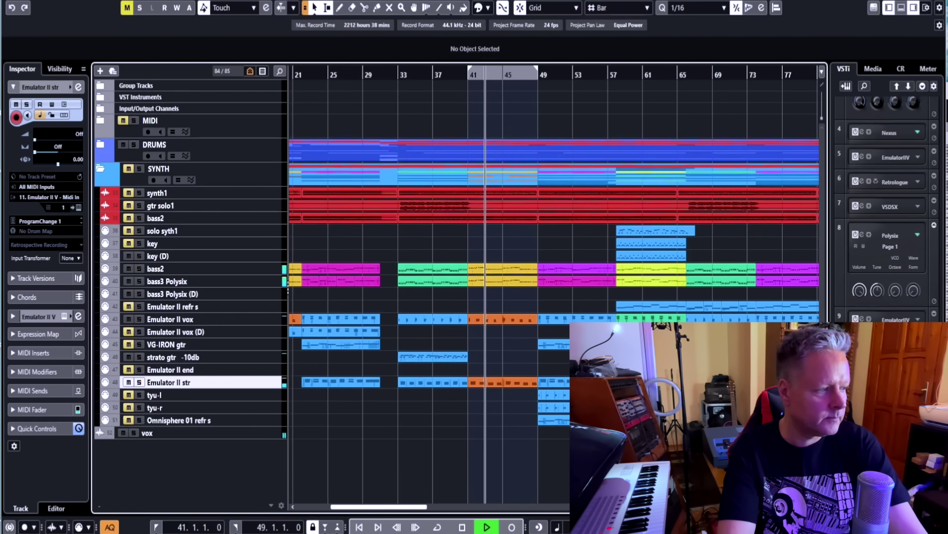
key(s)
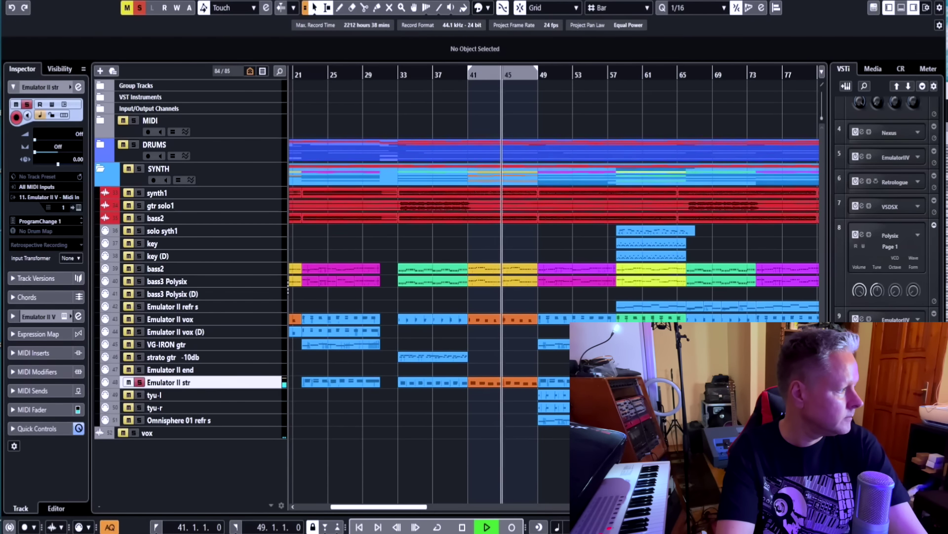
key(space)
key(s)
key(KP_2)
key(KP_1)
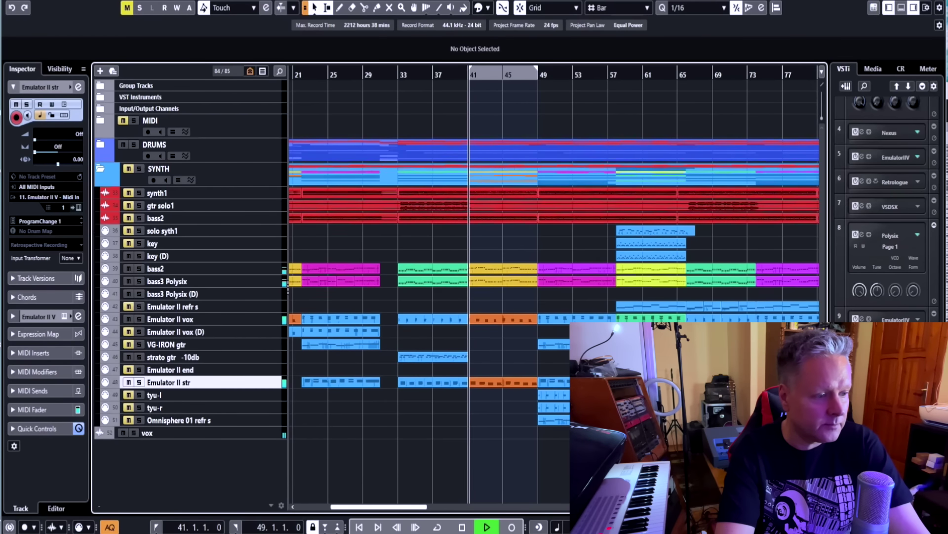
- Shift the locator range to bars 49 to 57, stop playback and place the cursor at bar 49
scroll(554, 284, right, 1)
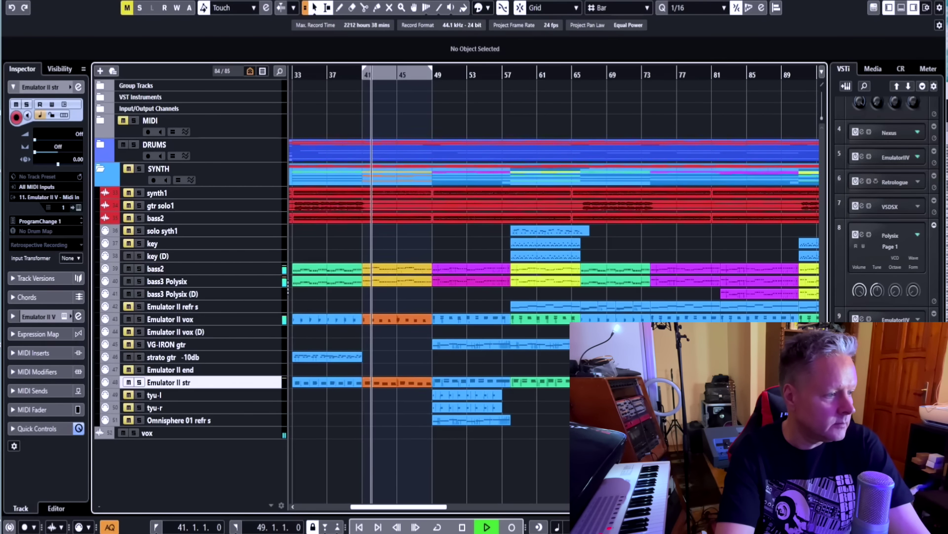
drag(397, 69, 467, 69)
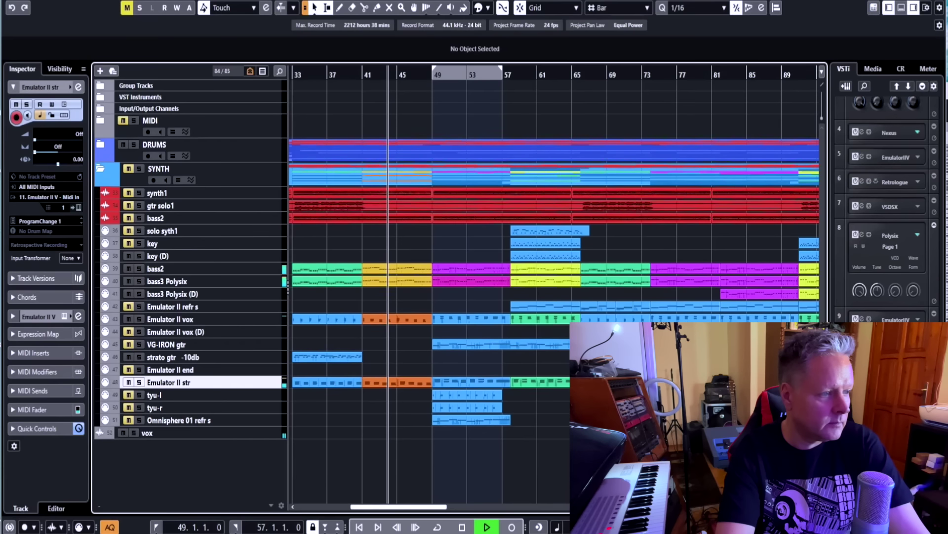
key(space)
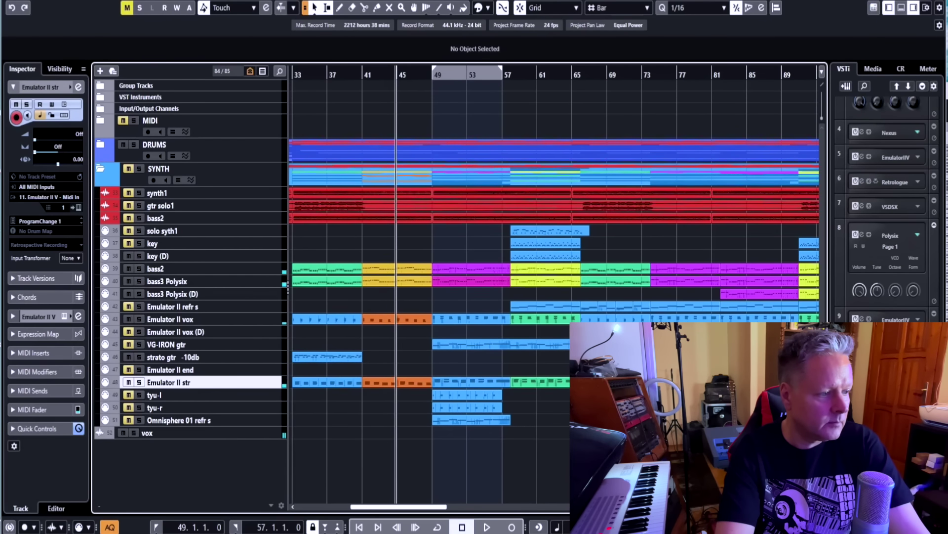
click(432, 75)
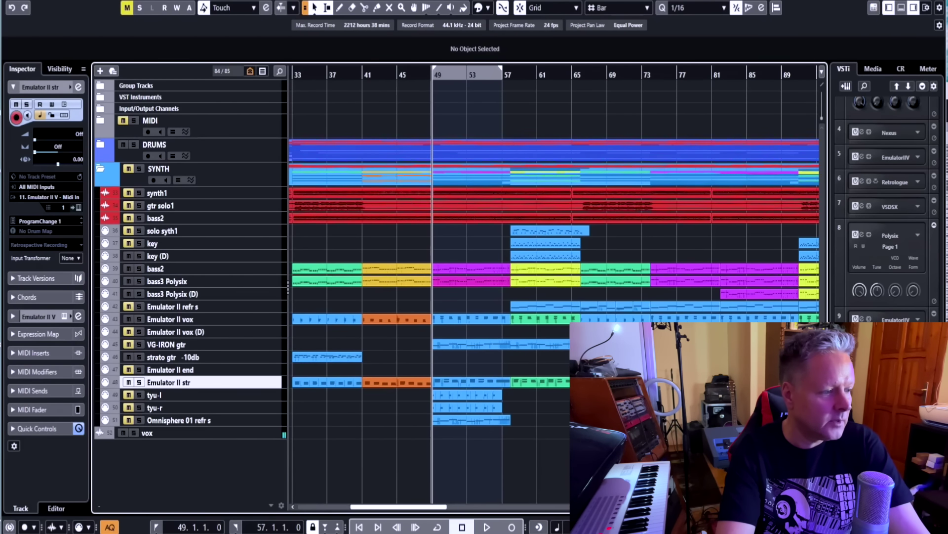
- Play from bar 49 with the tyu-l track muted and turn on cycle playback for bars 49 to 57
drag(398, 507, 404, 506)
key(h)
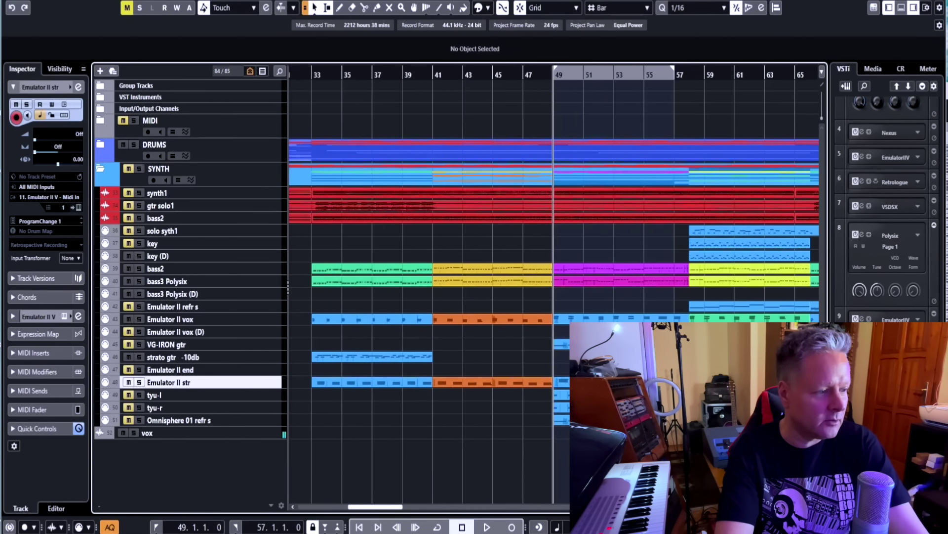
scroll(553, 287, right, 3)
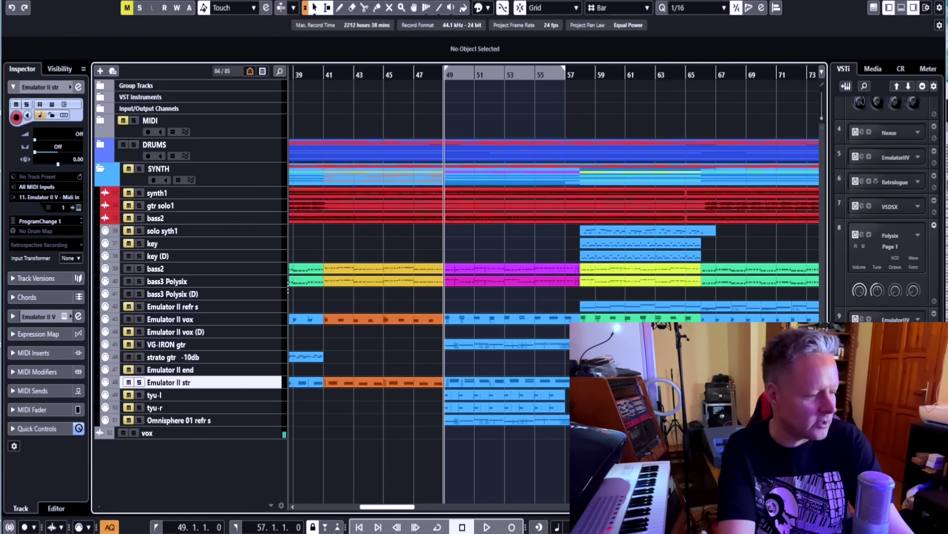
key(h)
key(h)
scroll(553, 287, right, 2)
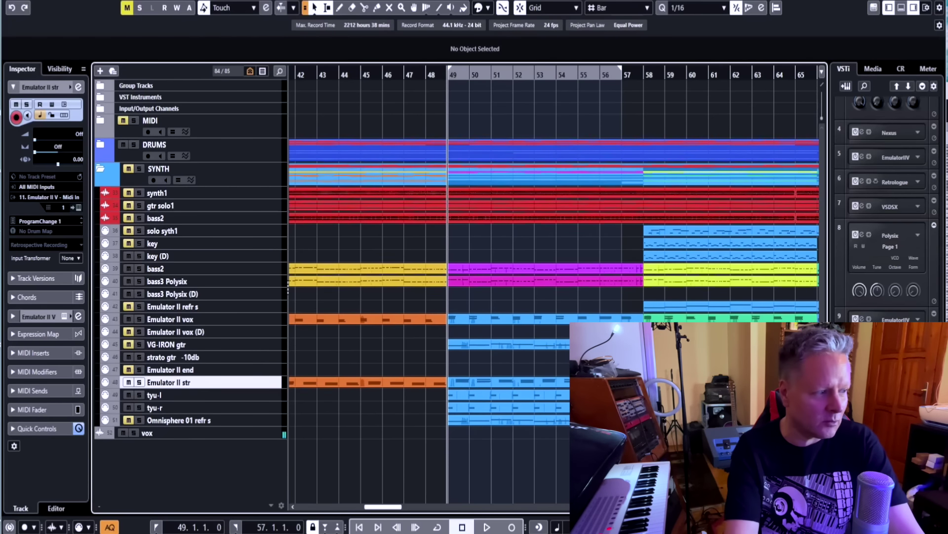
click(168, 395)
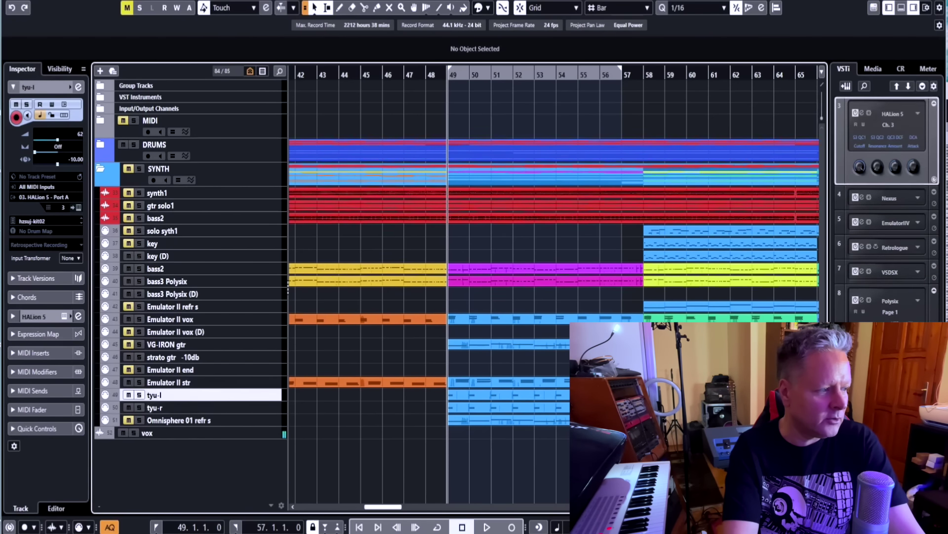
click(57, 146)
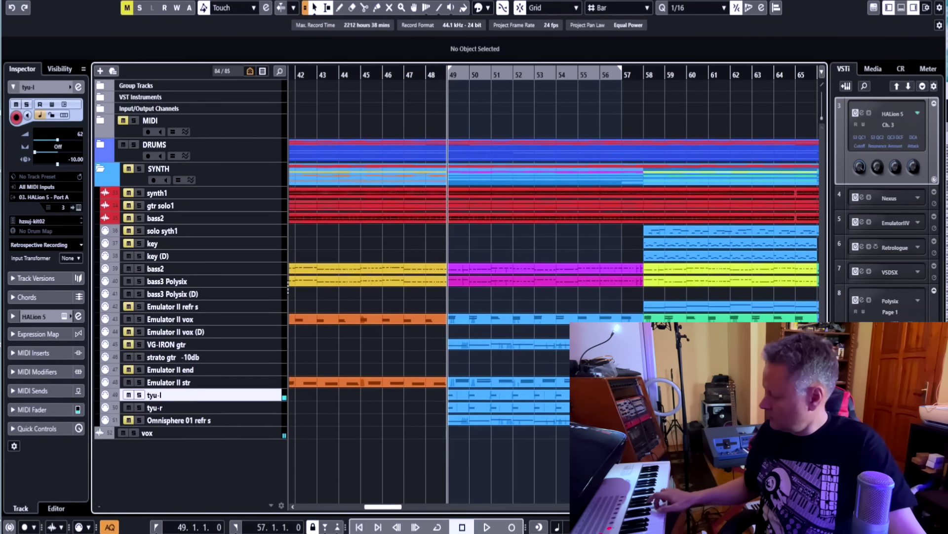
click(127, 395)
key(space)
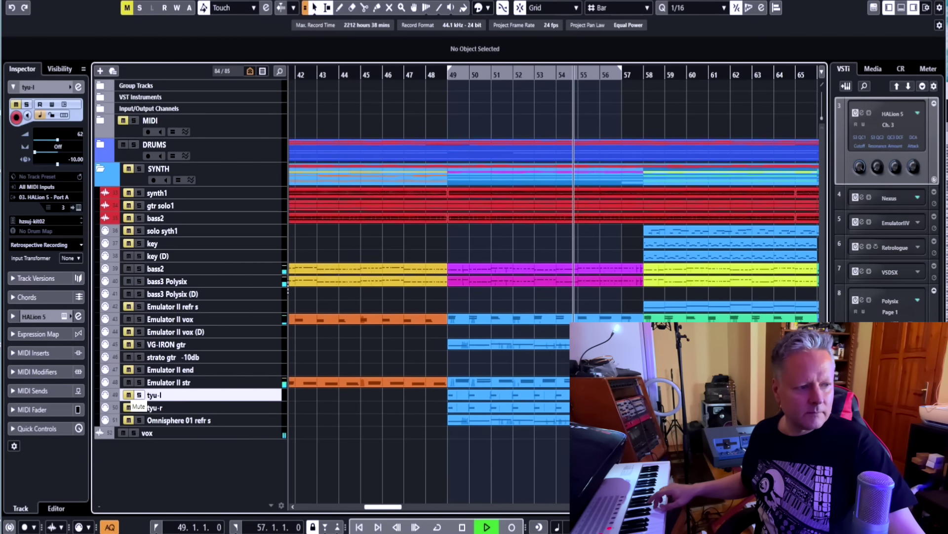
key(KP_Divide)
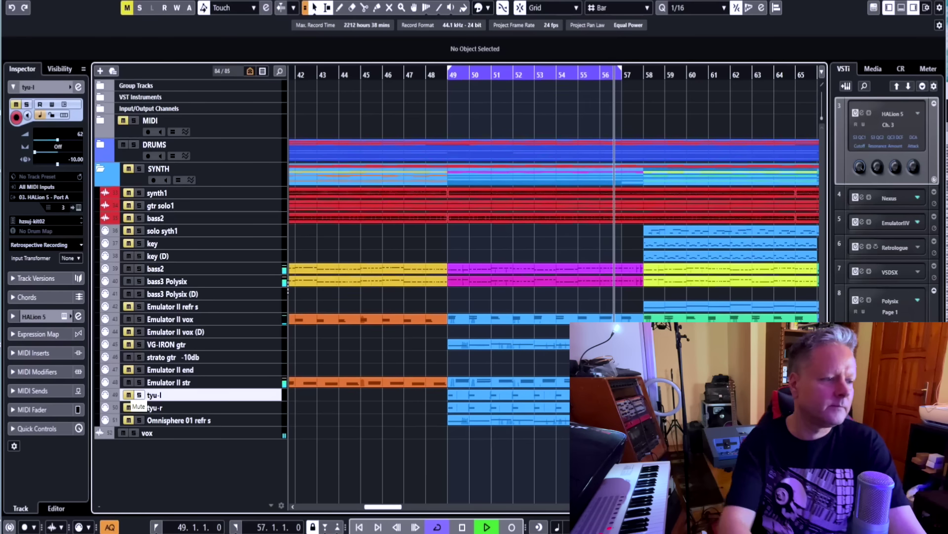
key(space)
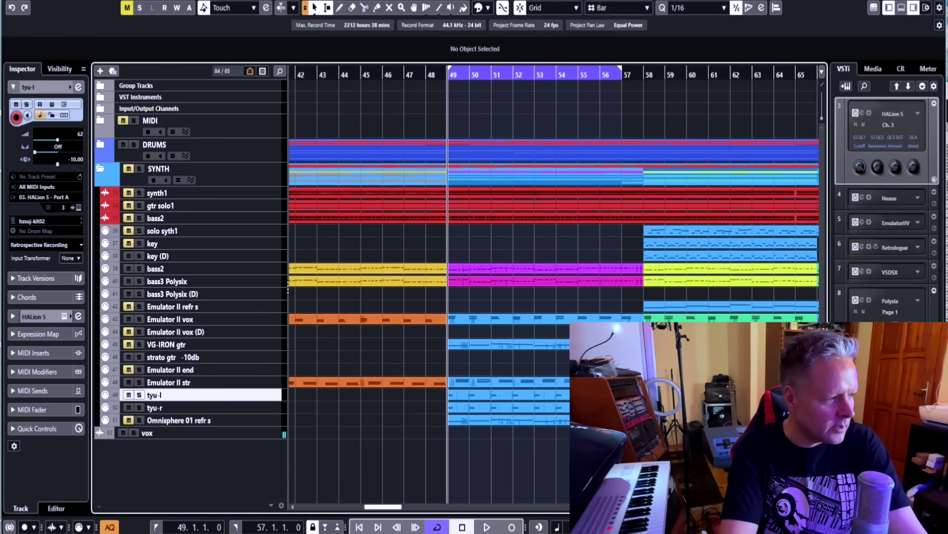
- Compare the inspector settings of the tyu-l and tyu-r tracks by switching between them
click(155, 407)
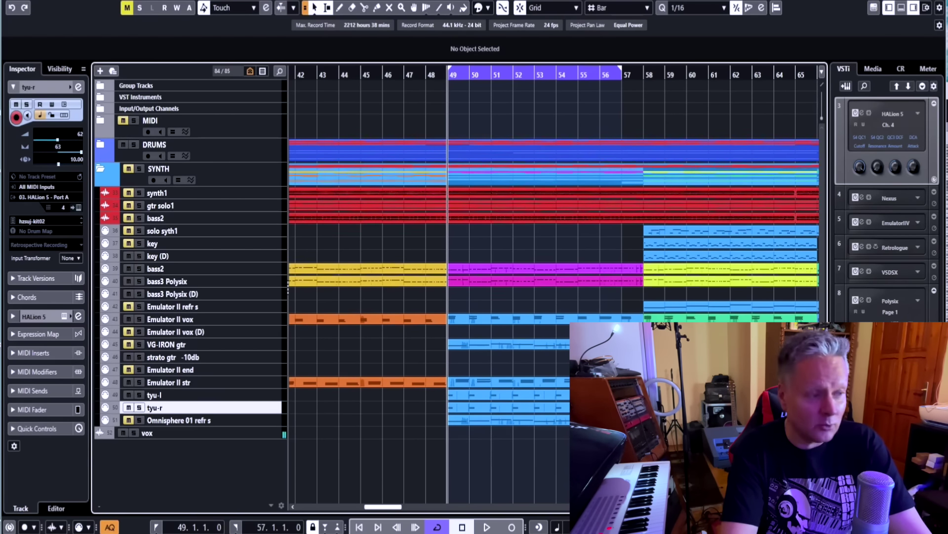
click(247, 395)
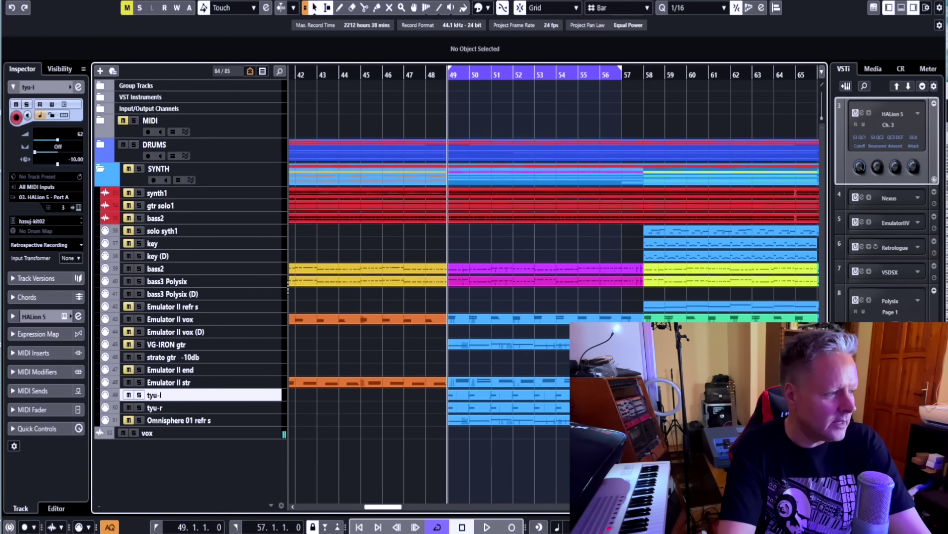
click(229, 407)
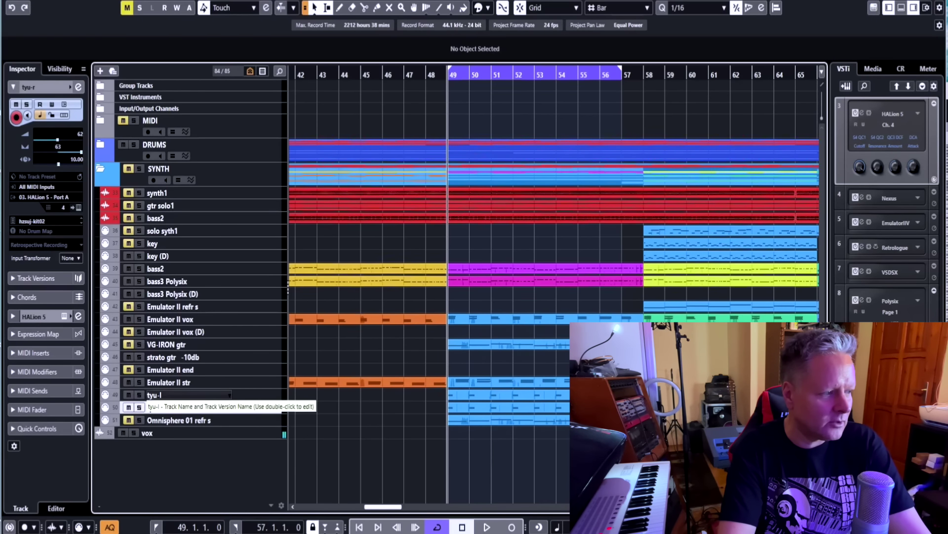
click(228, 394)
click(227, 407)
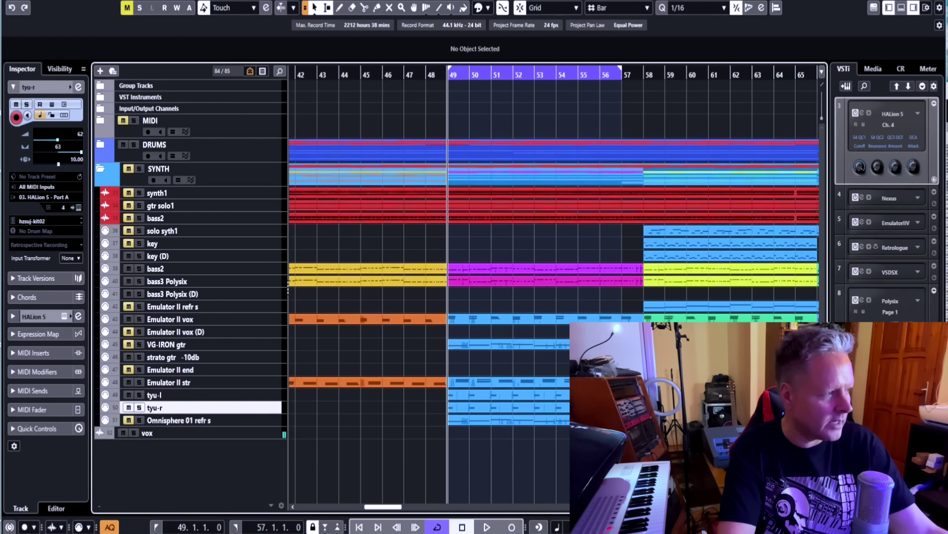
- Audition the tyu-l and tyu-r tracks in solo from bar 49 and finish with tyu-l selected
click(139, 395)
key(space)
key(space)
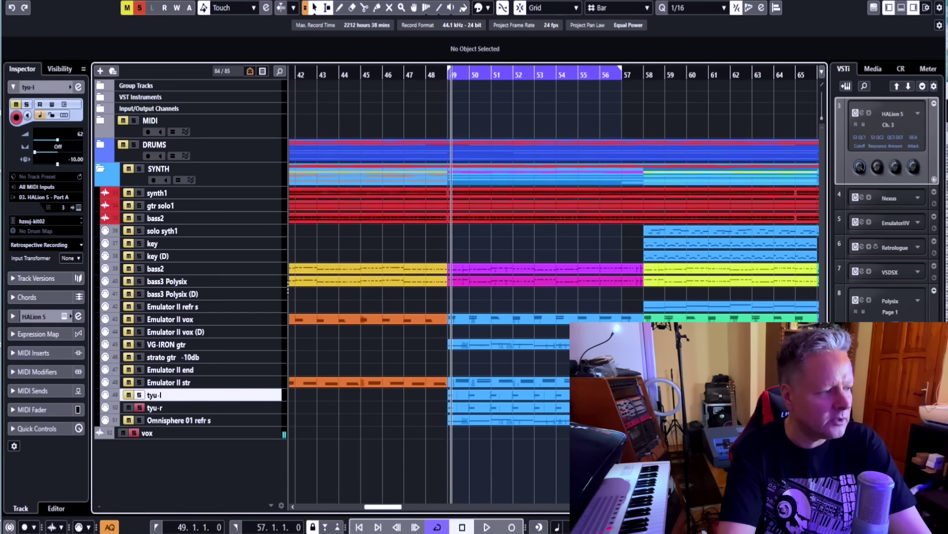
click(173, 408)
key(space)
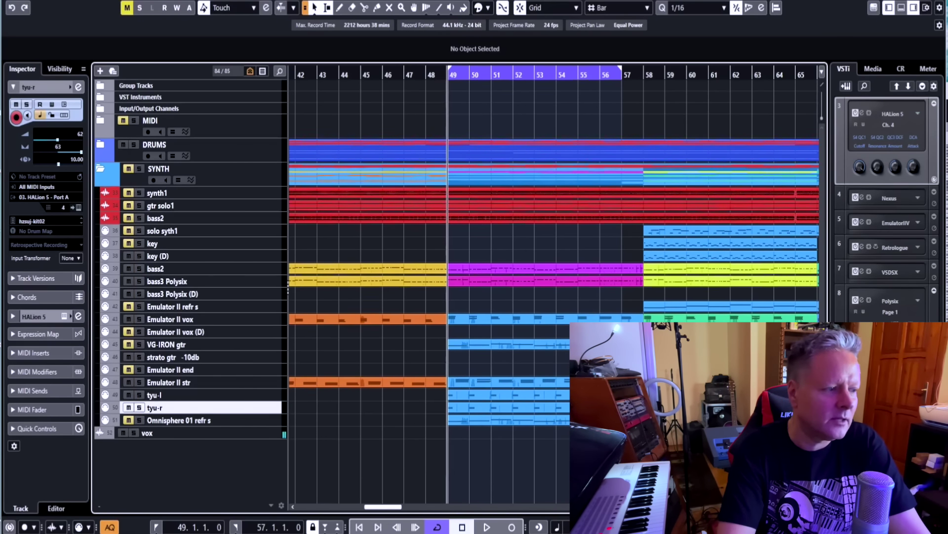
click(172, 395)
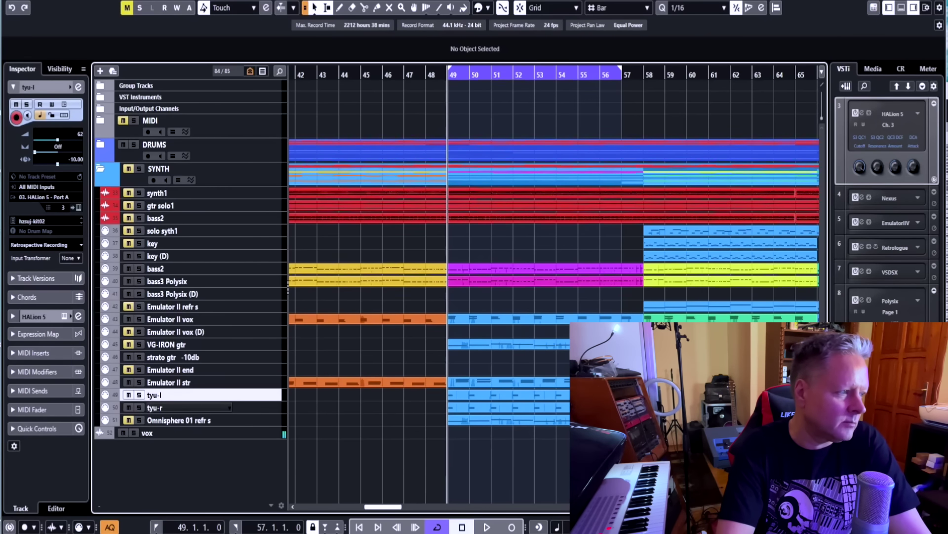
- Open the tracks' HALion 5 instrument, set the fine tuning of hzsuj-kit in slot 4 to 41 cent, and close it
click(77, 208)
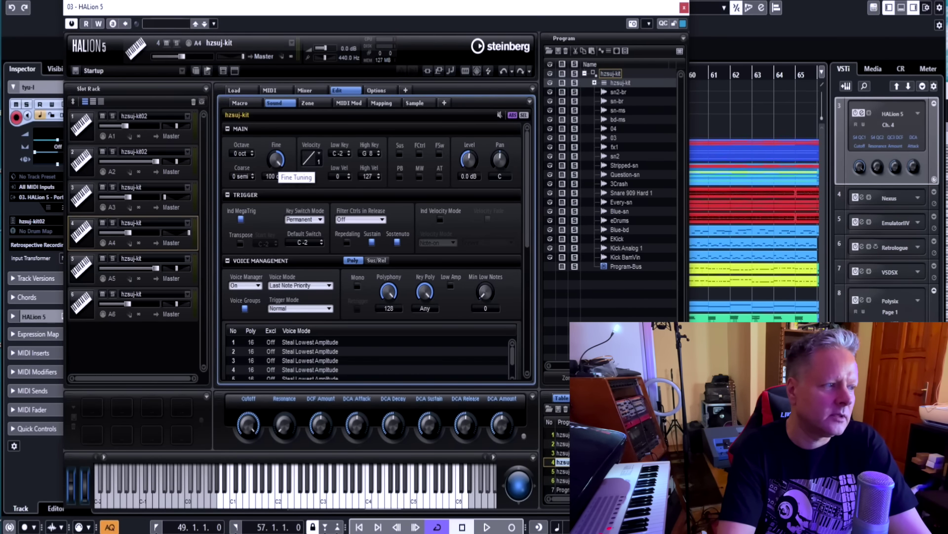
drag(274, 162, 273, 197)
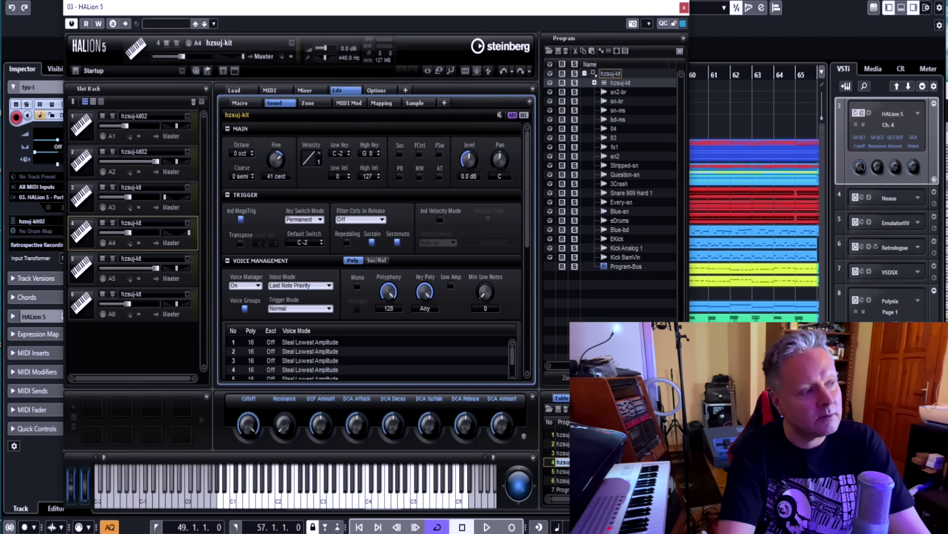
click(684, 7)
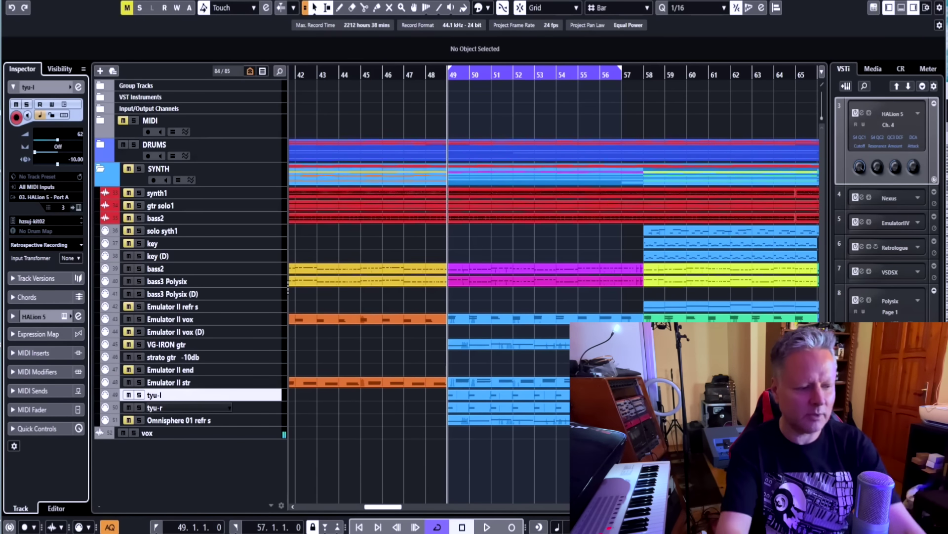
- Play the mix from bar 49, audition the tyu-l and tyu-r tracks together in solo, and clear both solos
key(space)
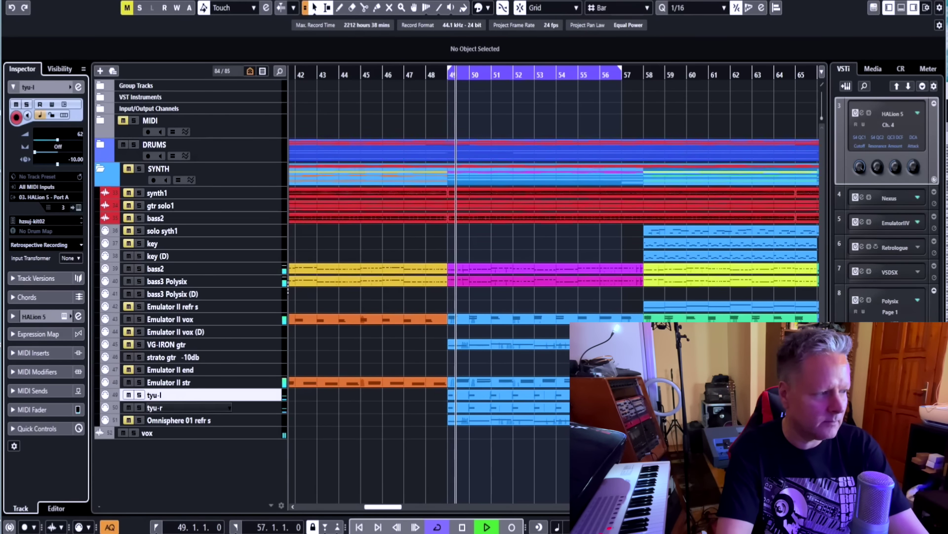
key(space)
click(139, 394)
click(140, 408)
key(KP_1)
key(space)
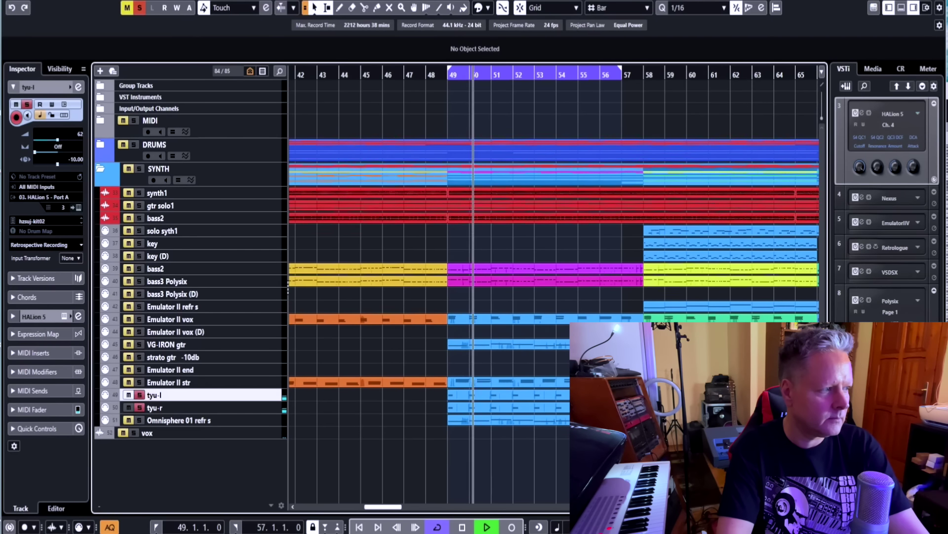
key(s)
key(space)
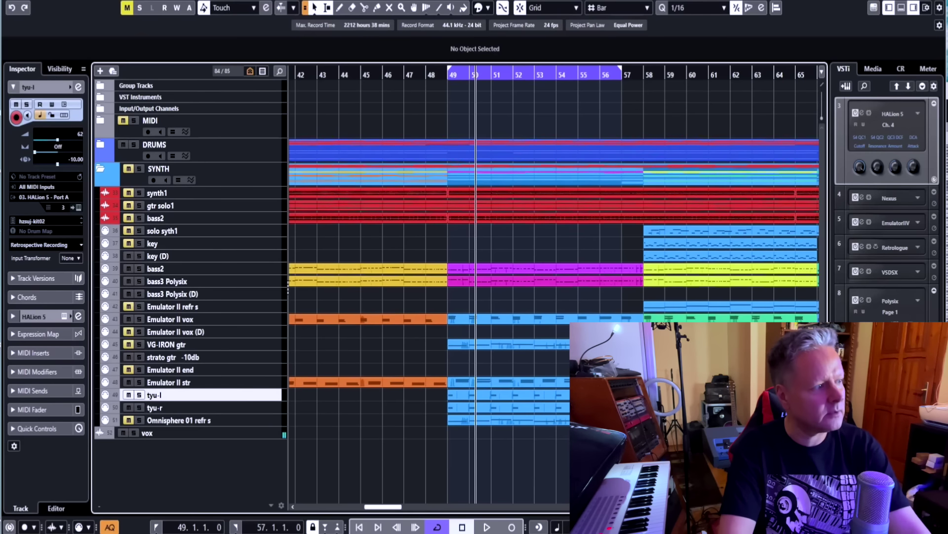
- Compare the inspector settings of tyu-r and tyu-l by switching between them, and play the mix from bar 49
click(181, 408)
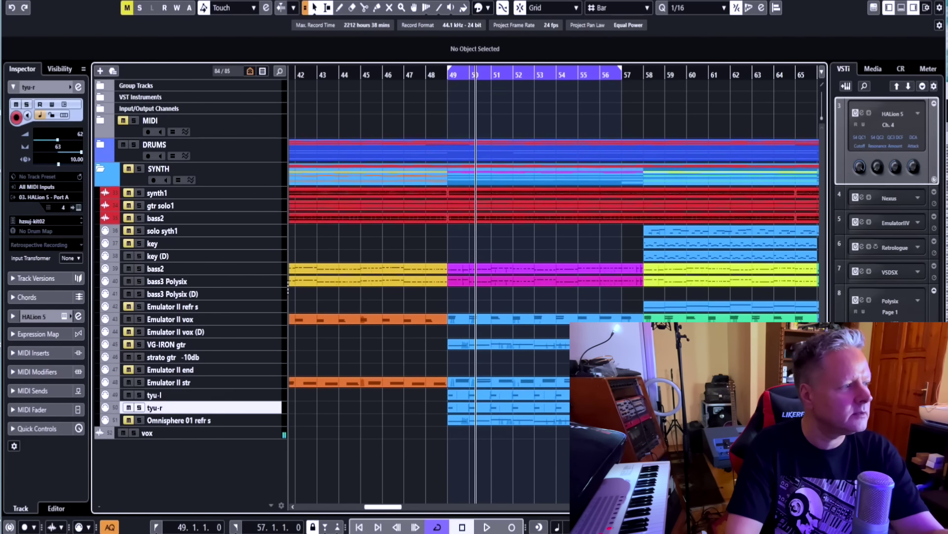
key(Up)
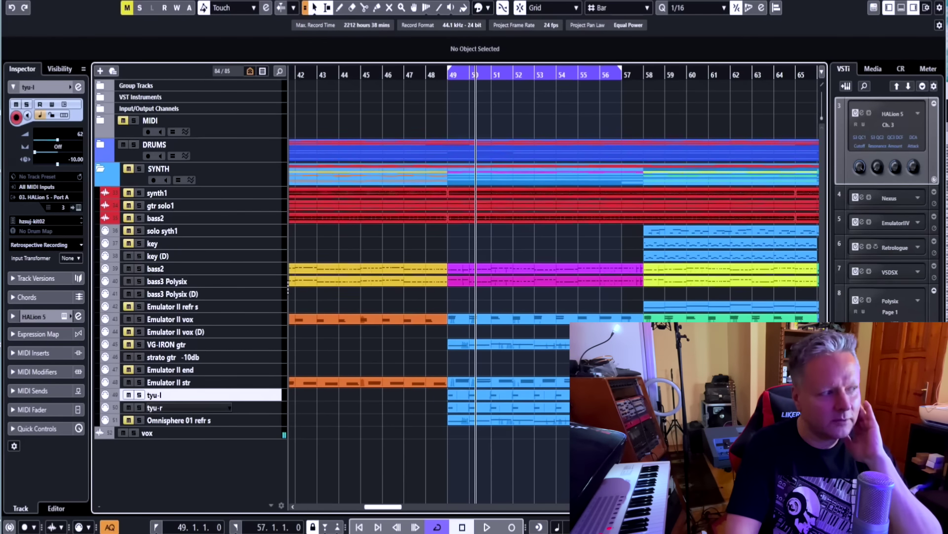
key(Down)
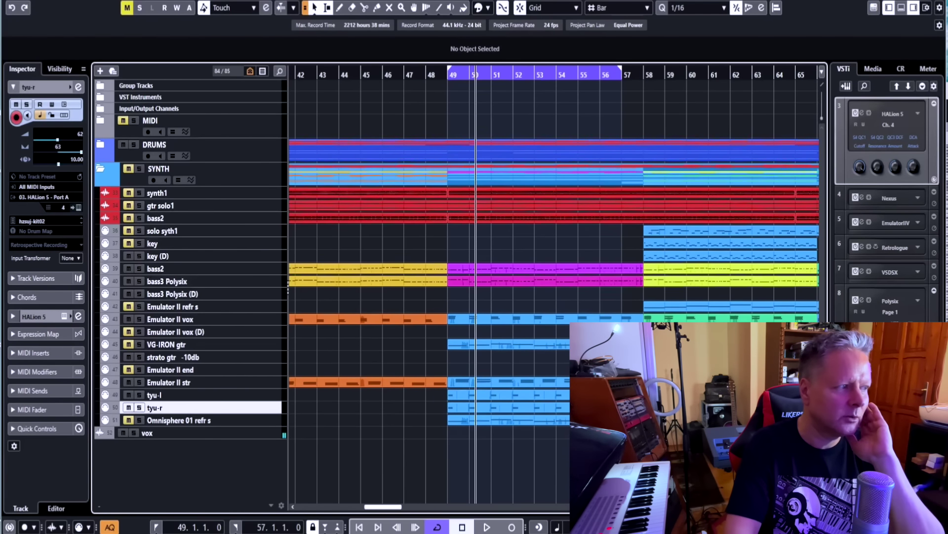
key(KP_2)
key(KP_1)
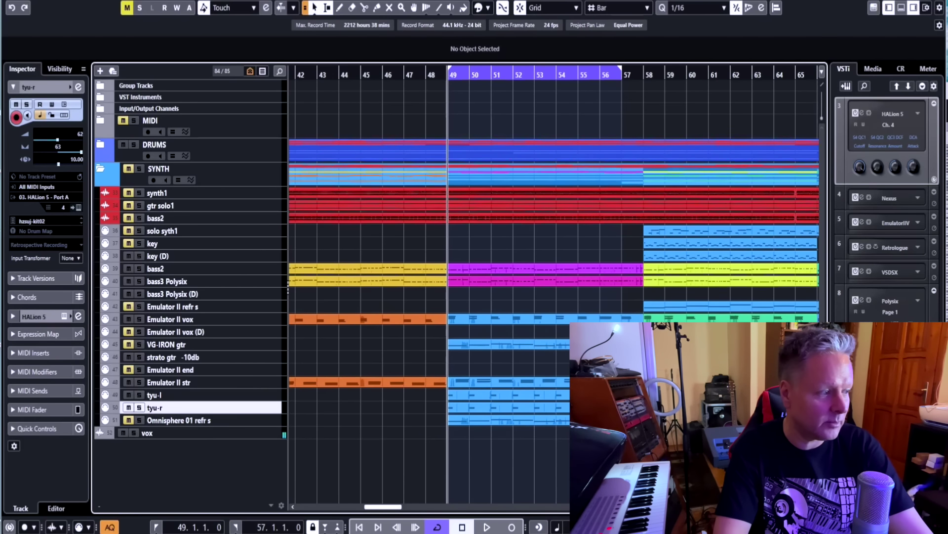
key(space)
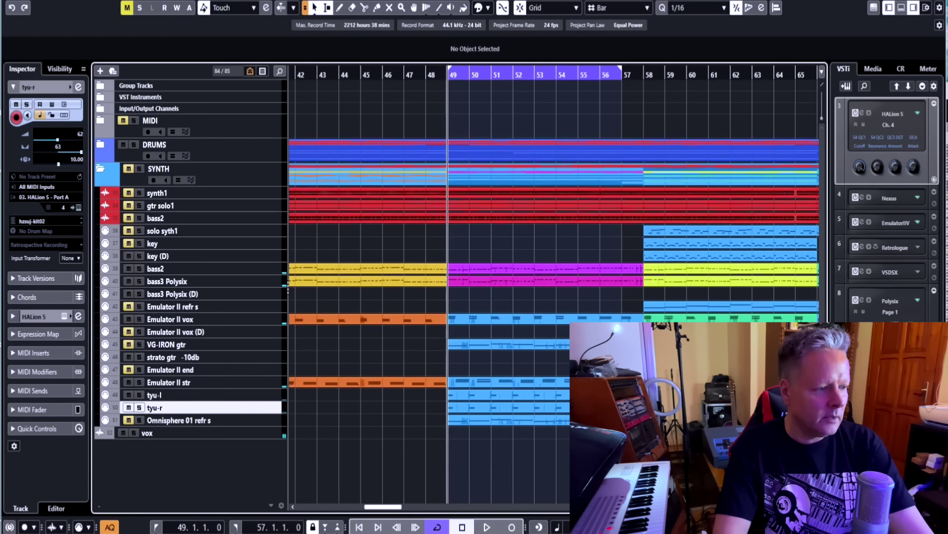
- Duplicate the Omnisphere 01 refr s track and delete the parts from the copy
click(189, 421)
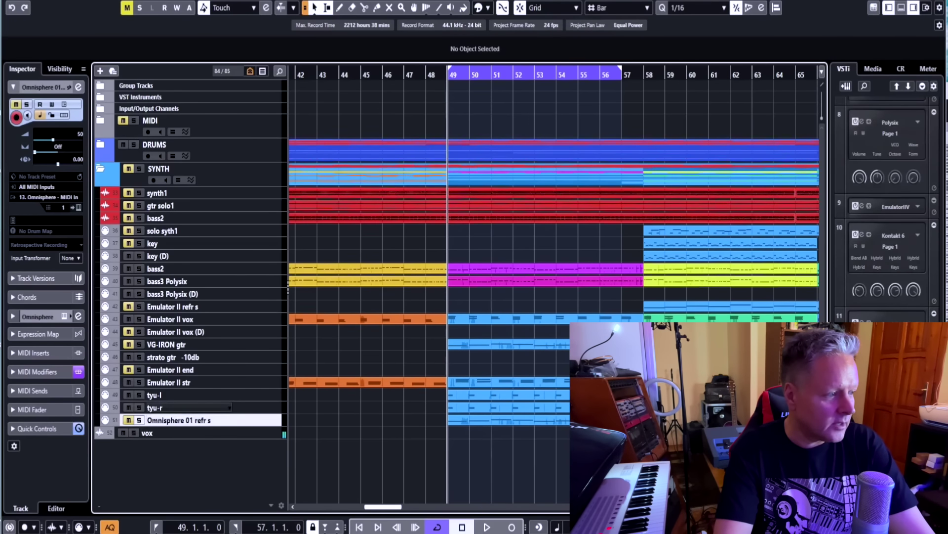
key(ctrl+d)
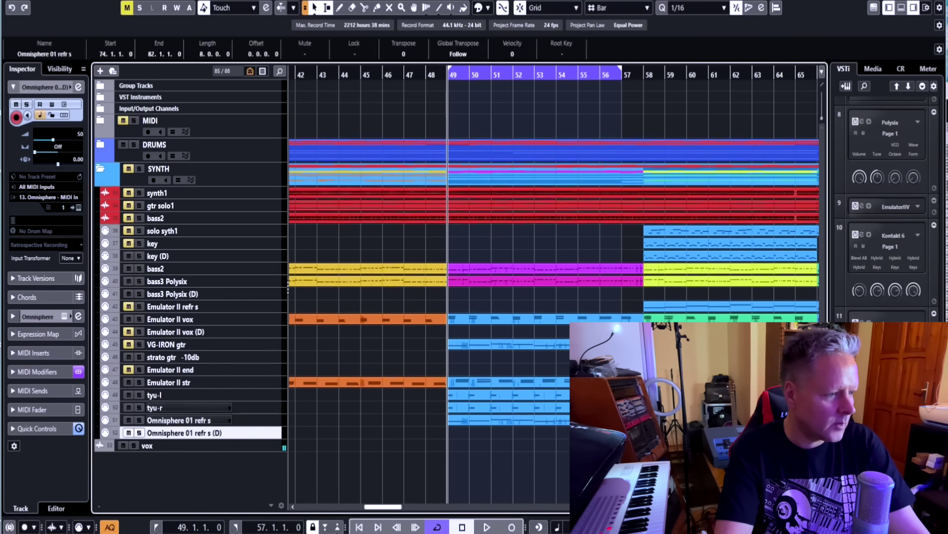
key(Delete)
- Review the notes of the original Omnisphere 01 refr s part, close the editor and return to bar 49
key(space)
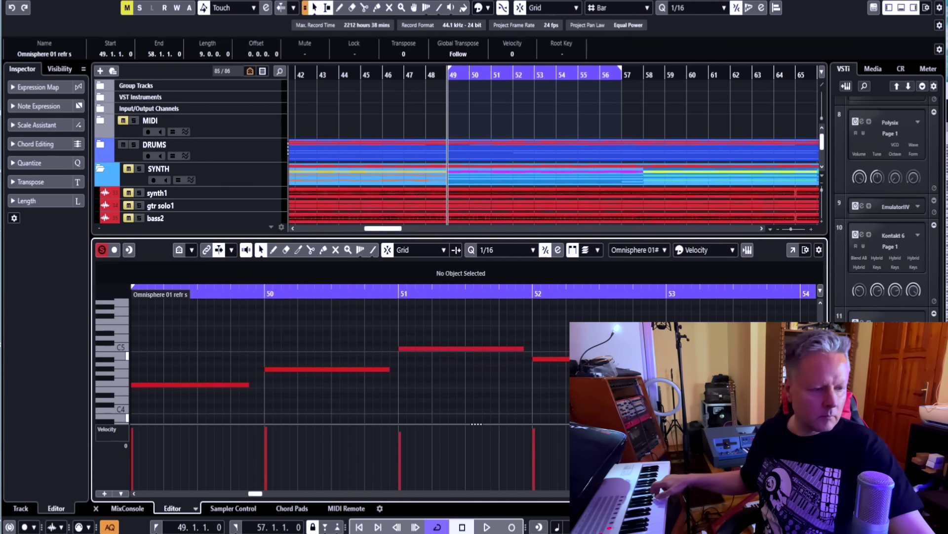
key(Return)
key(KP_2)
key(KP_1)
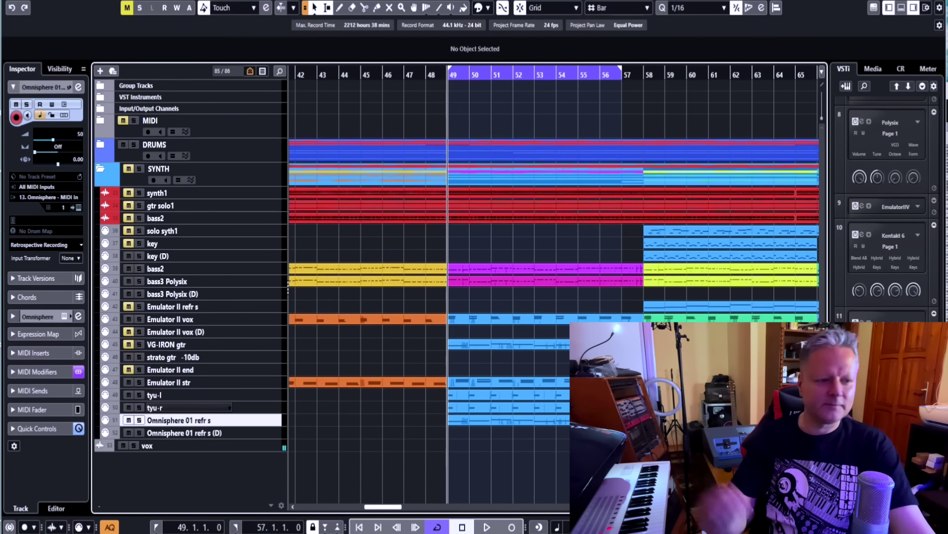
key(KP_2)
key(KP_1)
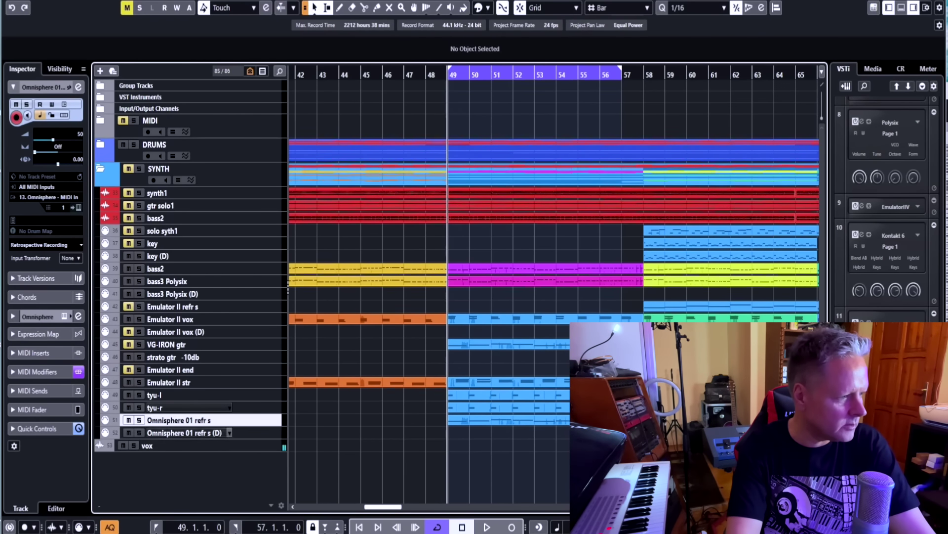
- Record the melody from bar 49 to bar 58 on the Omnisphere 01 refr s (D) track
key(Down)
key(KP_Multiply)
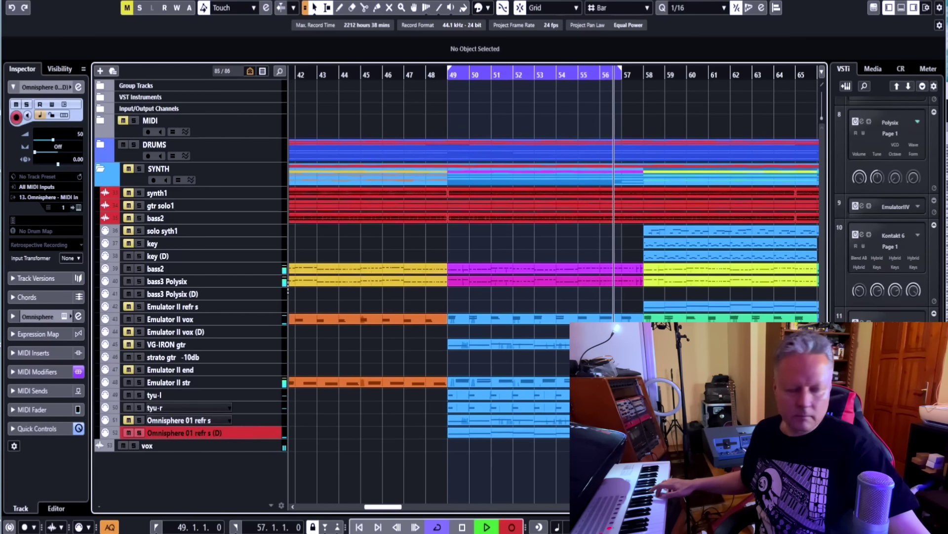
key(space)
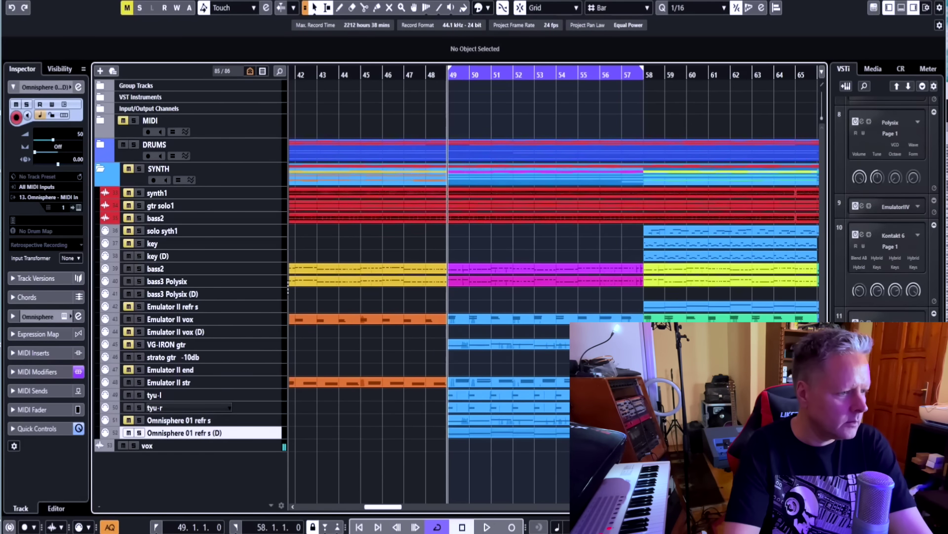
- Open the recorded Omnisphere part's notes, zoom out to follow them during playback, then close the editor and return to bar 49
double_click(483, 433)
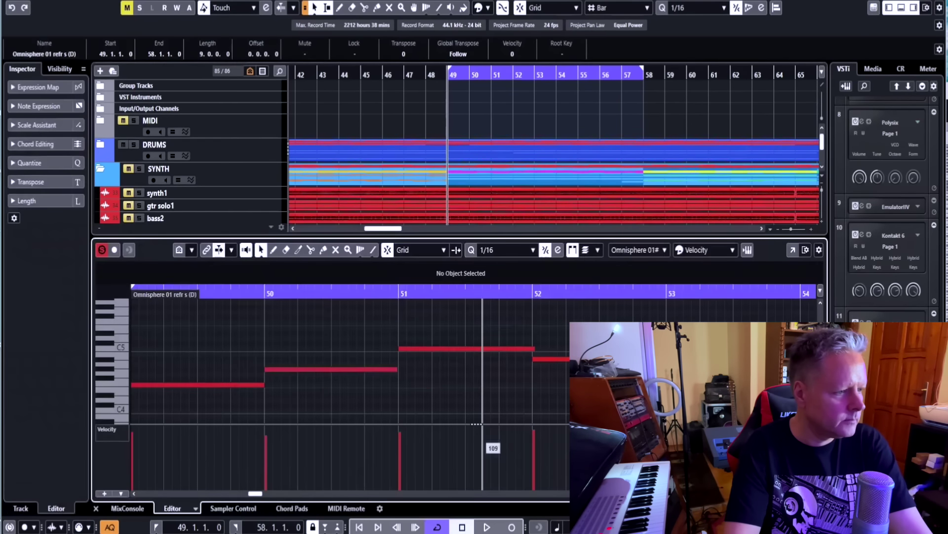
key(space)
key(g)
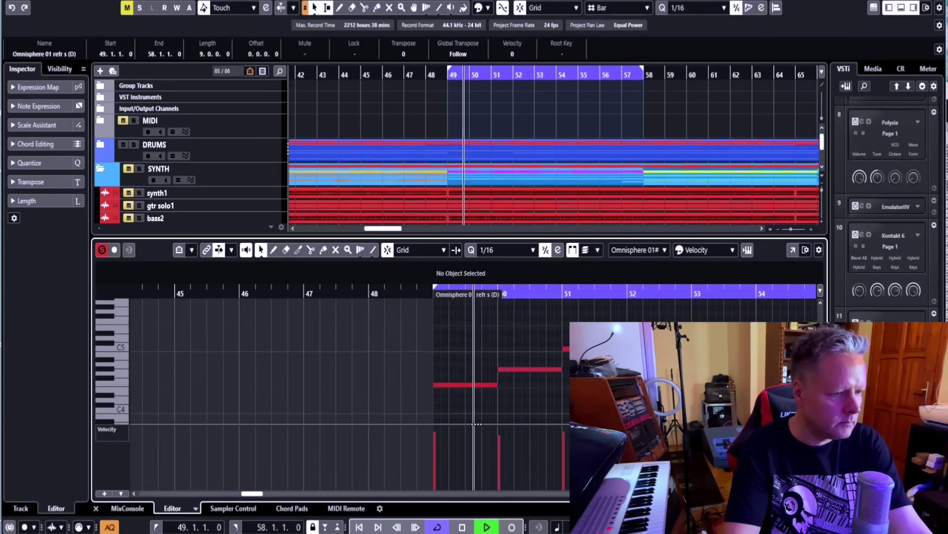
key(g)
scroll(350, 360, right, 4)
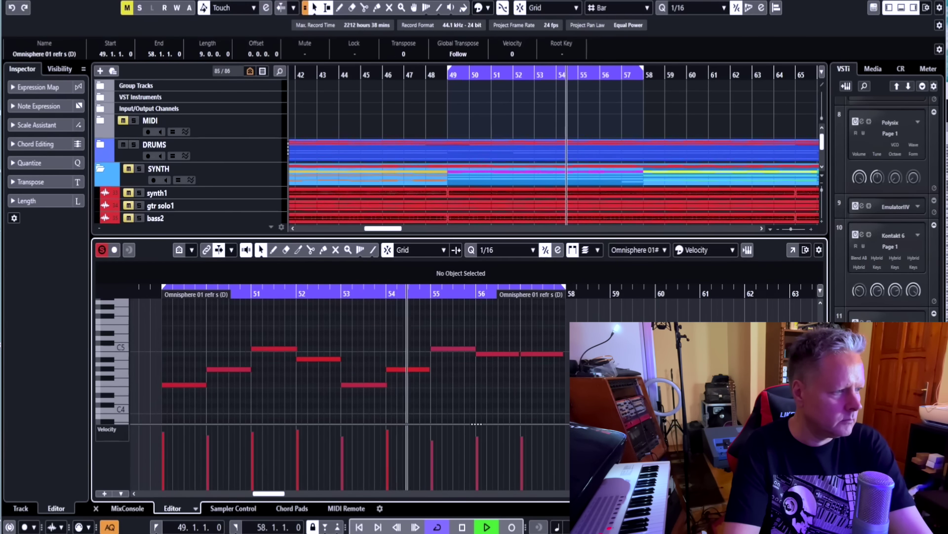
key(space)
click(96, 508)
click(370, 410)
key(KP_1)
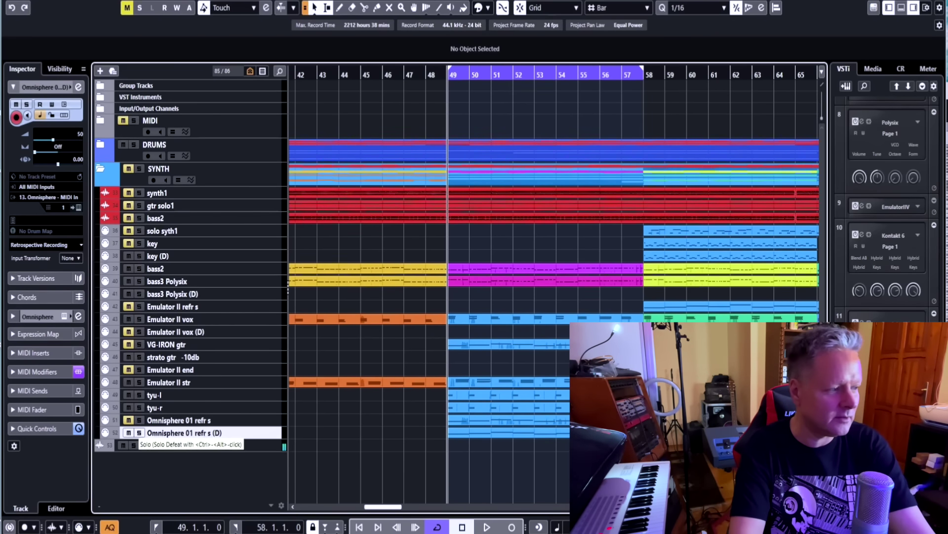
- Audition Omnisphere 01 refr s (D) in solo together with tyu-l and tyu-r from bar 49, and clear all solos
click(139, 433)
key(space)
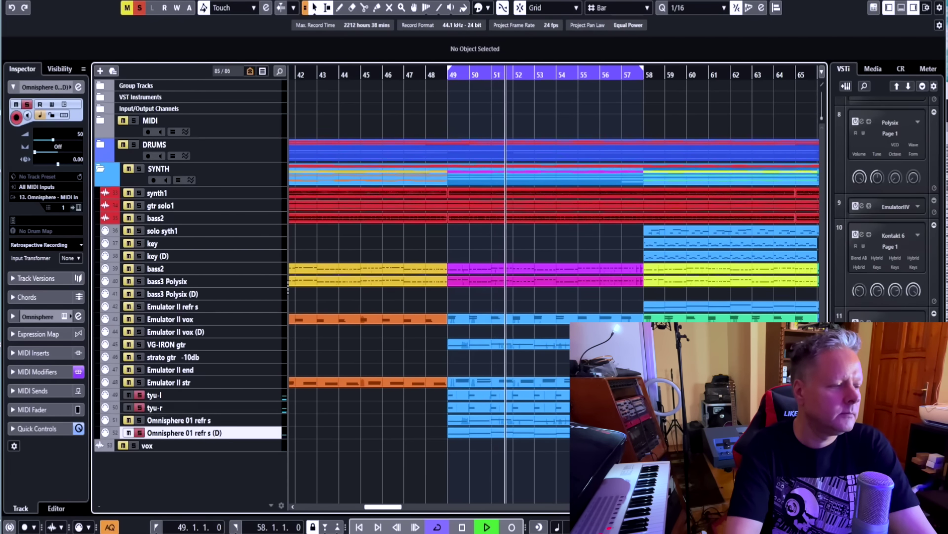
scroll(553, 287, right, 2)
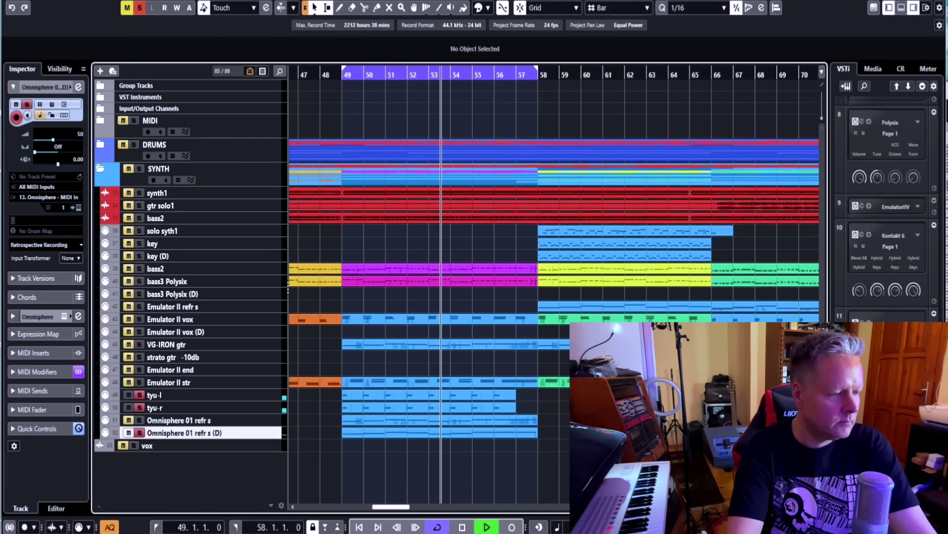
scroll(553, 287, right, 3)
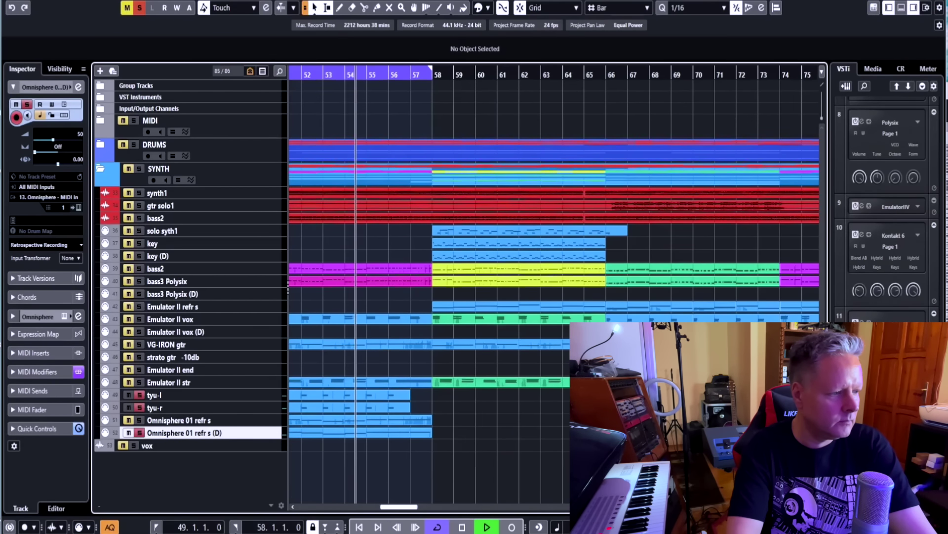
scroll(554, 286, left, 3)
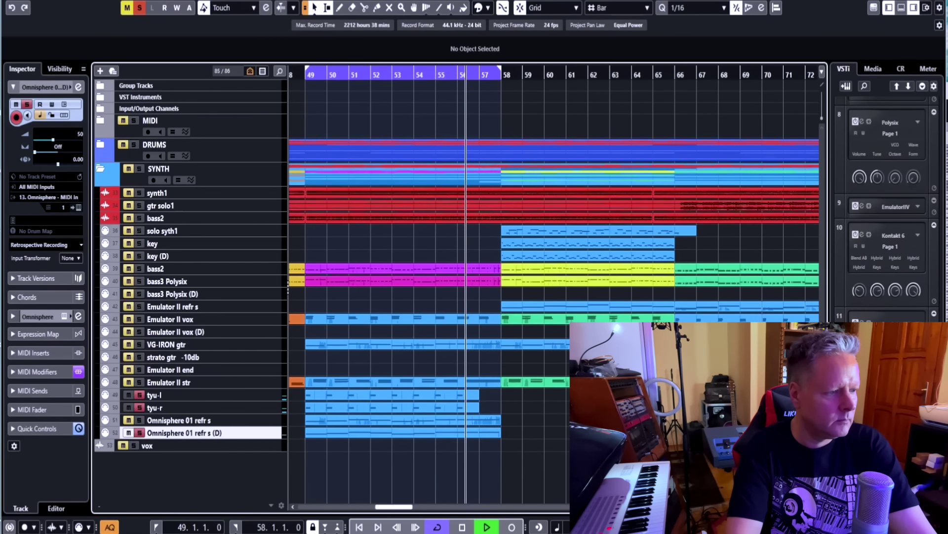
key(space)
click(139, 8)
- Play the full mix from bar 49, adjust the tyu-l track's volume, and set tyu-r's volume to 60
key(KP_2)
key(KP_1)
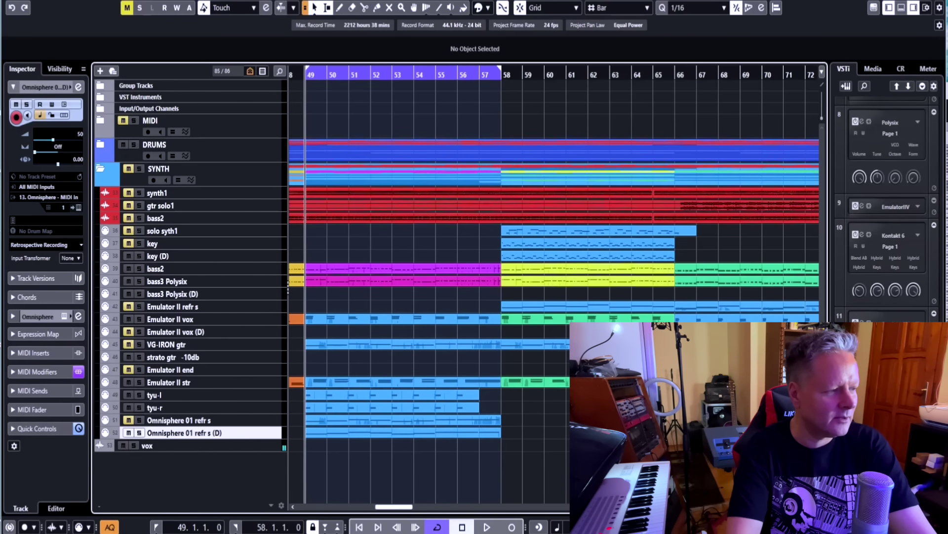
key(space)
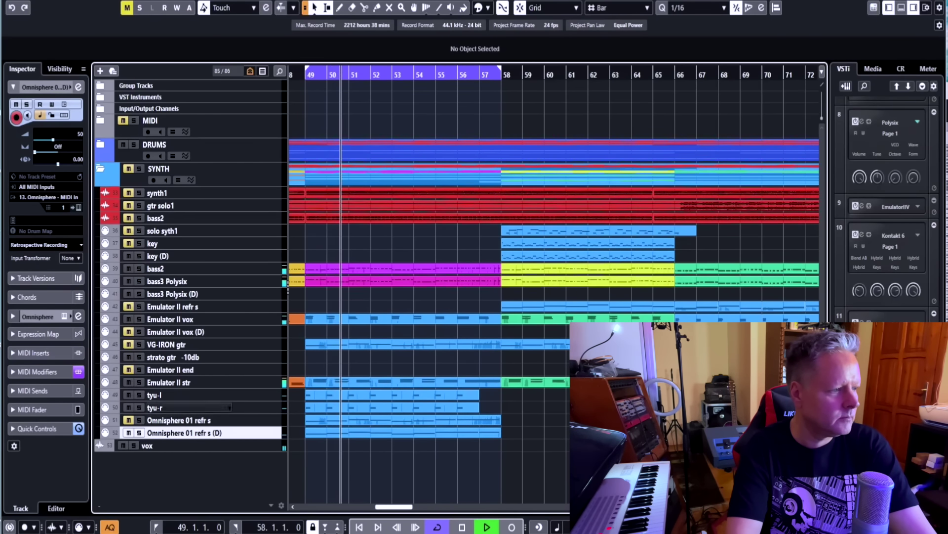
click(155, 395)
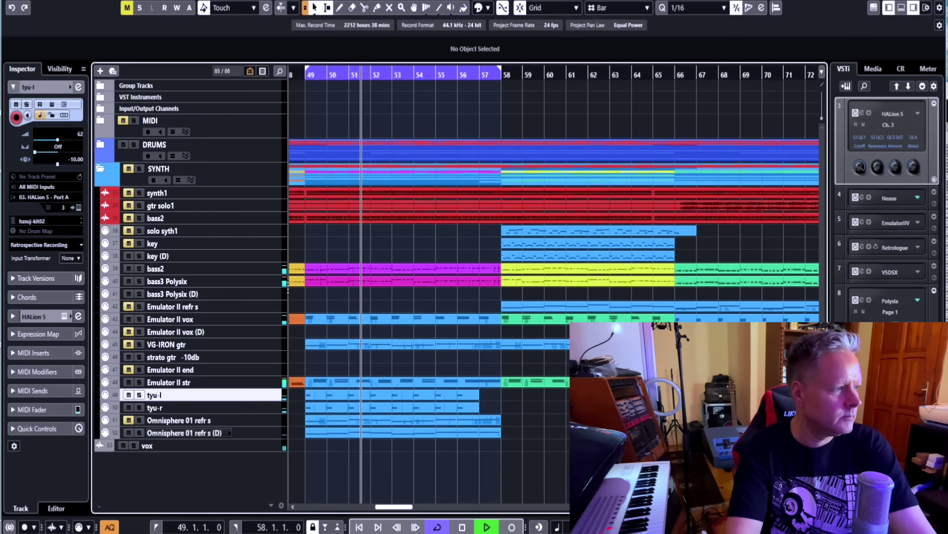
click(78, 134)
right_click(224, 407)
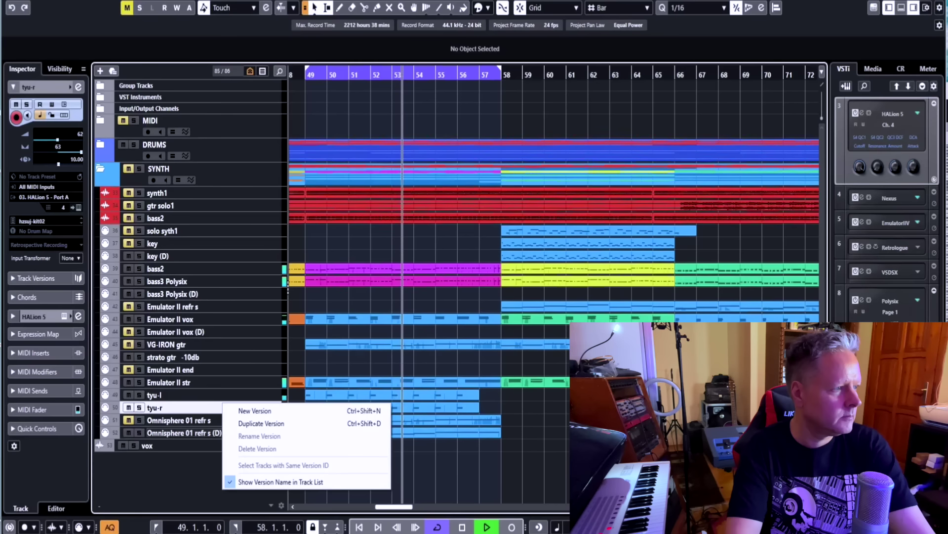
key(Escape)
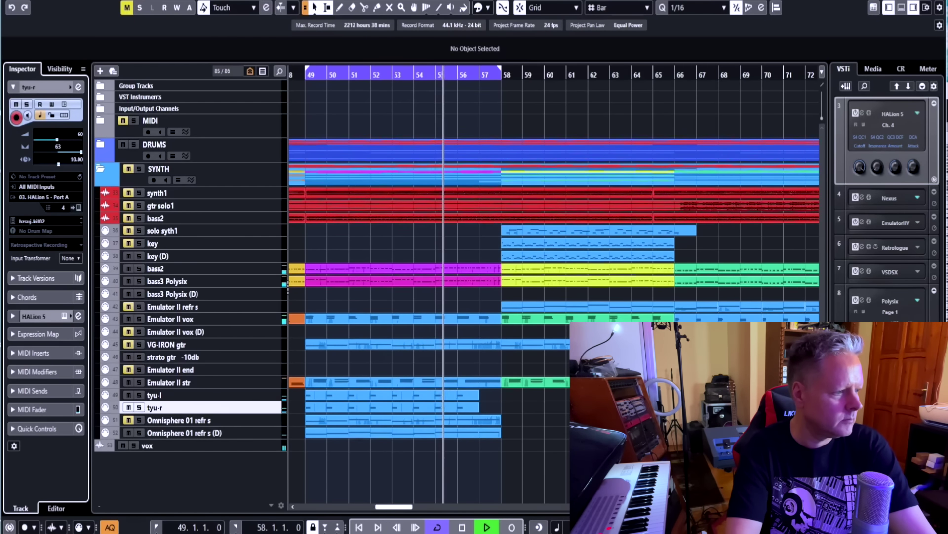
- Select the Omnisphere 01 refr s (D) track, stop playback, and set the locators to bars 58 to 66
click(231, 432)
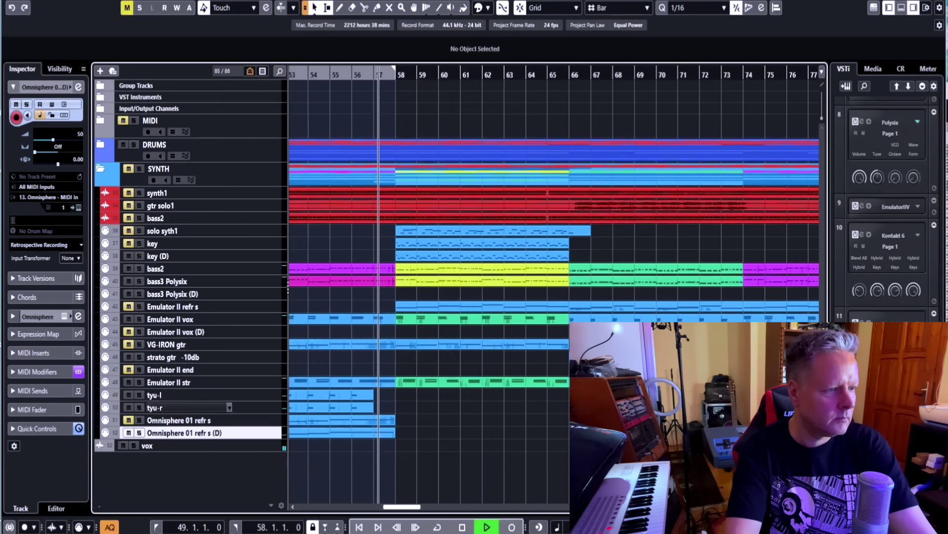
key(space)
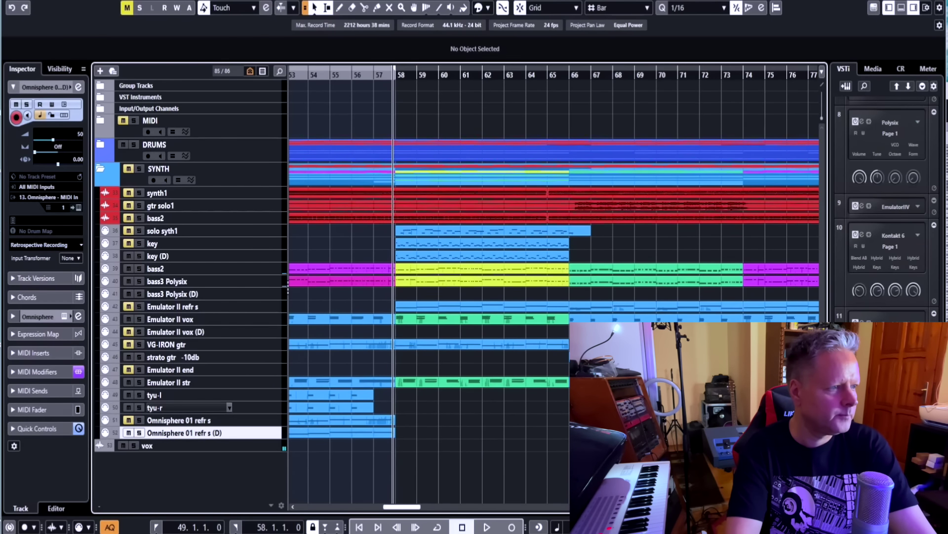
key(KP_1)
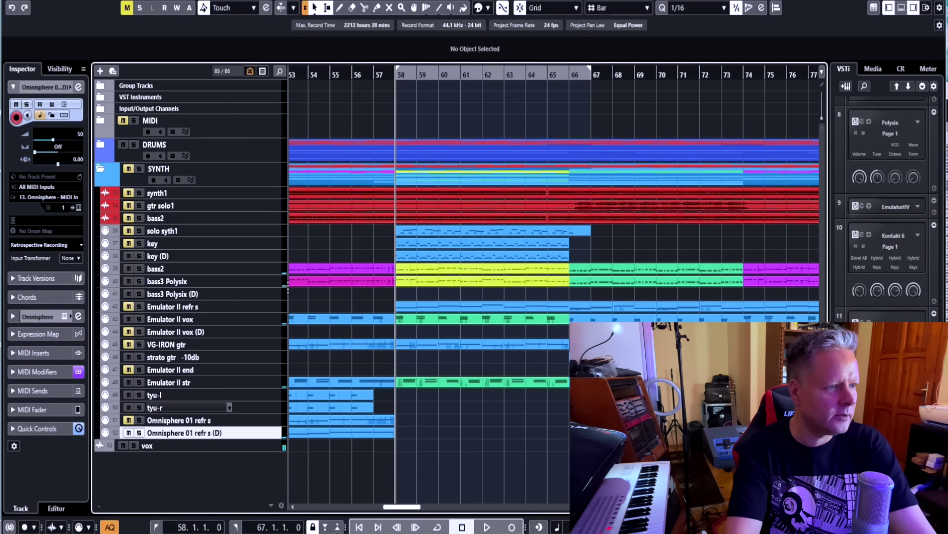
drag(589, 69, 569, 69)
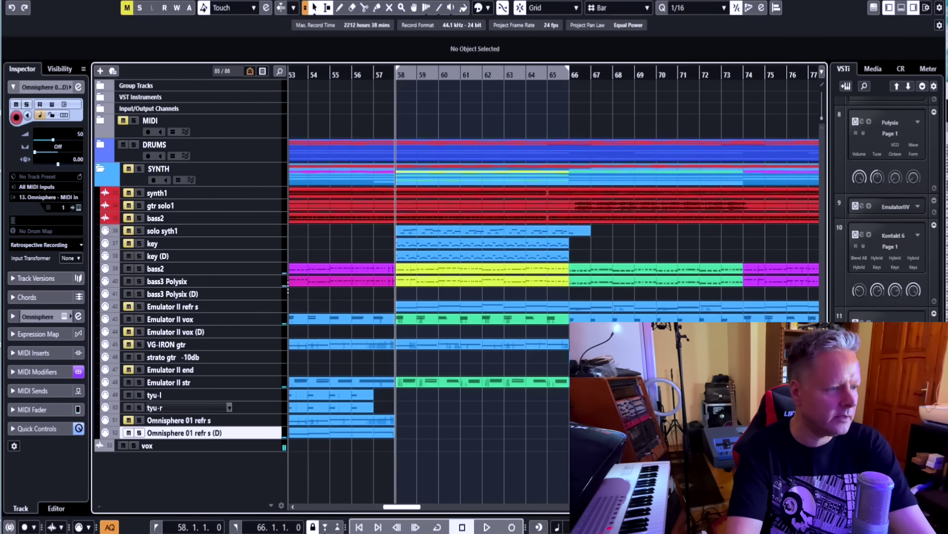
scroll(430, 286, left, 3)
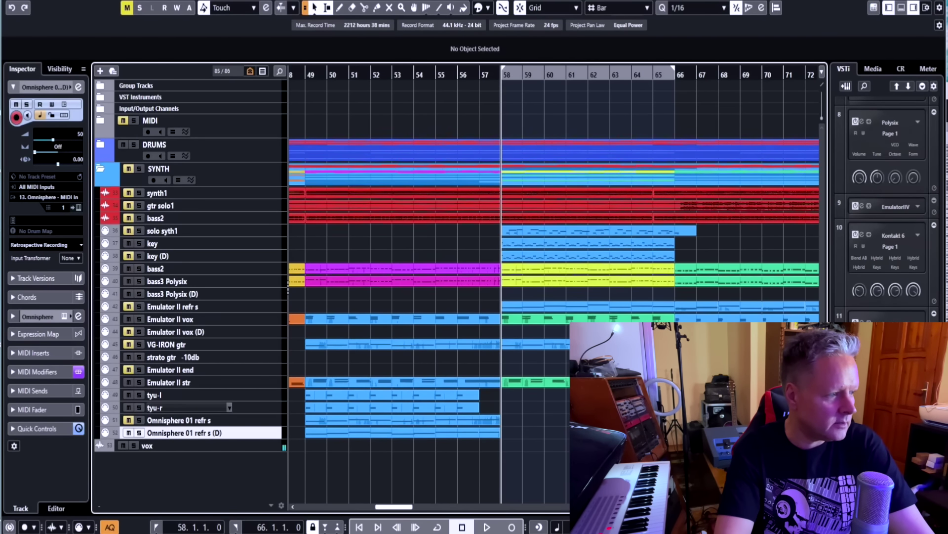
- Unmute the solo syth1 track, add an empty duplicate of it, and close the note editor during playback
click(128, 230)
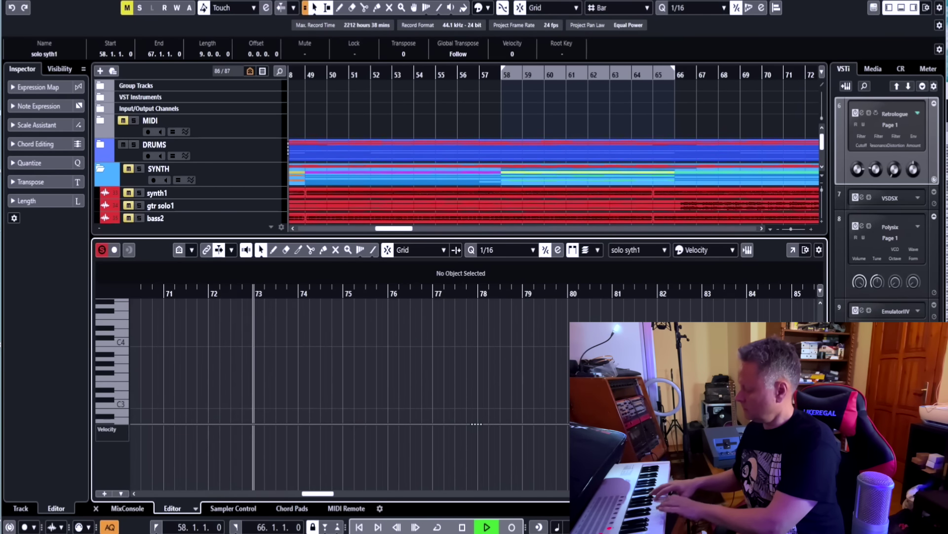
key(Return)
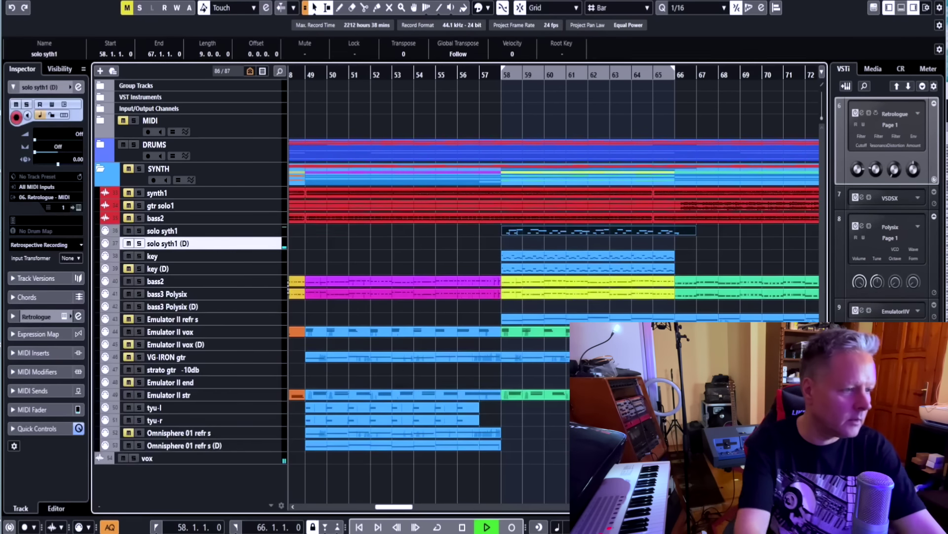
- Stop playback, return to bar 58, and record a replayed synth part on the solo syth1 (D) track up to bar 67
key(space)
key(KP_2)
key(KP_1)
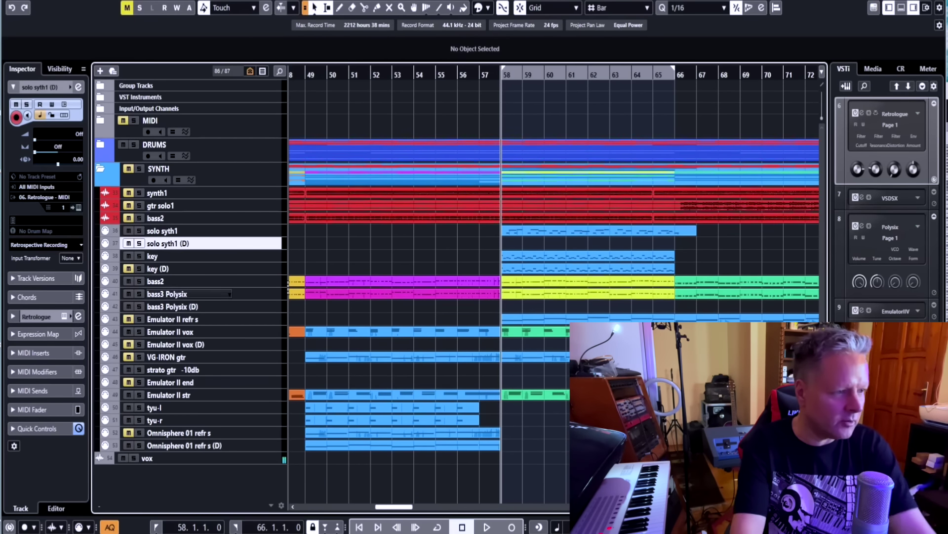
key(KP_Multiply)
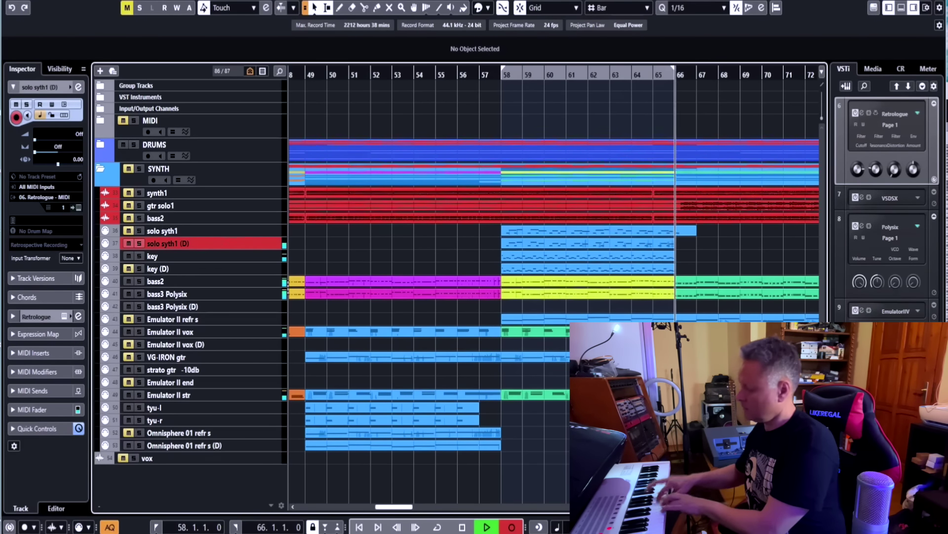
key(space)
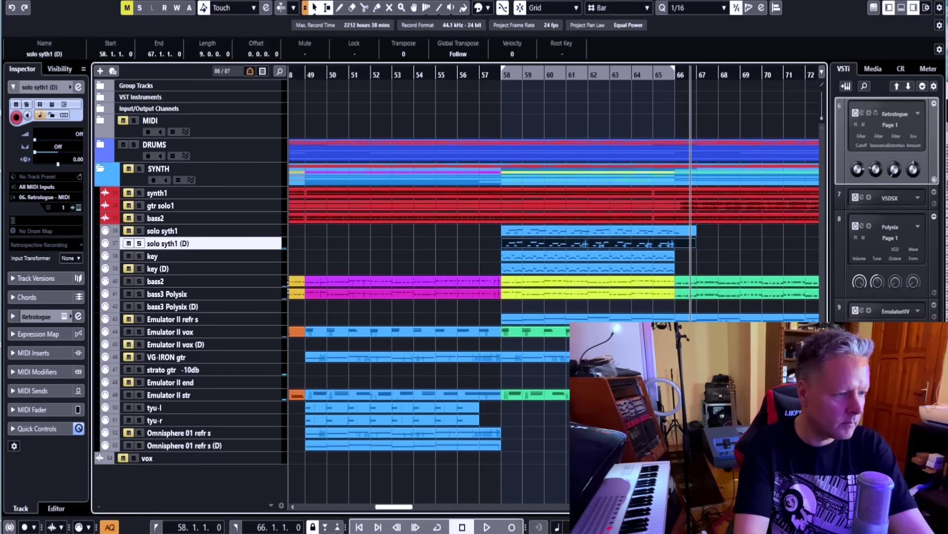
- Play the new solo syth1 (D) recording from bar 58 and open it in the note editor with the Aftertouch lane shown
key(KP_1)
key(space)
double_click(529, 243)
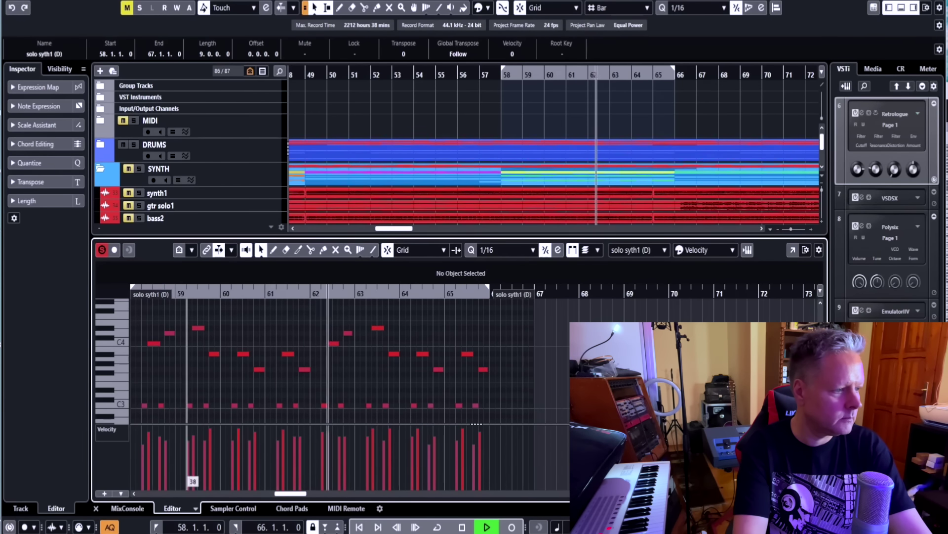
click(109, 428)
click(124, 197)
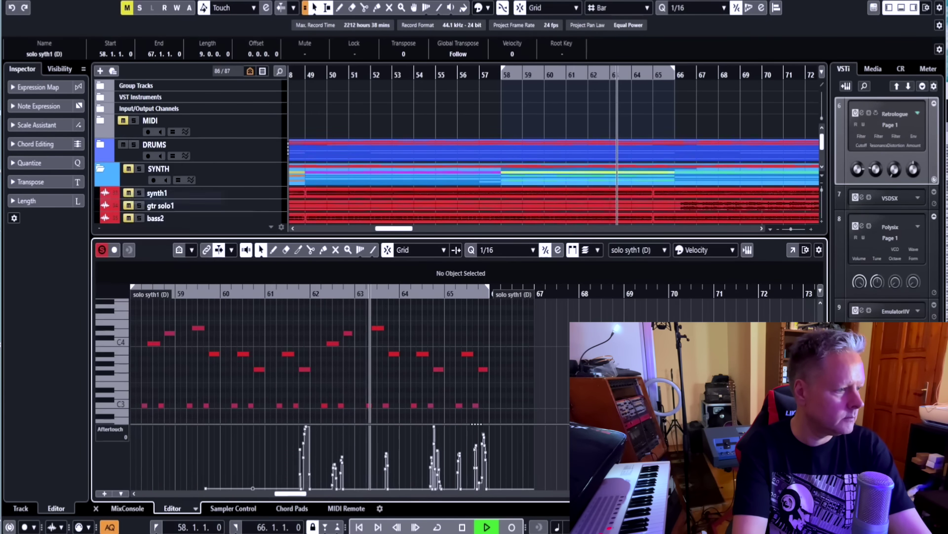
- Flatten the recording's aftertouch curve near zero from about bar 61 onward, switch the lane back to Velocity, and close the editor
right_click(291, 464)
click(306, 468)
drag(275, 488, 534, 489)
key(1)
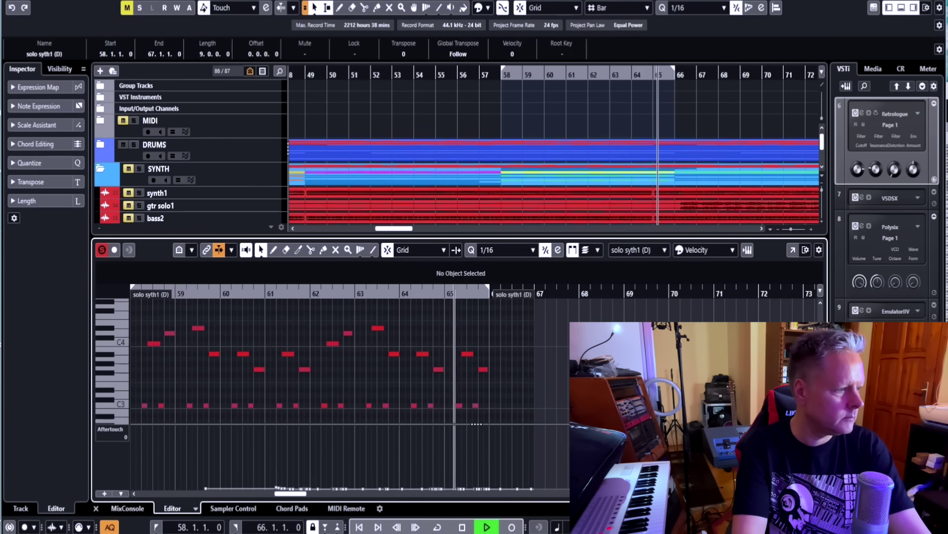
click(110, 428)
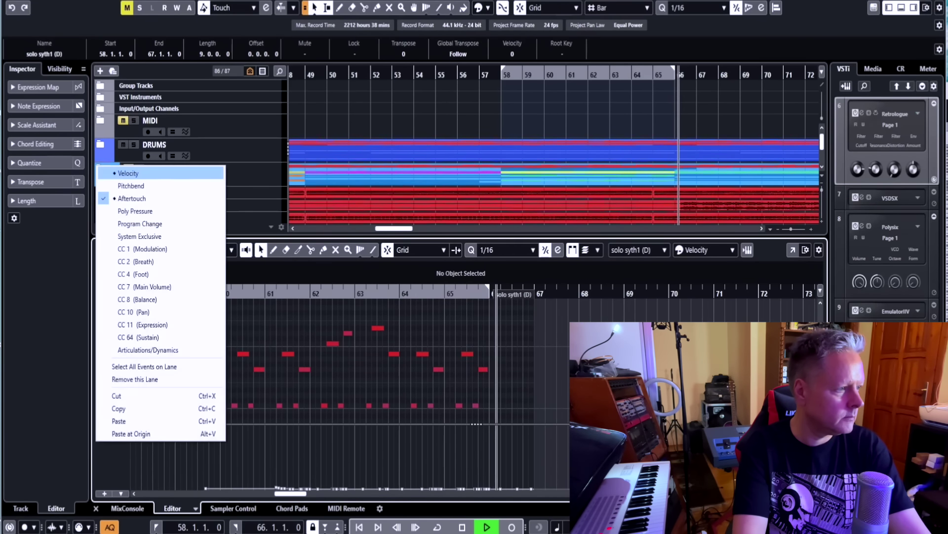
click(129, 173)
key(space)
key(Return)
- Set the locators to bars 66 to 74 and play the section from bar 66
click(613, 307)
key(KP_1)
key(space)
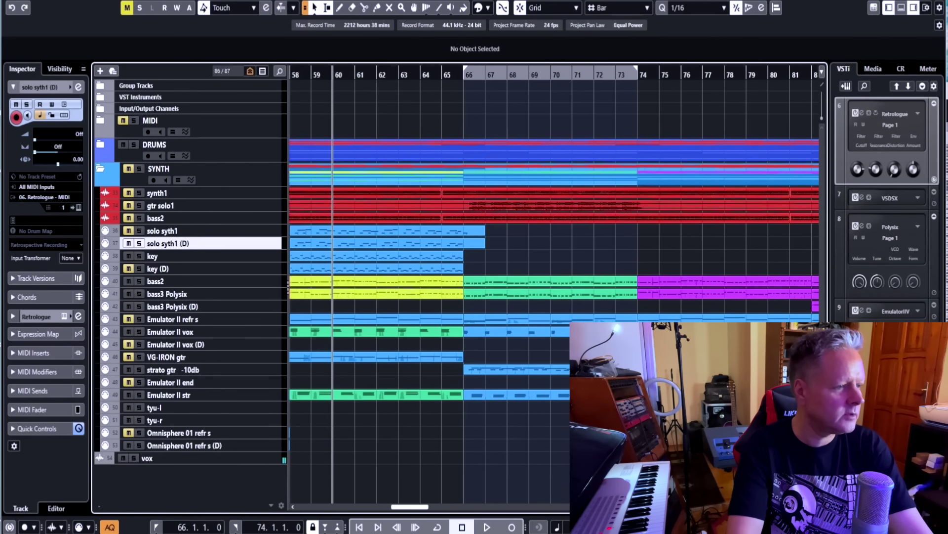
key(KP_1)
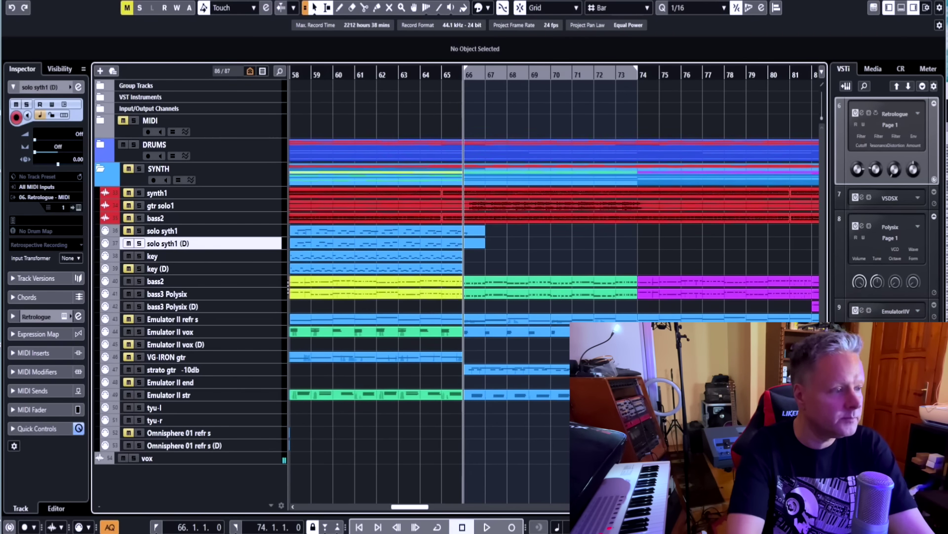
key(space)
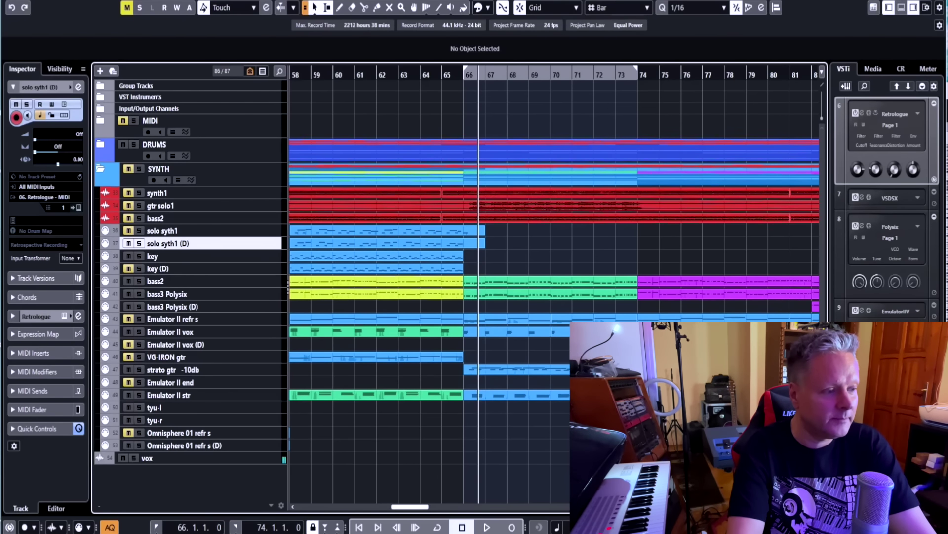
key(KP_1)
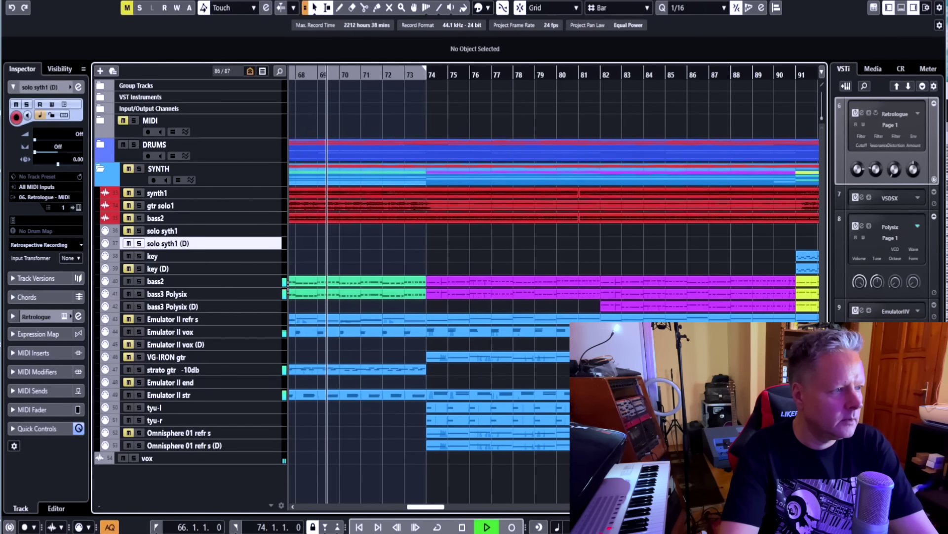
key(space)
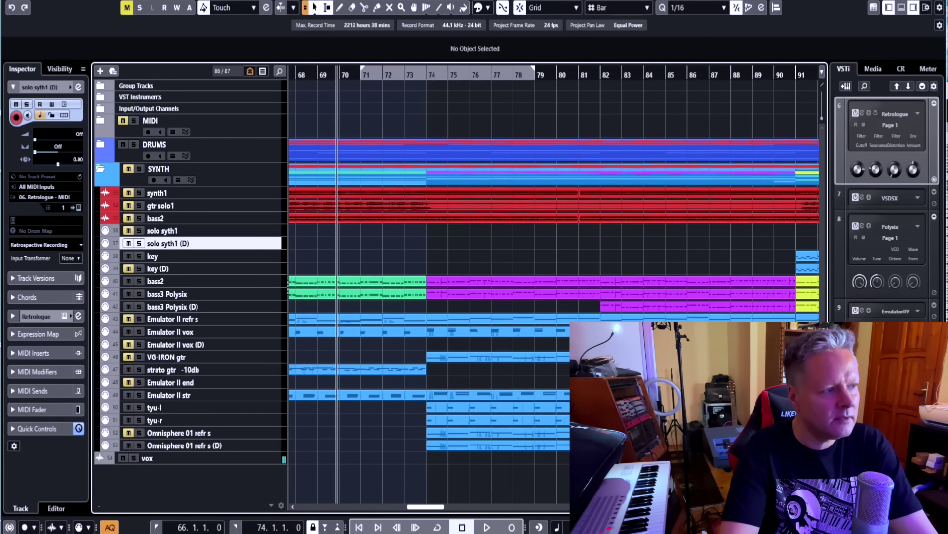
- Move the locators to bars 74 to 82 and play the section from bar 74
key(KP_2)
key(KP_1)
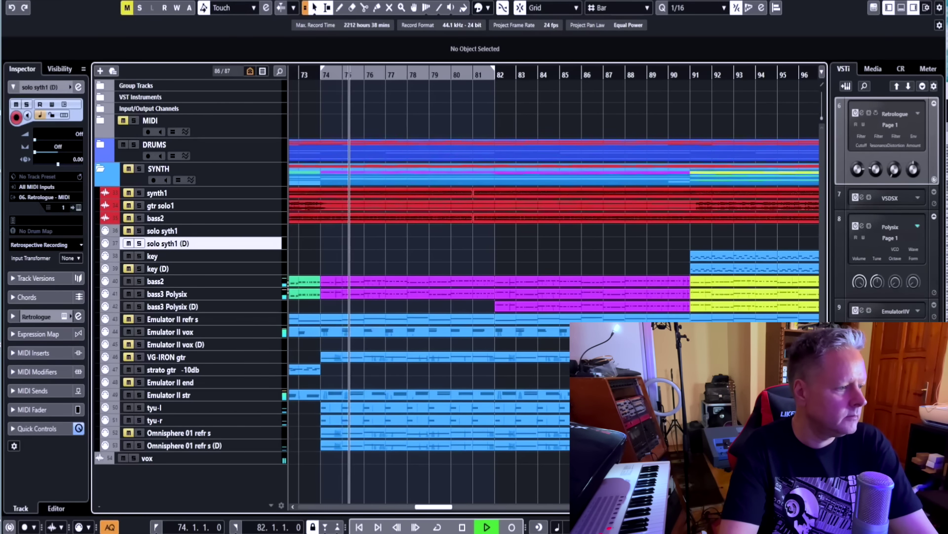
click(293, 506)
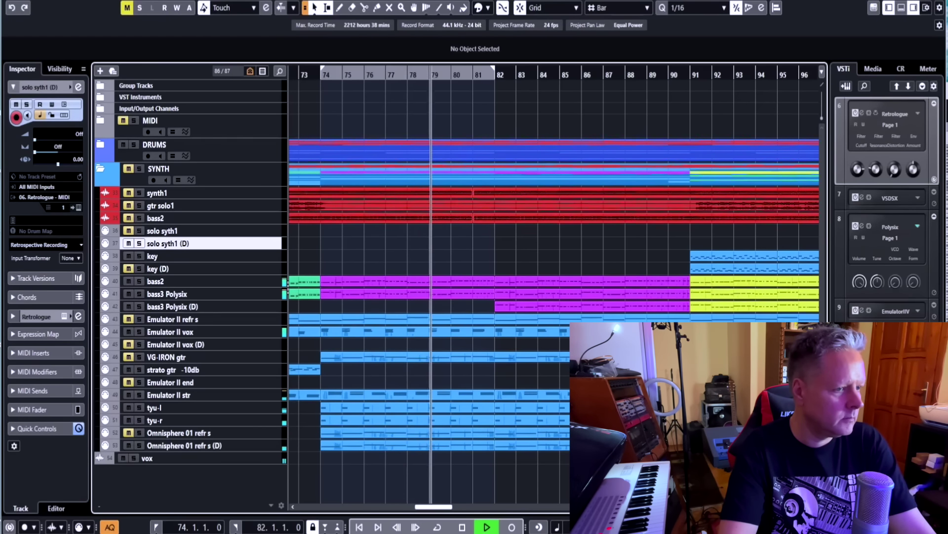
- Delete the bass3 Polysix (D) track together with its events
click(173, 306)
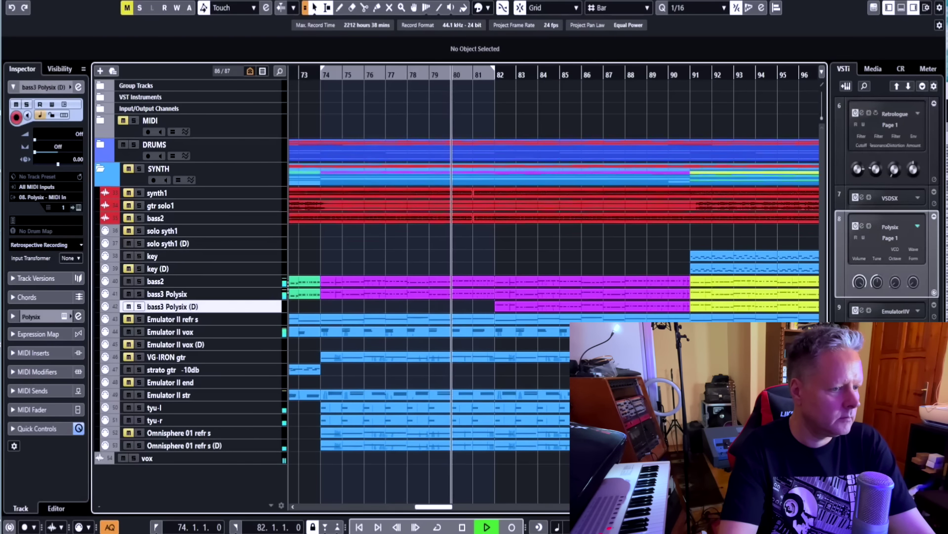
scroll(554, 287, right, 1)
right_click(235, 311)
click(233, 305)
right_click(233, 305)
click(281, 355)
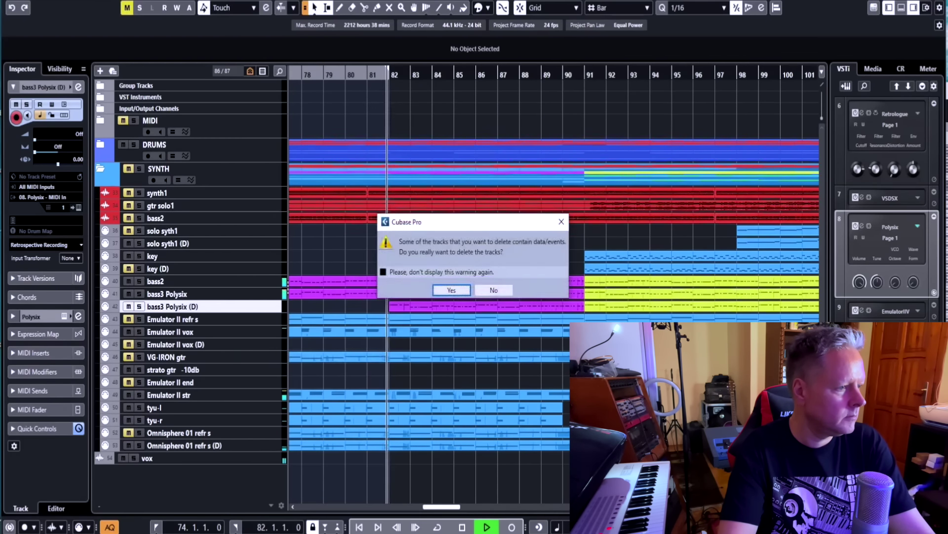
click(449, 290)
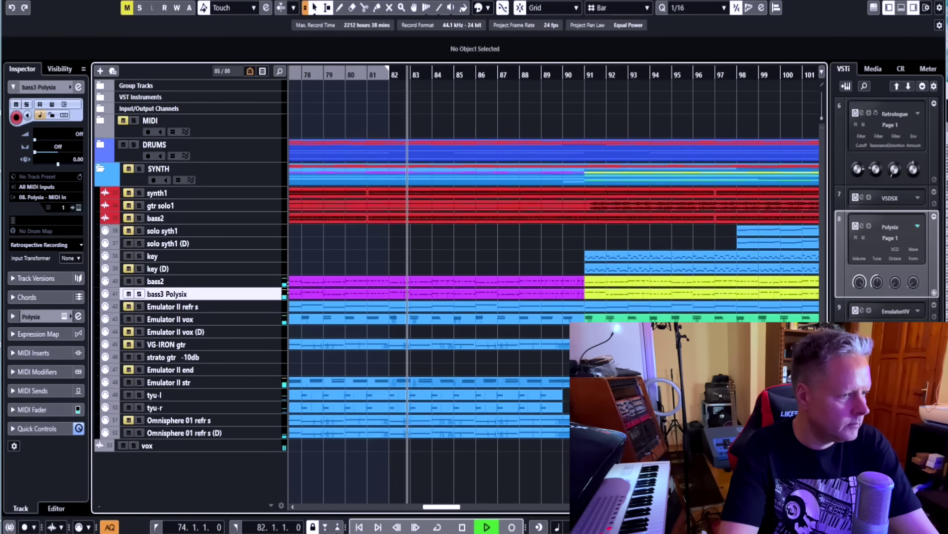
- Play the transition from bar 90, and set the locators to bars 91 to 99 with the cursor at bar 91
key(space)
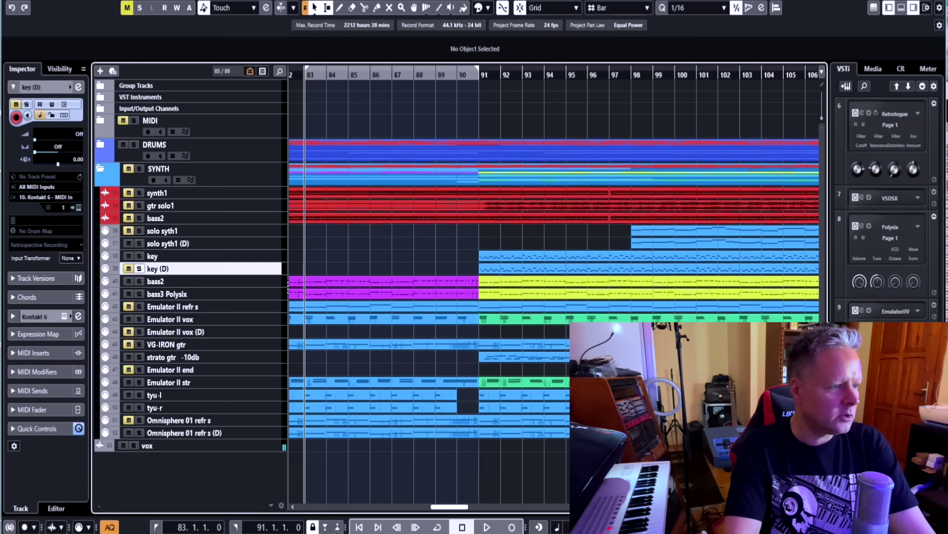
click(458, 76)
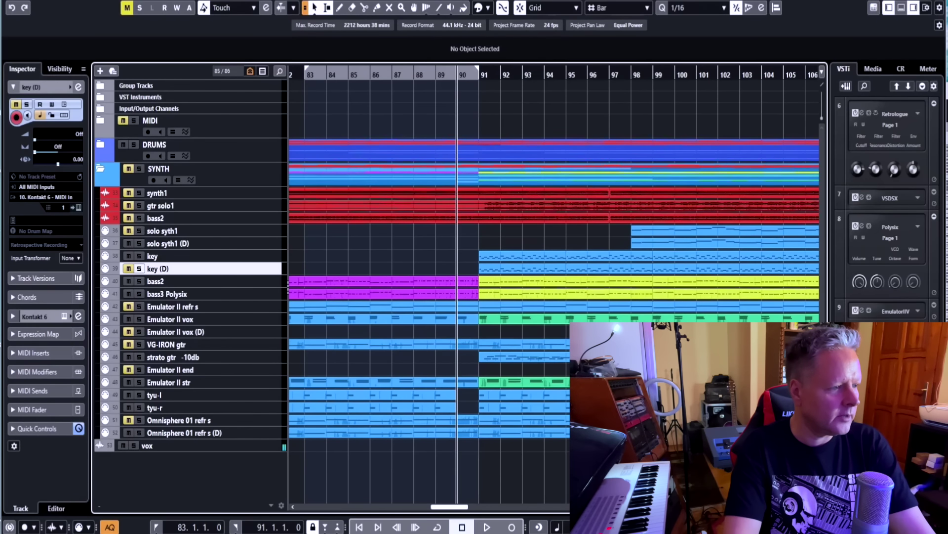
key(space)
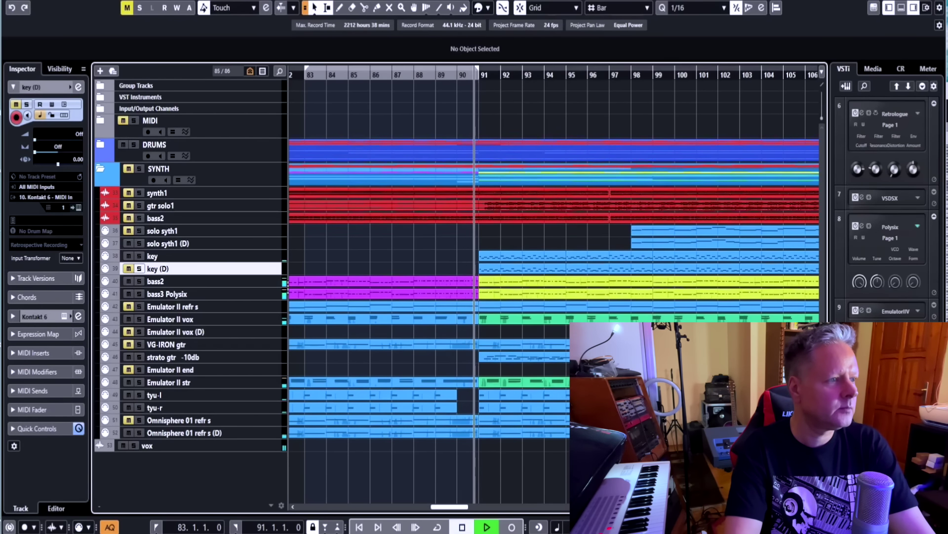
key(space)
key(KP_2)
key(KP_1)
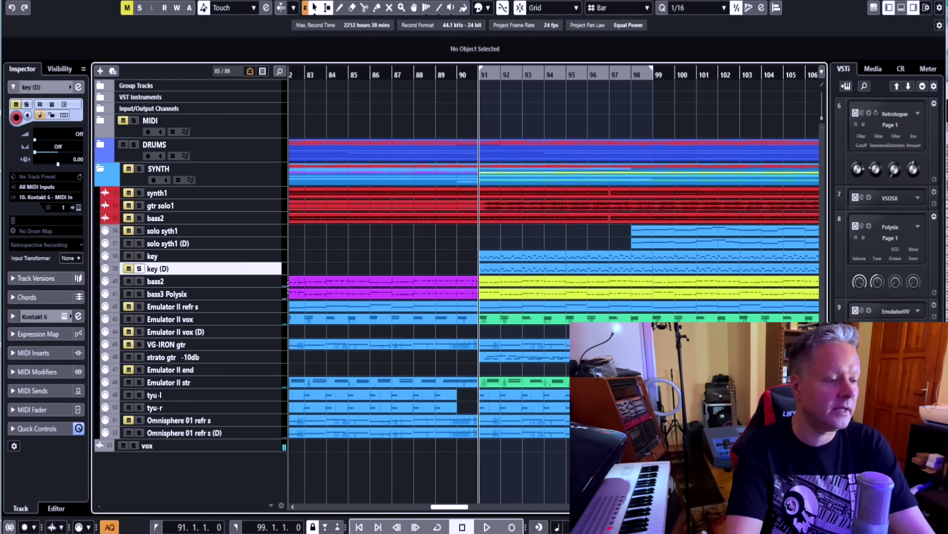
- Play the key track's part from bar 91 in the note editor, stop playback, and close the editor
scroll(553, 287, right, 5)
scroll(554, 286, left, 4)
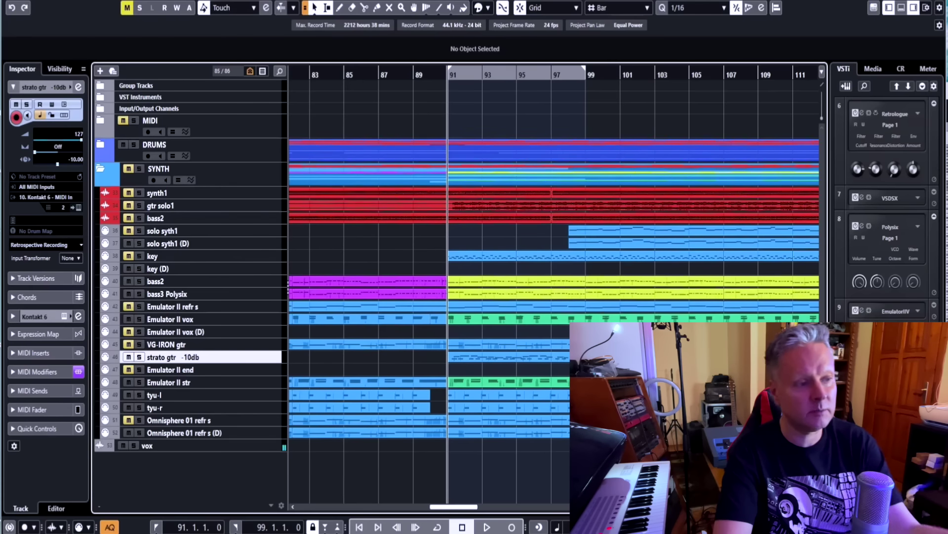
key(KP_2)
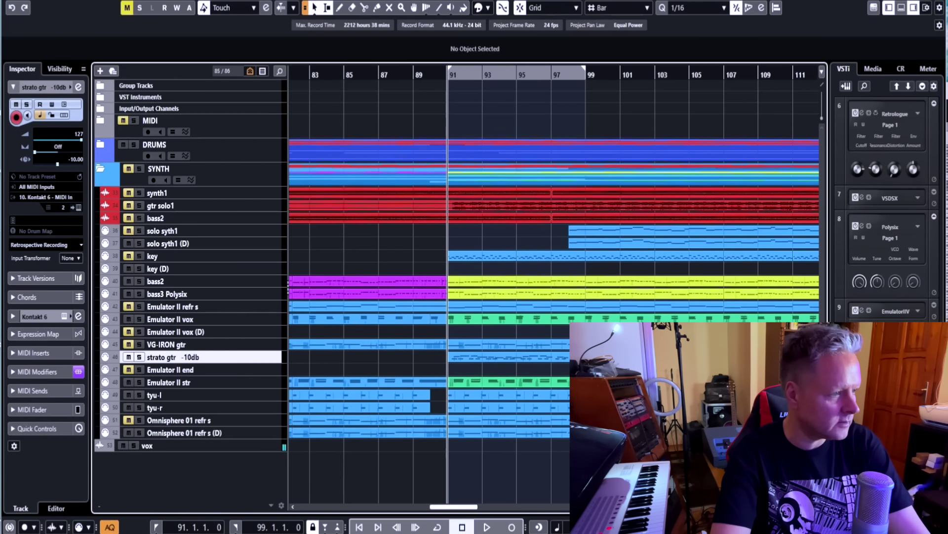
click(163, 256)
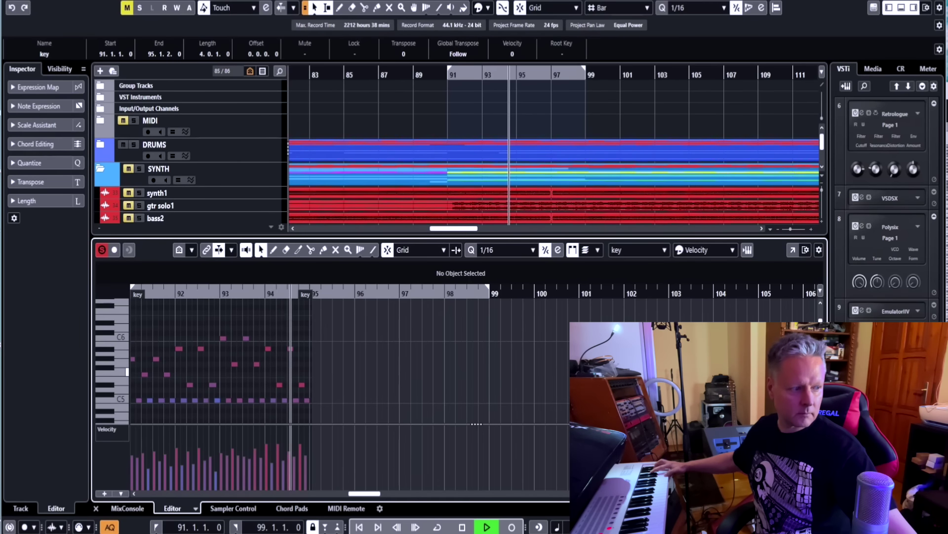
key(space)
key(Return)
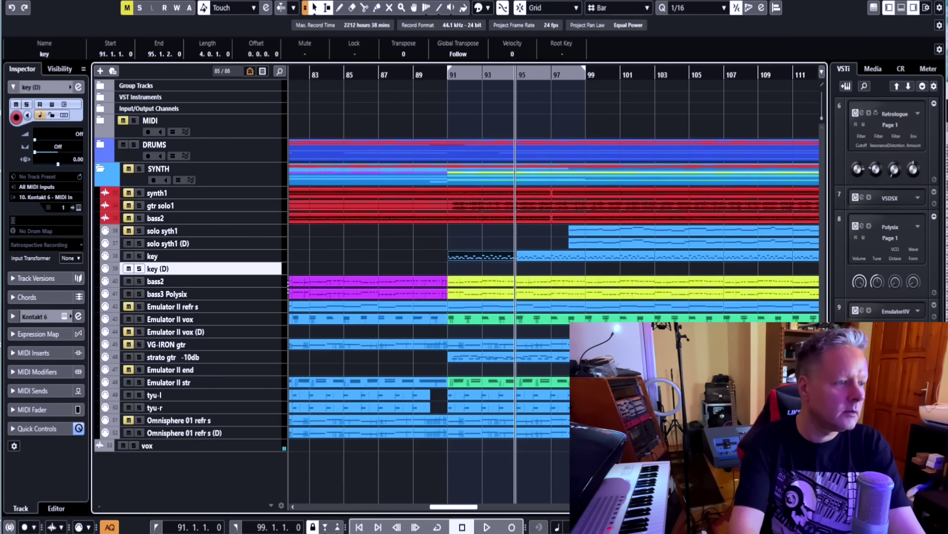
- Record a replayed key part on the key (D) track from bar 91 to 95, return to bar 91, and deselect it
key(KP_Multiply)
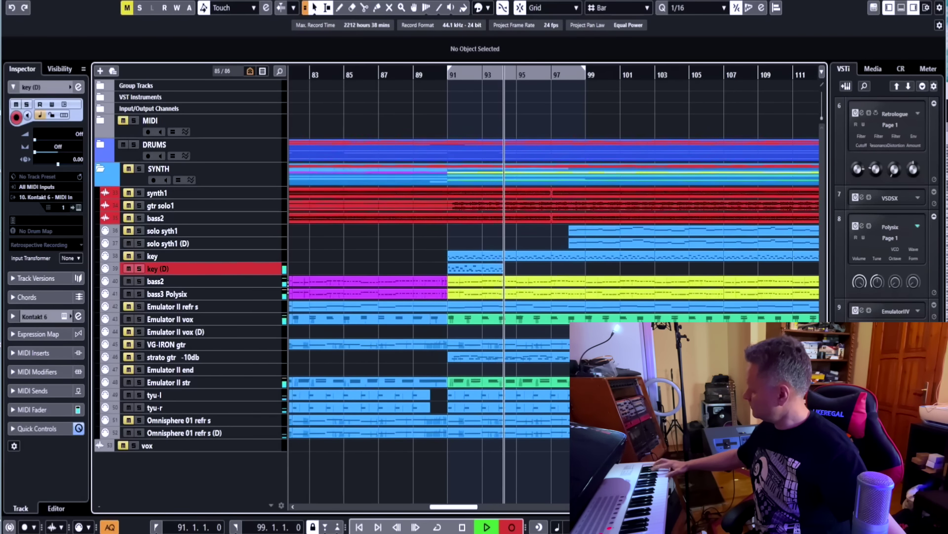
key(space)
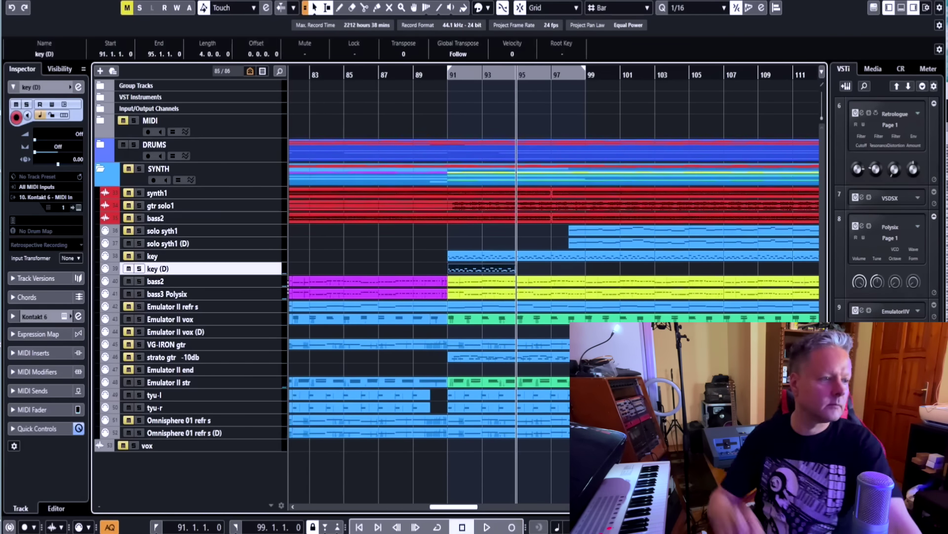
key(KP_1)
key(ctrl+shift+a)
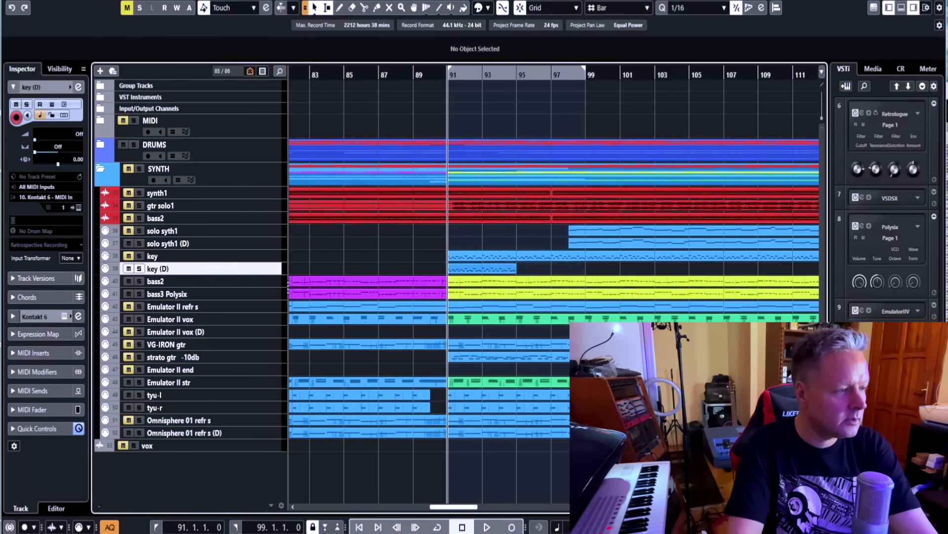
- Review the recorded key (D) part in the note editor, close the editor, and delete the key (D) track
double_click(482, 269)
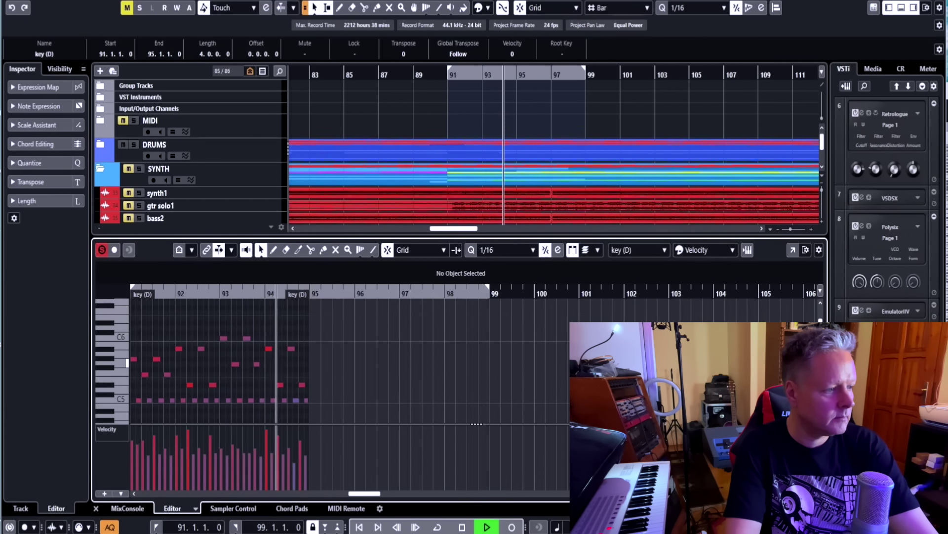
key(space)
key(Return)
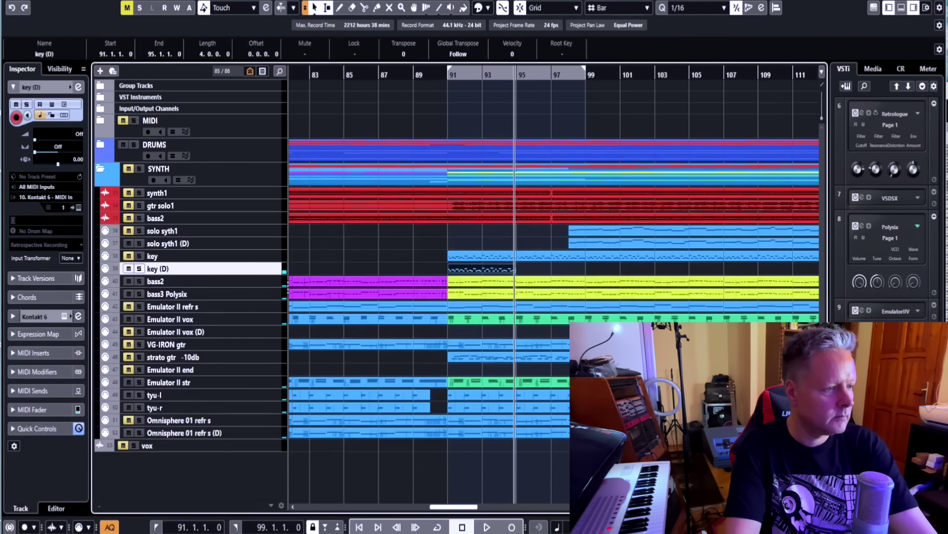
click(447, 470)
key(Delete)
- Play the mix from bar 91, shorten the locator range to bars 91 to 95, and stop playback
key(space)
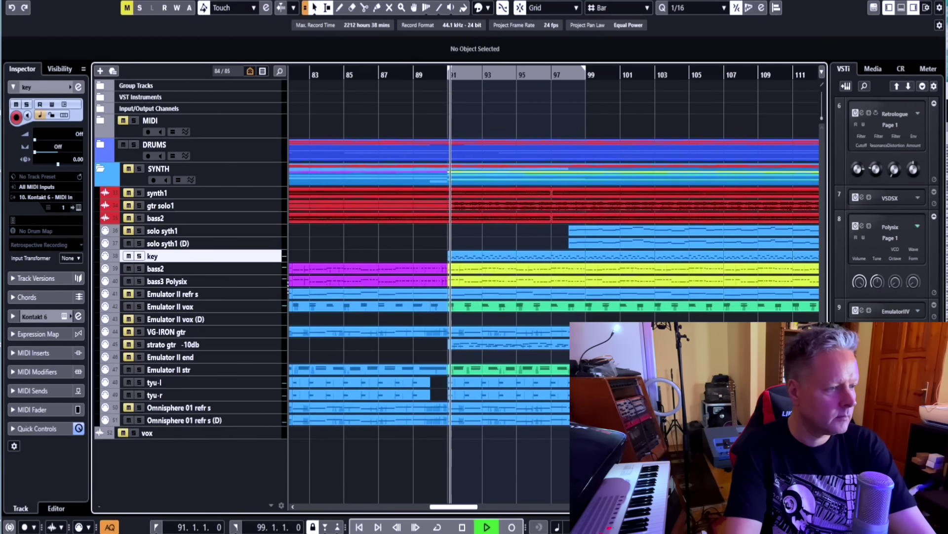
scroll(553, 287, right, 2)
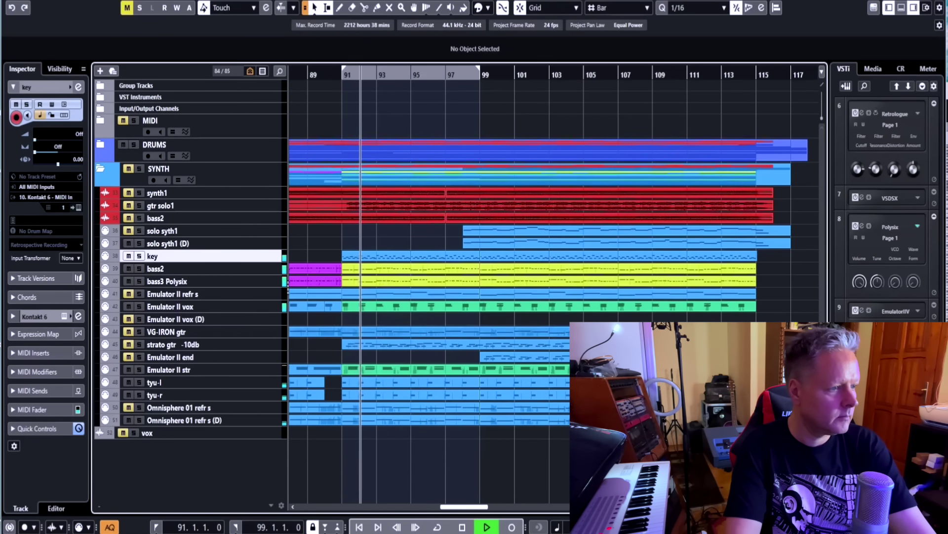
drag(478, 68, 410, 69)
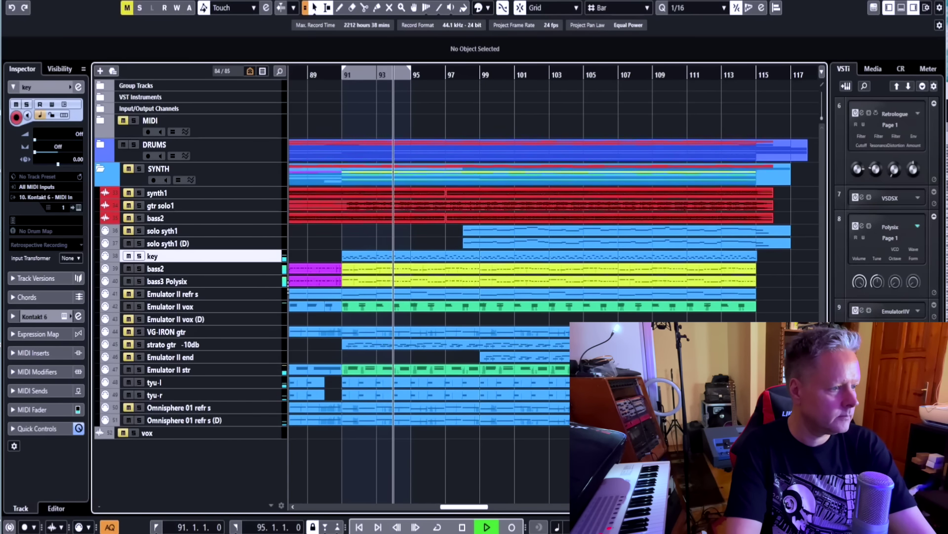
key(space)
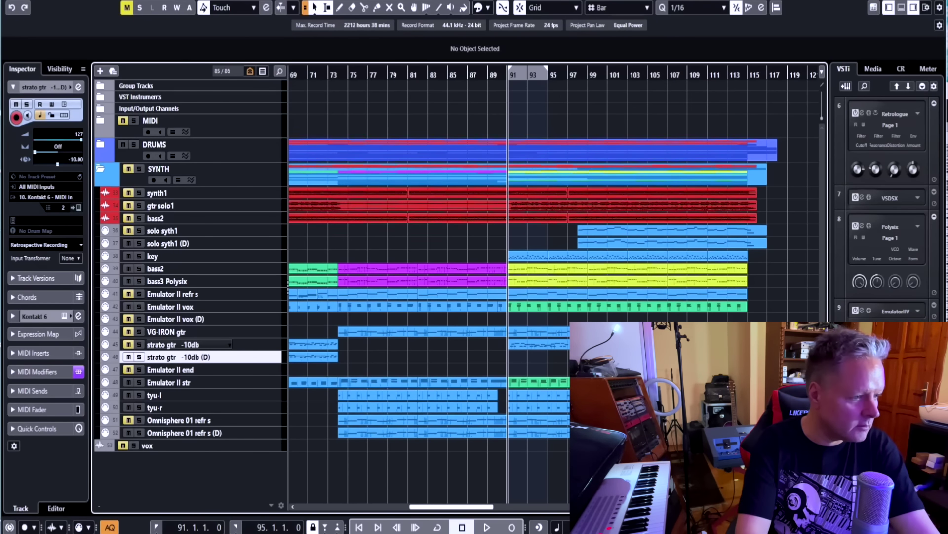
- Record a replayed guitar part on the strato gtr -10db (D) track from bar 91 to 99 and return to bar 91
key(KP_Multiply)
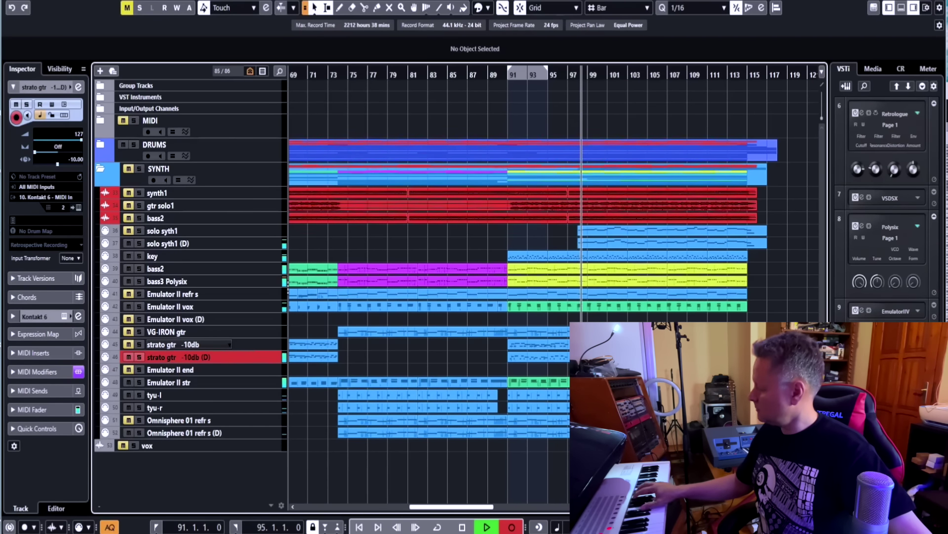
key(space)
key(KP_1)
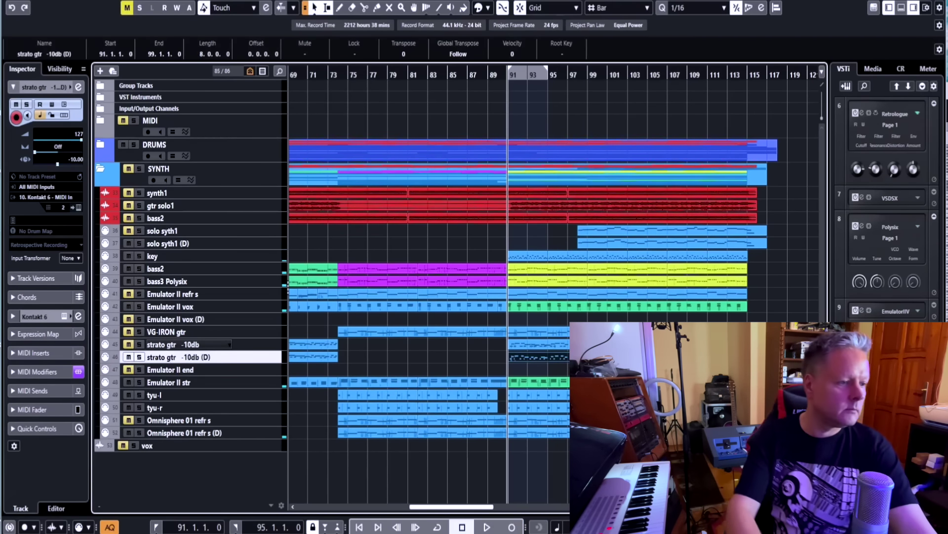
- Play the recorded strato gtr -10db (D) part in the note editor and erase its aftertouch data from bar 91 onward
key(Return)
key(space)
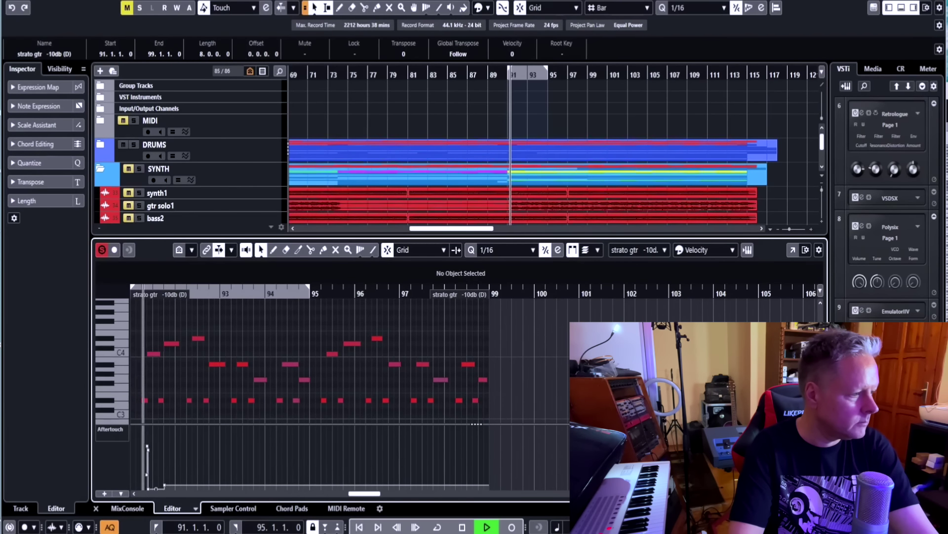
right_click(142, 476)
click(159, 481)
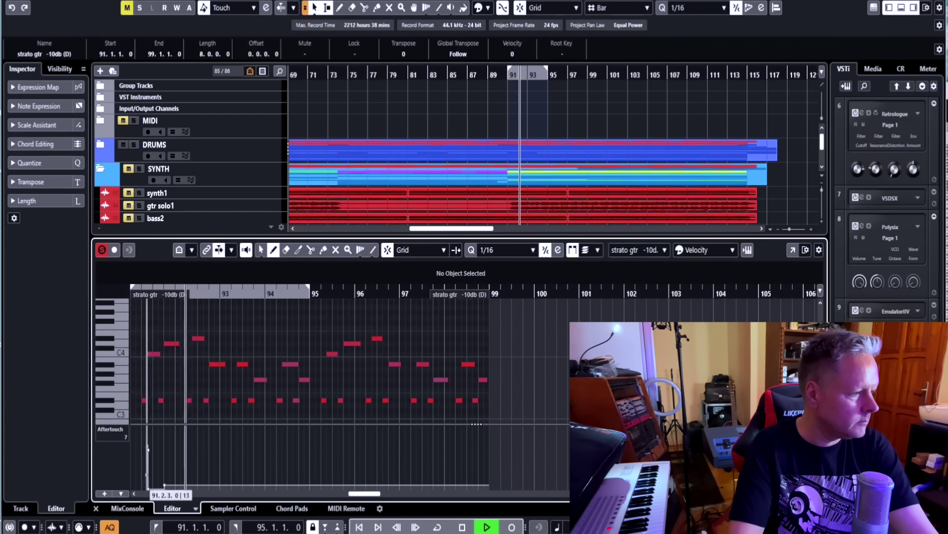
drag(141, 489, 447, 488)
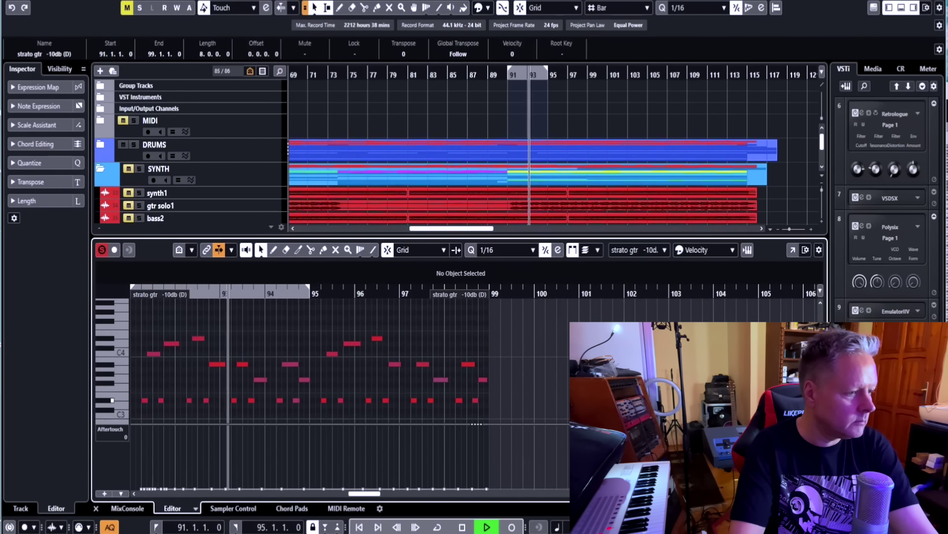
- Show the velocity lane, set the velocity of the G3 note before bar 94 to 118, and stop playback
click(110, 429)
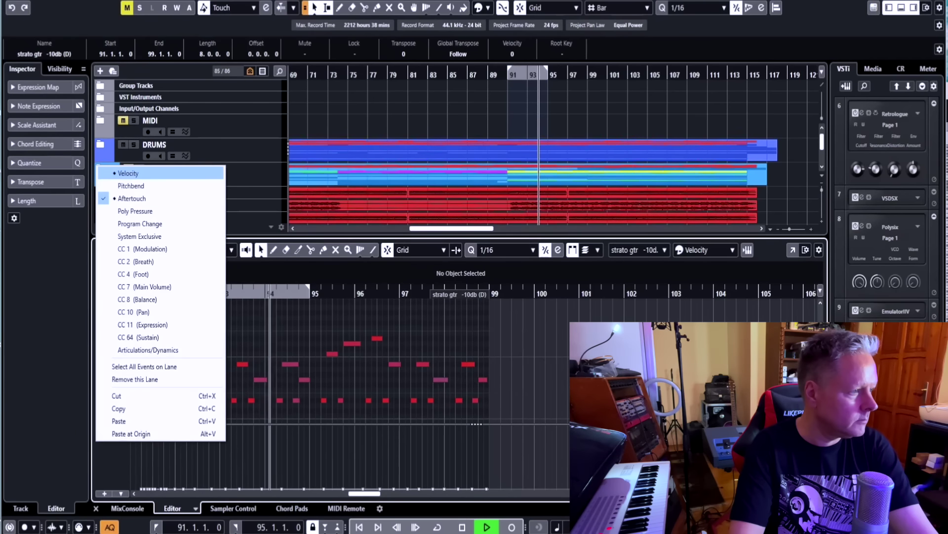
click(128, 173)
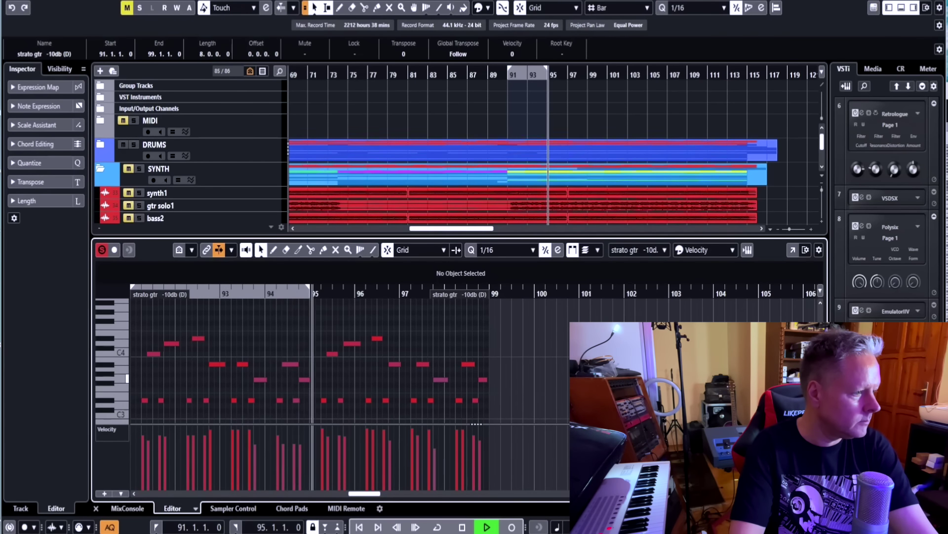
click(259, 379)
drag(256, 447, 256, 430)
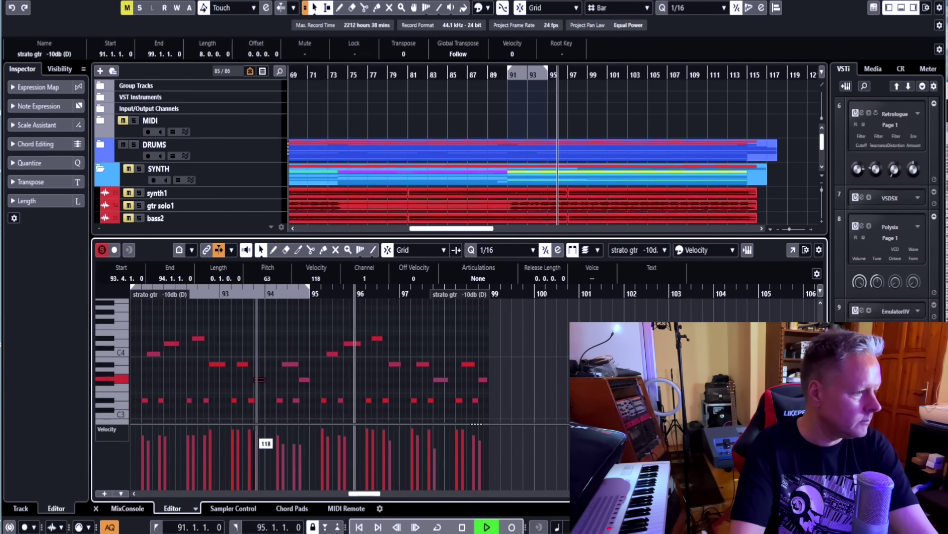
key(space)
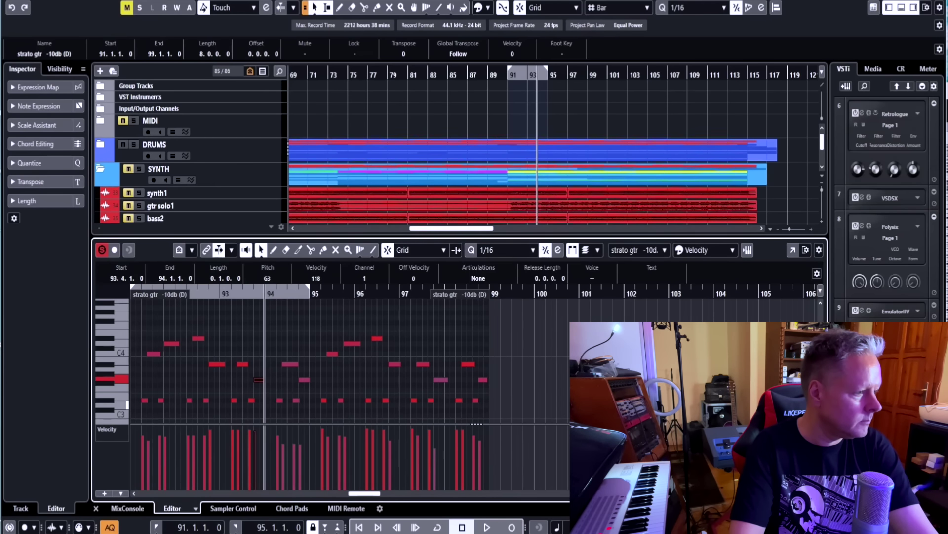
- Inspect the notes around bar 94, close the note editor, and delete the strato gtr -10db (D) track
key(h)
key(h)
key(h)
key(h)
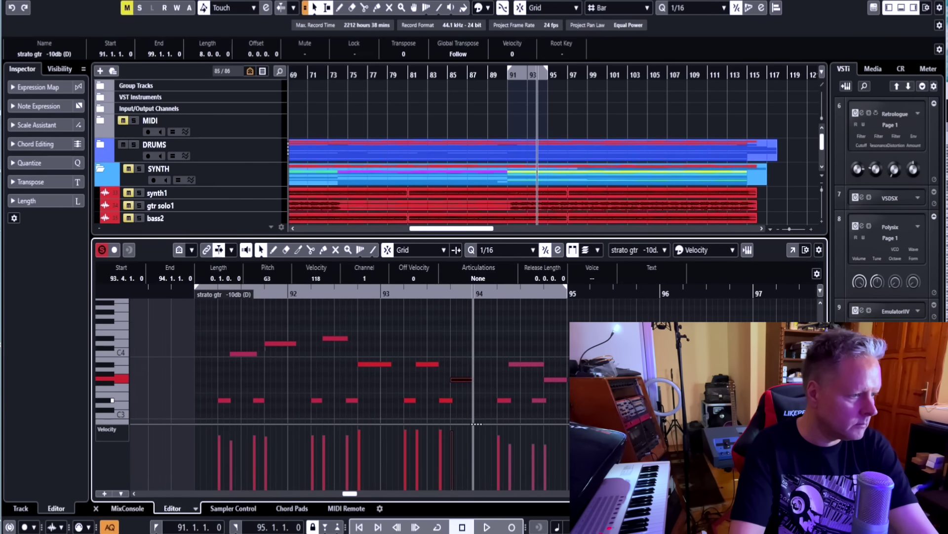
key(ctrl+e)
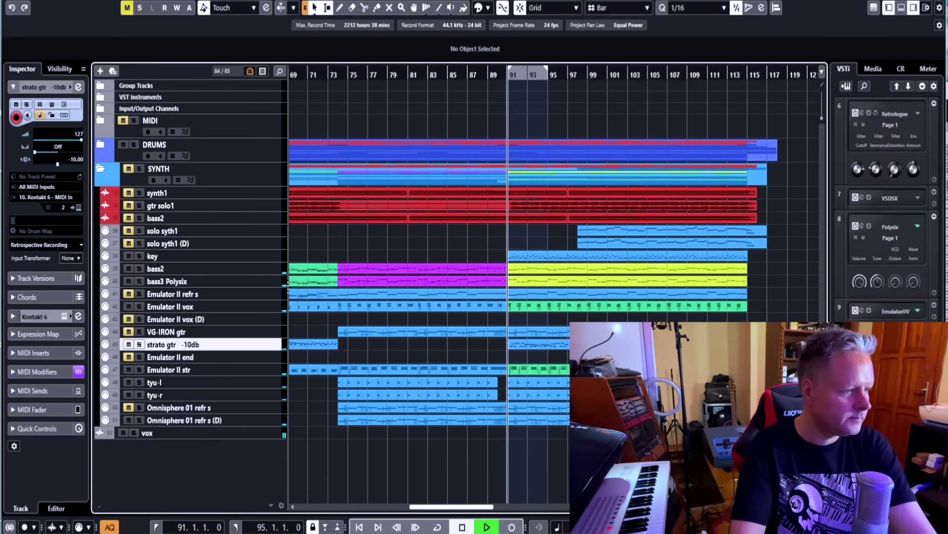
- Play the mix from bar 91 past the solo synth entry, select the solo syth1 track, and stop playback
key(space)
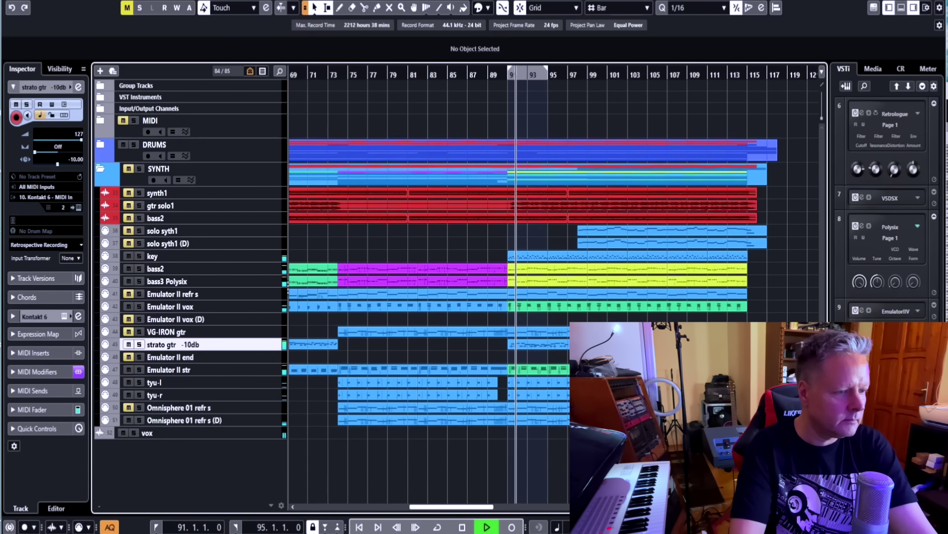
scroll(553, 289, right, 2)
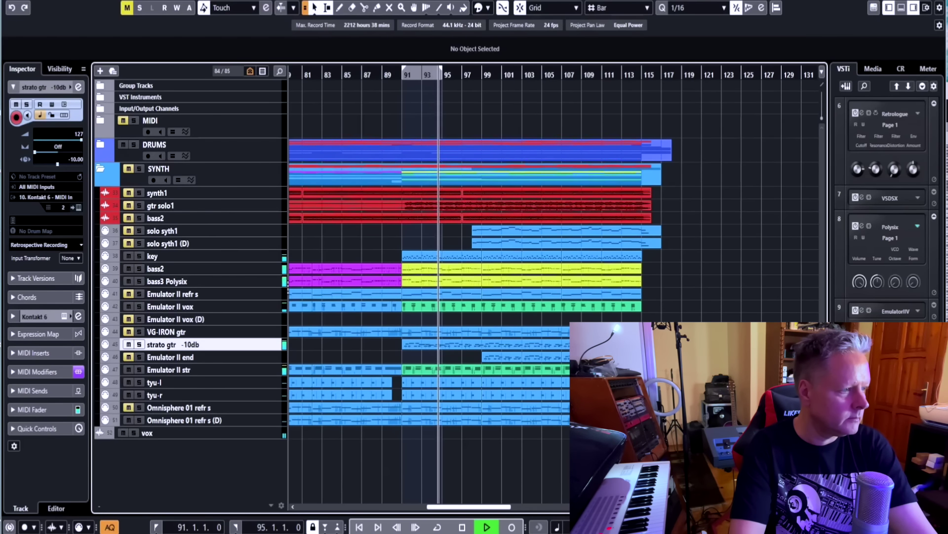
click(198, 230)
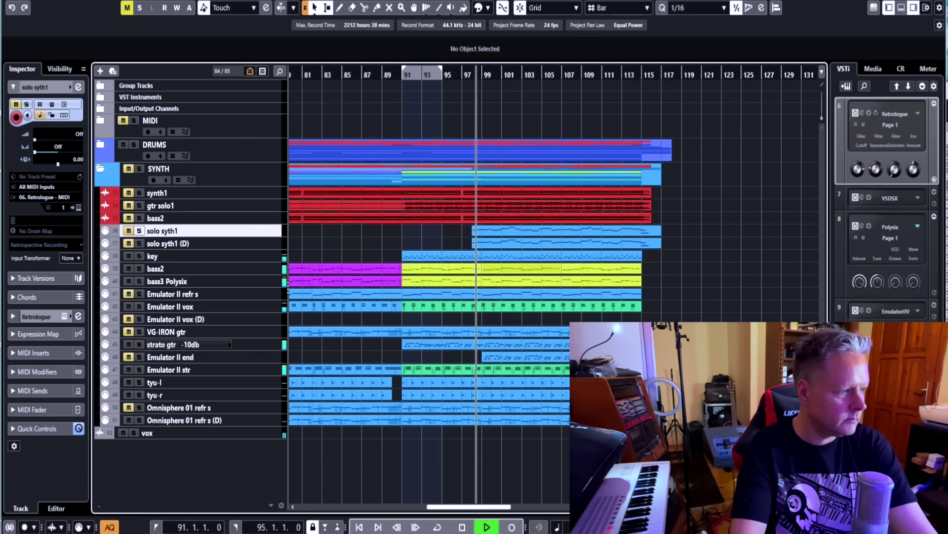
key(space)
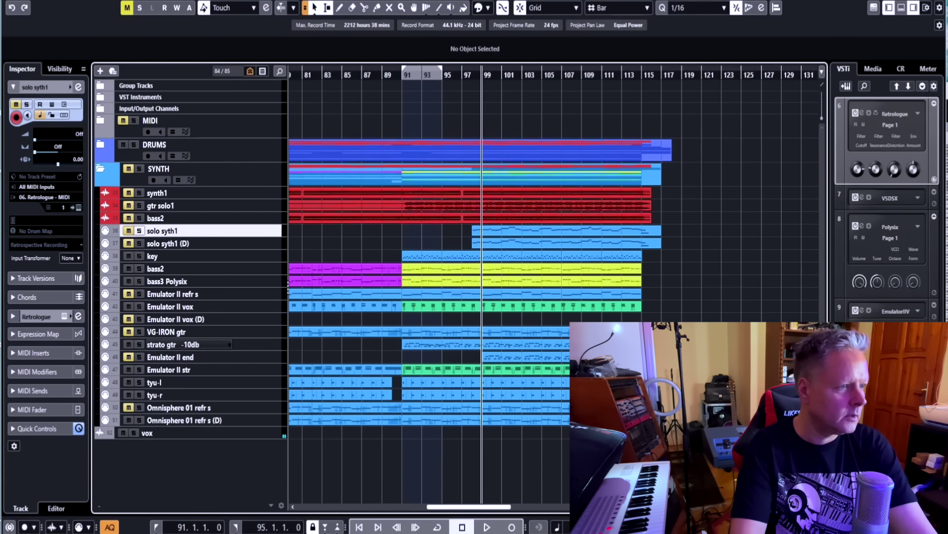
- Set the locator range to bars 98 to 103 and play the solo syth1 part in the note editor from bar 98
drag(483, 69, 502, 69)
key(KP_1)
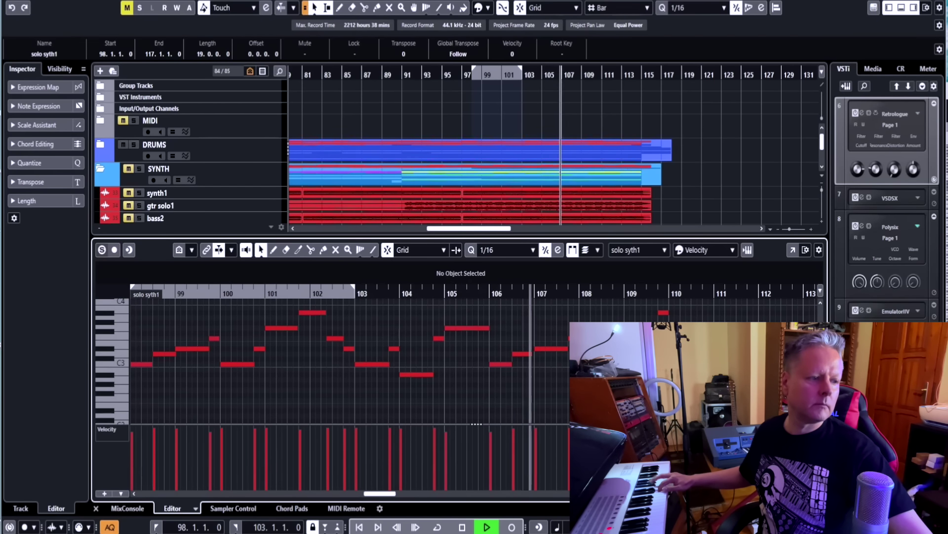
key(space)
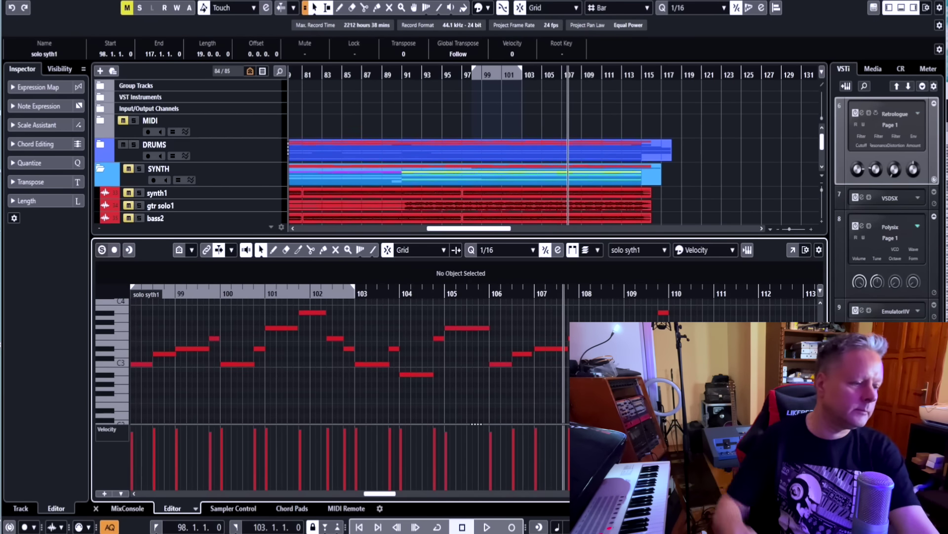
- Close the note editor, delete the solo syth1 (D) part that starts at bar 98, and return to bar 98
key(Return)
click(702, 237)
key(KP_1)
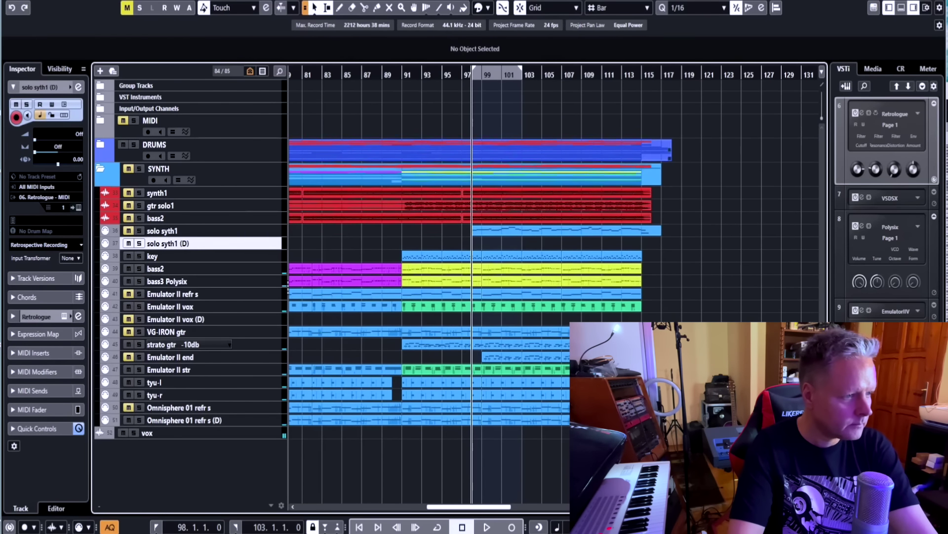
- Play from bar 98, audition the solo syth1 track in solo, and turn its solo off
key(space)
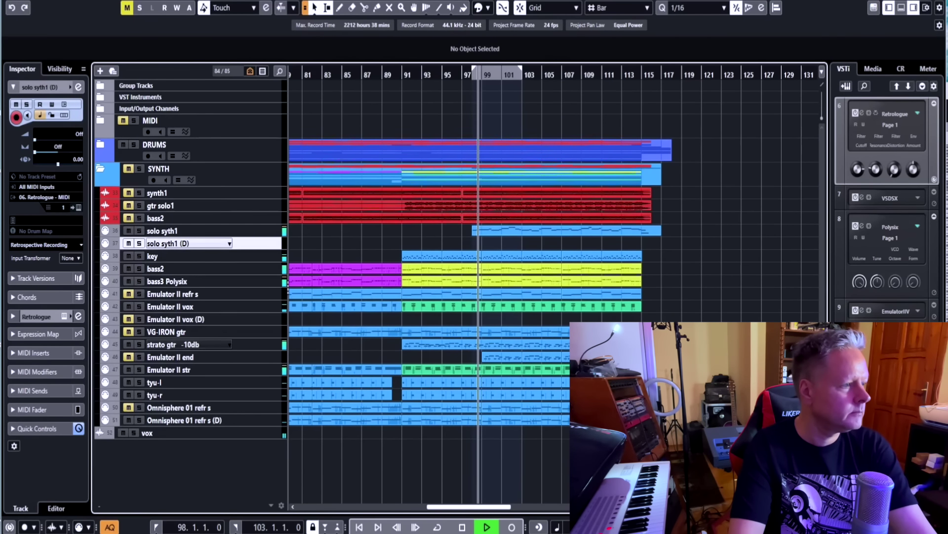
click(188, 231)
click(139, 231)
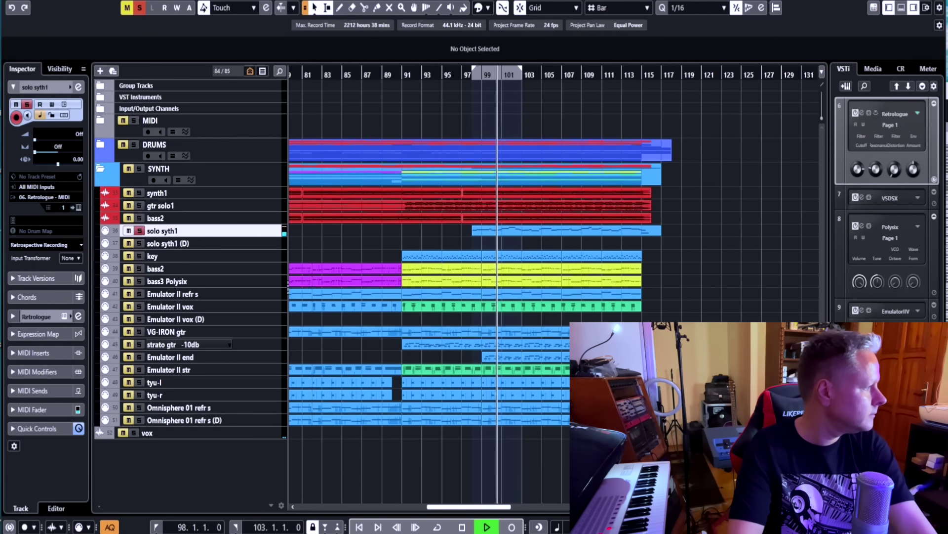
key(s)
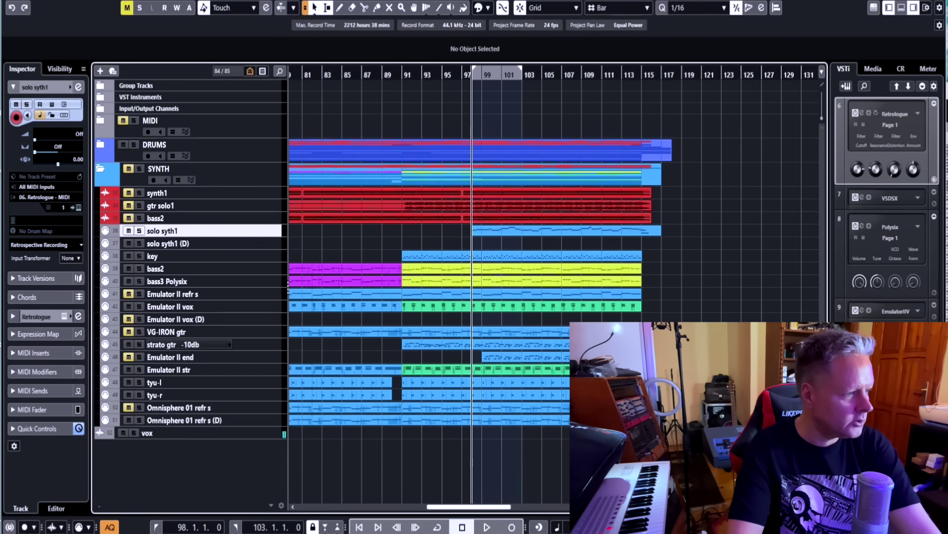
- Duplicate the Emulator II end track
key(h)
key(h)
key(h)
key(h)
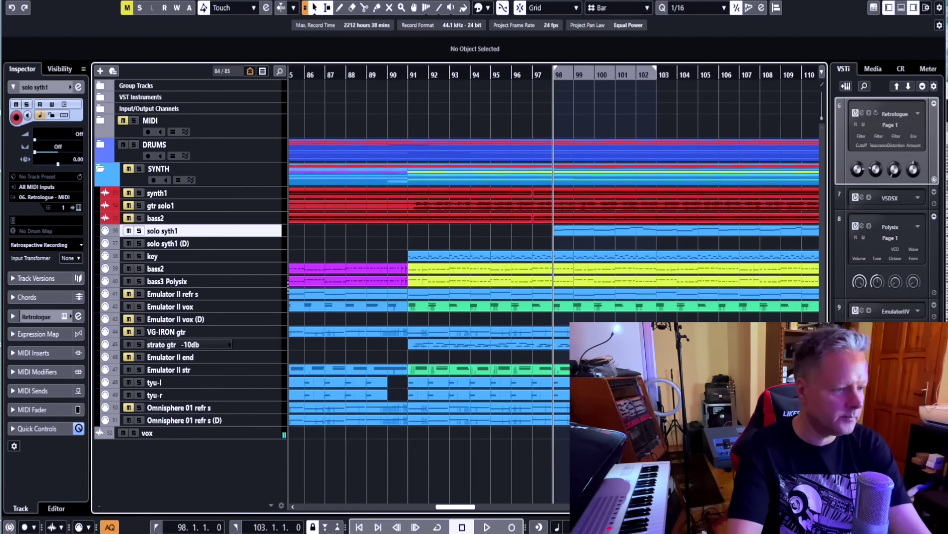
scroll(553, 277, right, 5)
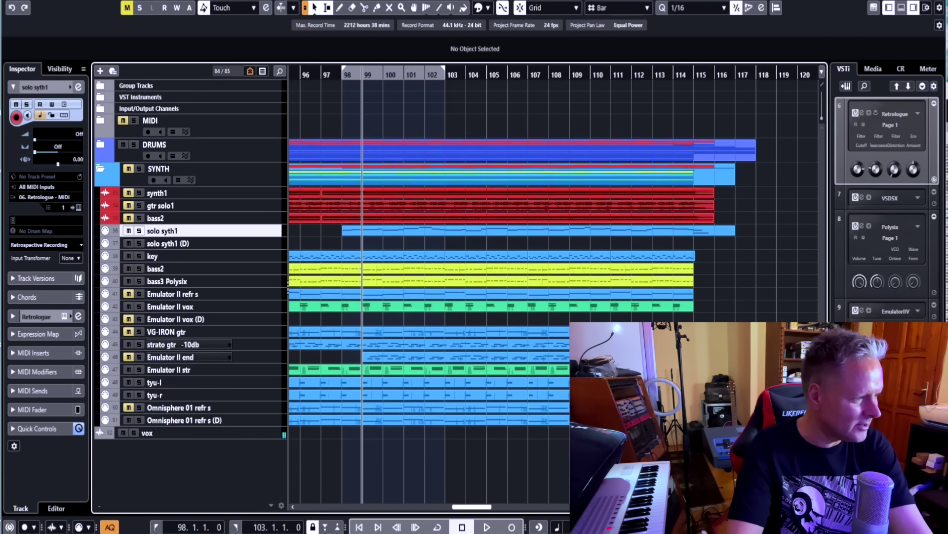
right_click(264, 357)
click(277, 157)
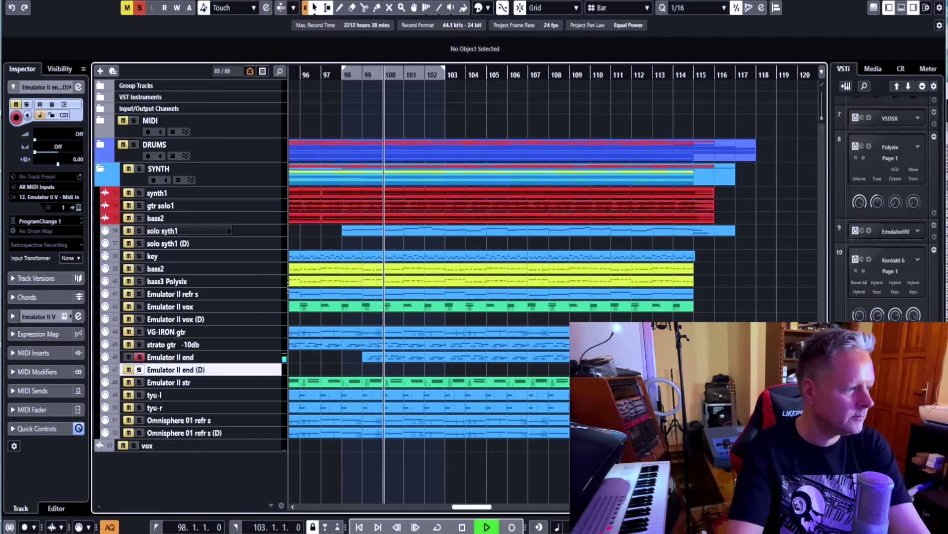
- Set the locator range to bars 99 to 103 and play the original Emulator II end part in the note editor
key(space)
key(Up)
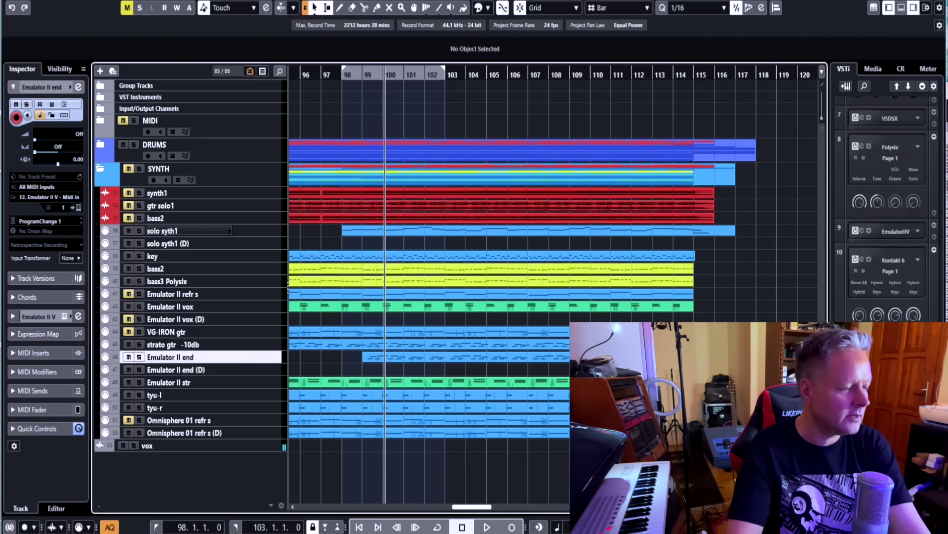
key(KP_2)
key(KP_1)
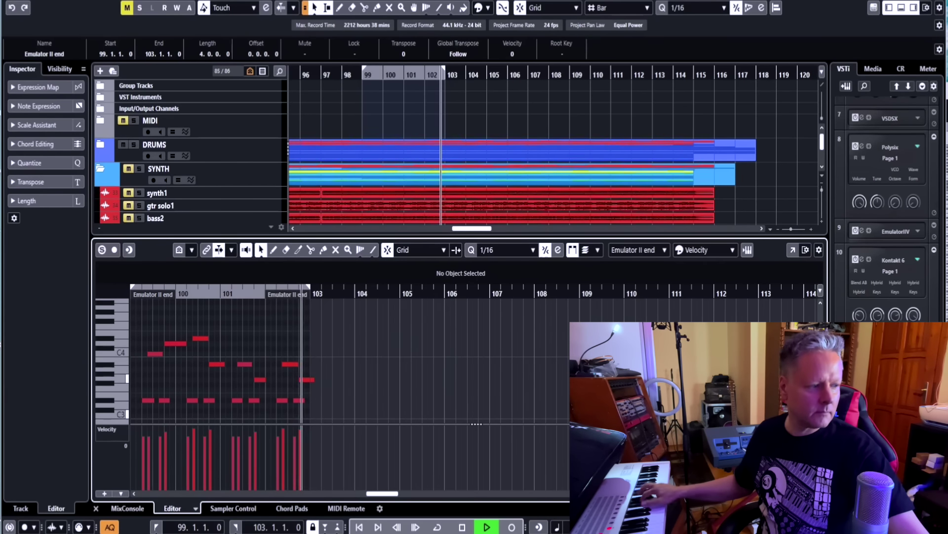
key(space)
key(Return)
- Return to bar 99, play the Emulator II end part soloed in the note editor, and close the editor
key(ctrl+shift+a)
key(KP_1)
double_click(404, 357)
key(space)
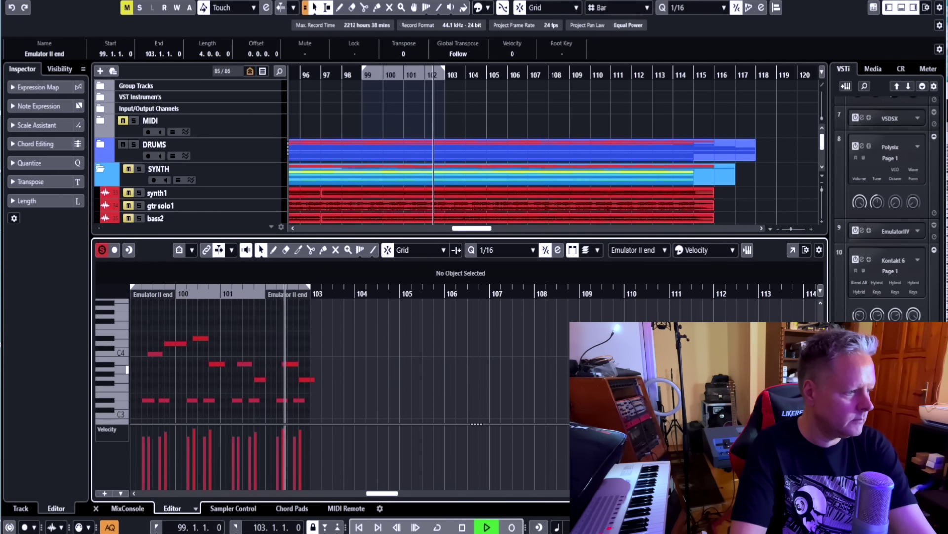
key(Return)
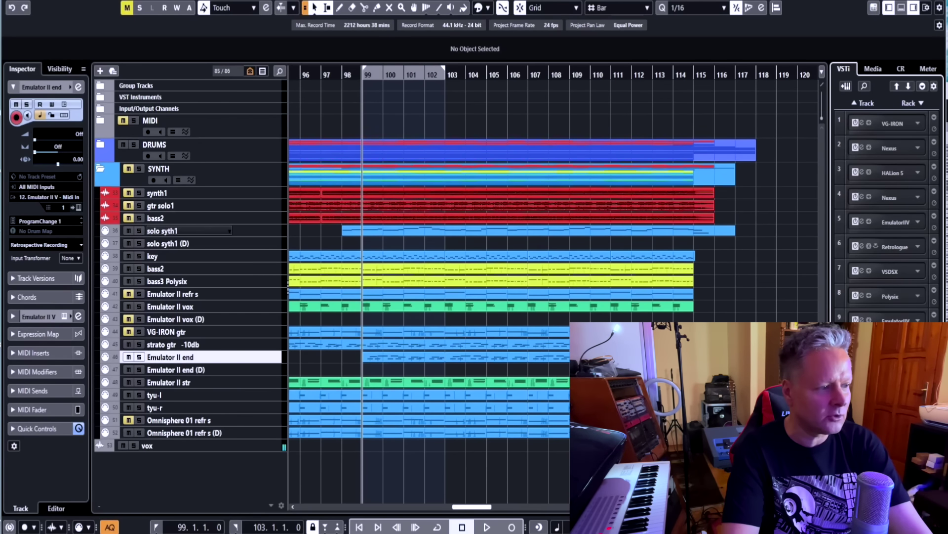
- Play the full mix from bar 99 with the whole ending section in view, and stop playback
key(g)
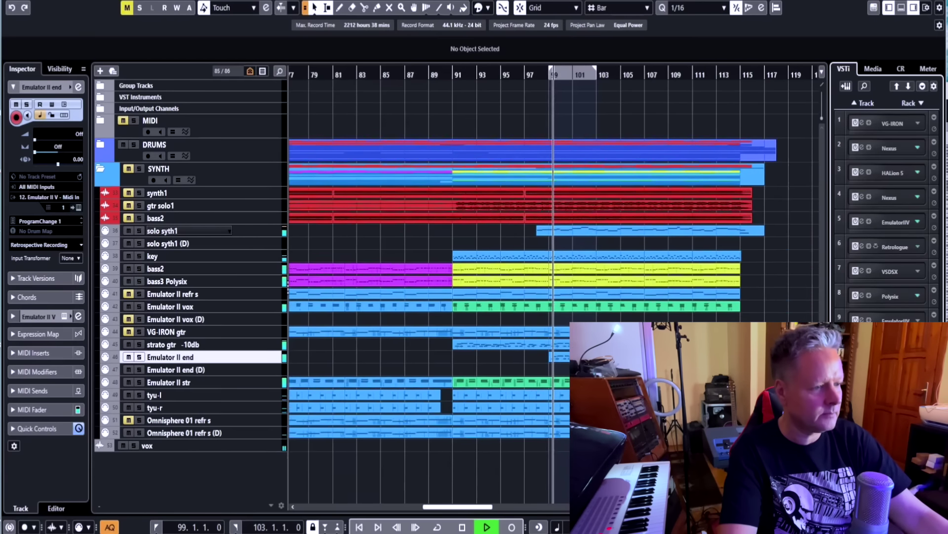
key(g)
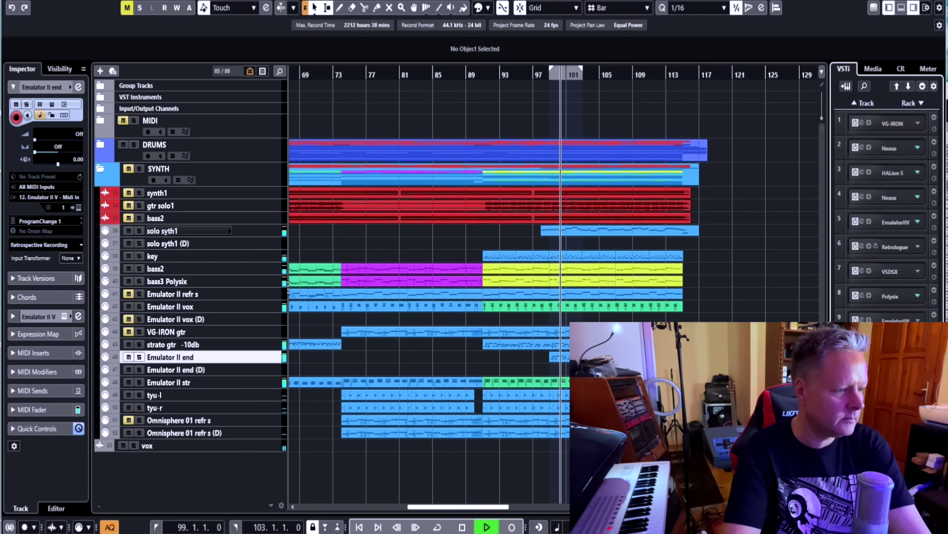
drag(458, 507, 473, 506)
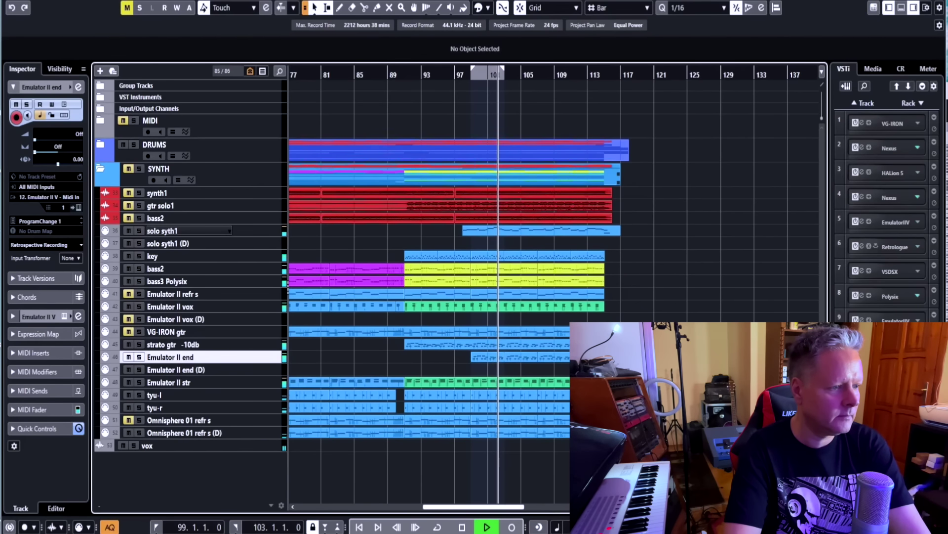
key(space)
- Go back to the song's start, set the locator range to bars 2 to 6, and place the cursor at bar 2
key(period)
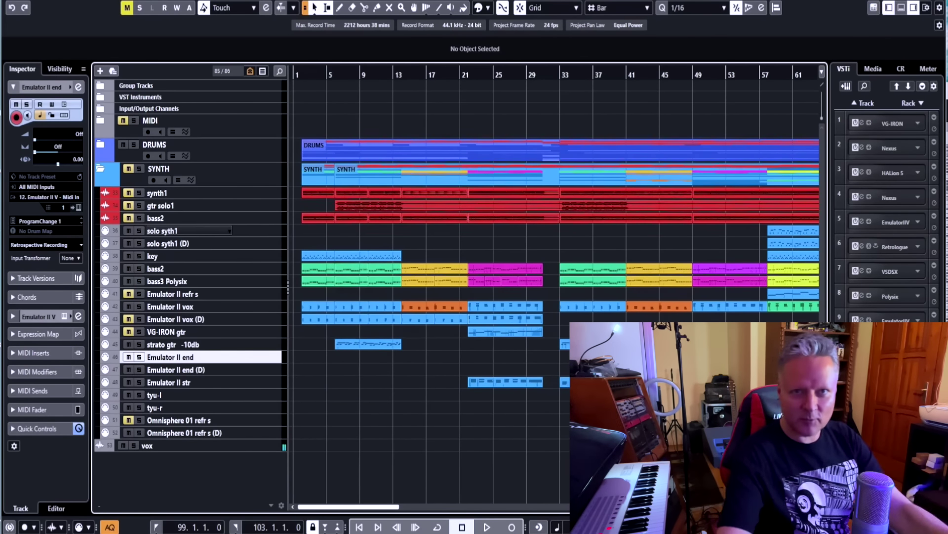
key(g)
key(g)
key(g)
key(g)
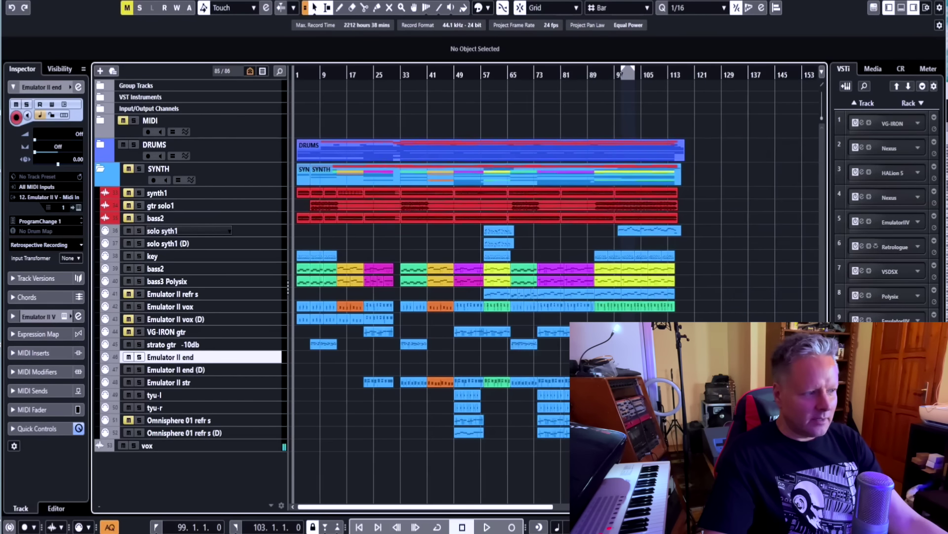
key(h)
key(h)
key(h)
key(h)
key(h)
key(h)
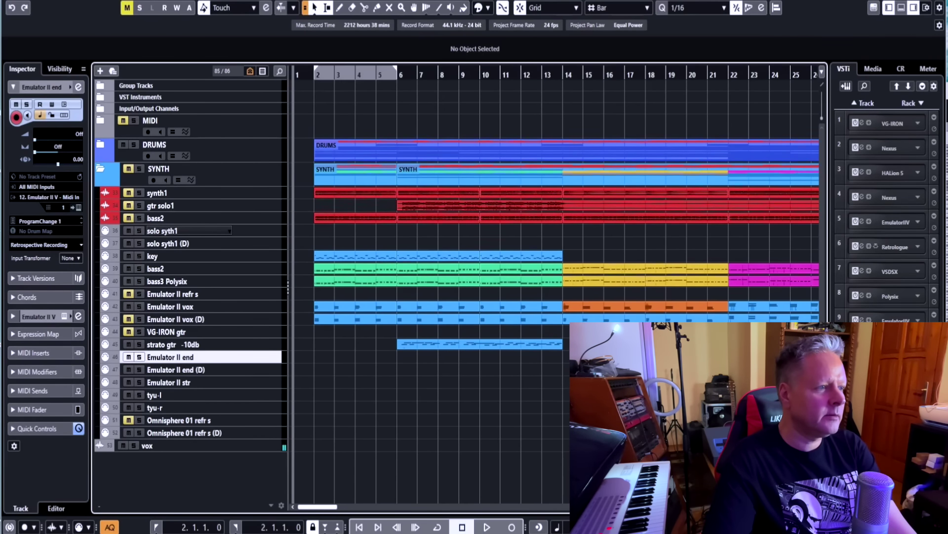
key(KP_1)
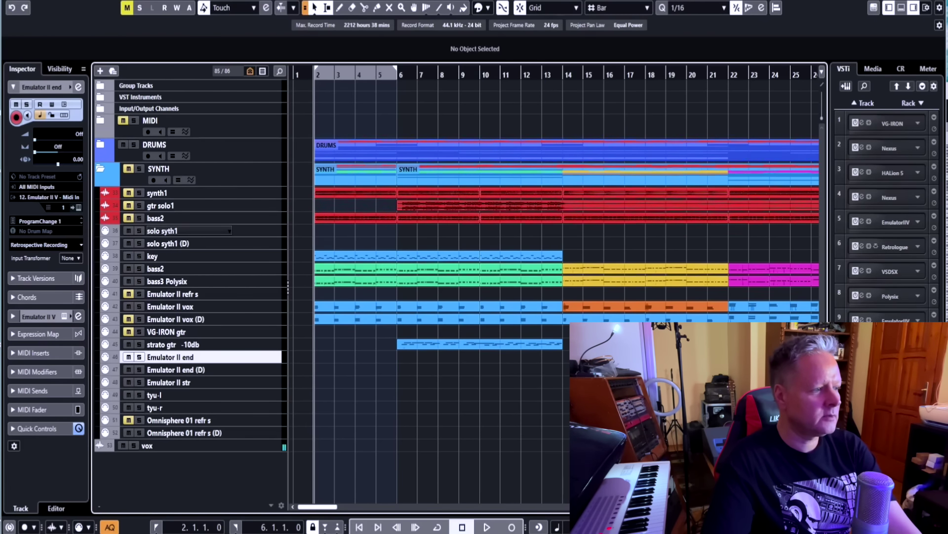
- Start full mix playback from bar 2 and set the locator range to bars 9 to 14 while it plays
key(space)
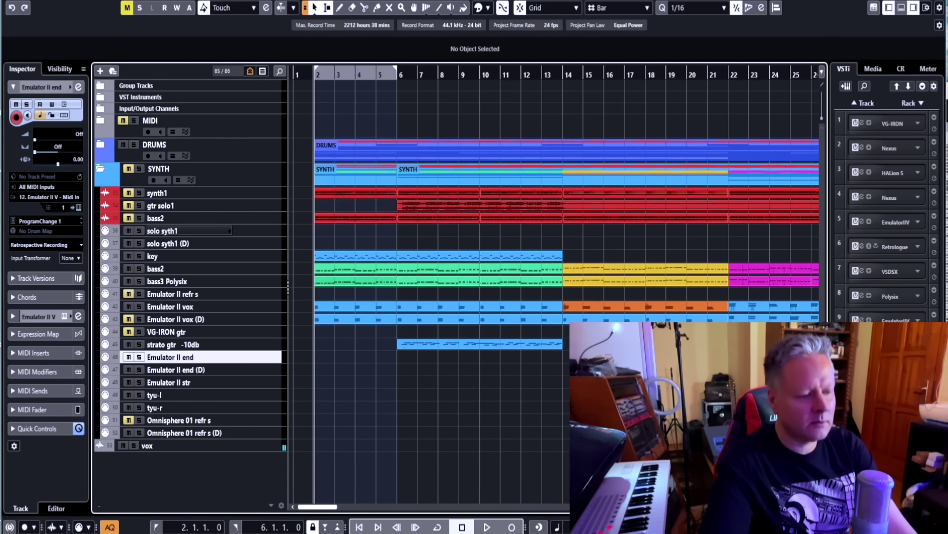
key(space)
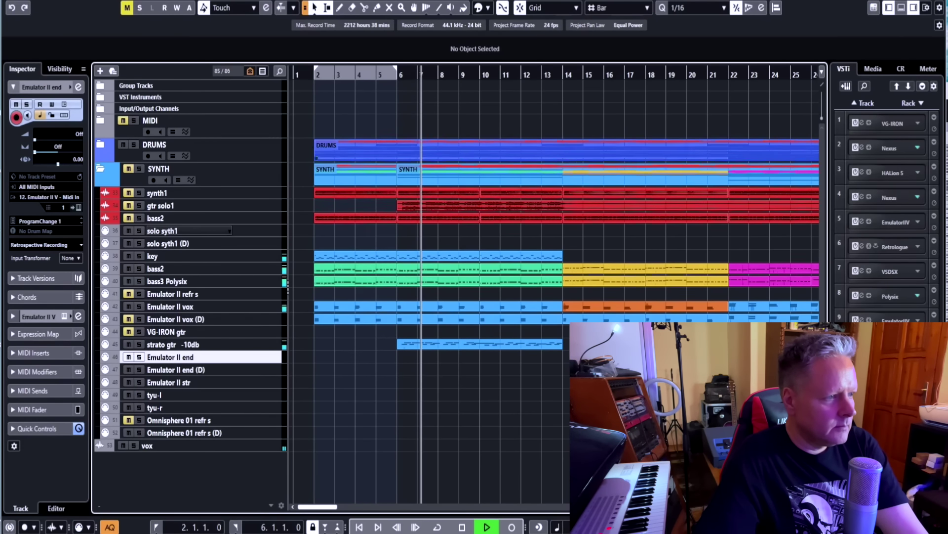
drag(396, 68, 562, 68)
drag(317, 69, 460, 68)
scroll(554, 284, right, 1)
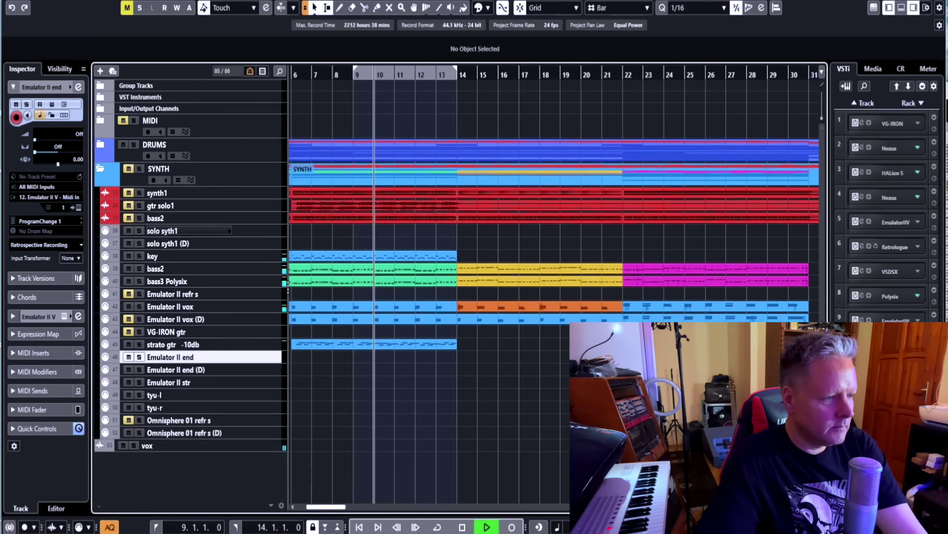
scroll(553, 286, left, 3)
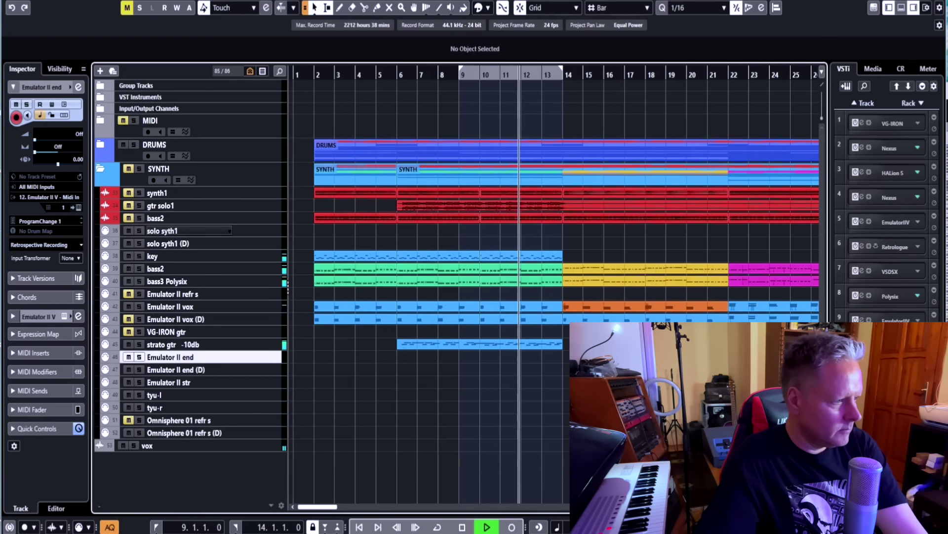
- Select the strato gtr track and follow the full mix in the arrangement up to about bar 27
click(207, 344)
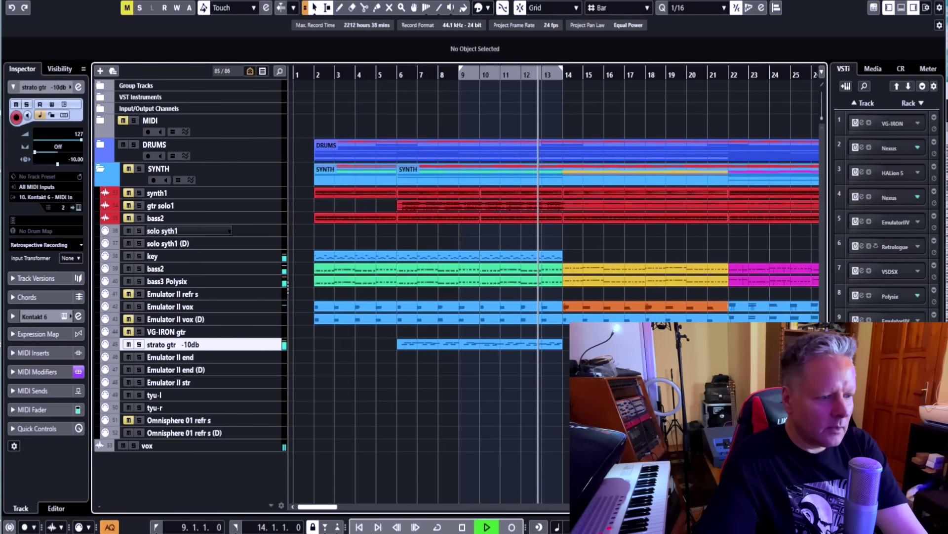
scroll(553, 287, right, 3)
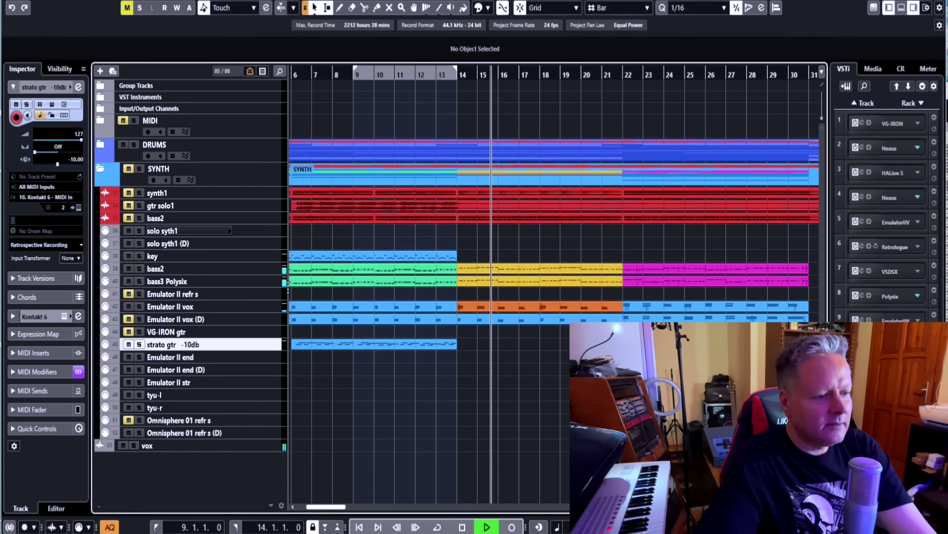
scroll(554, 286, right, 3)
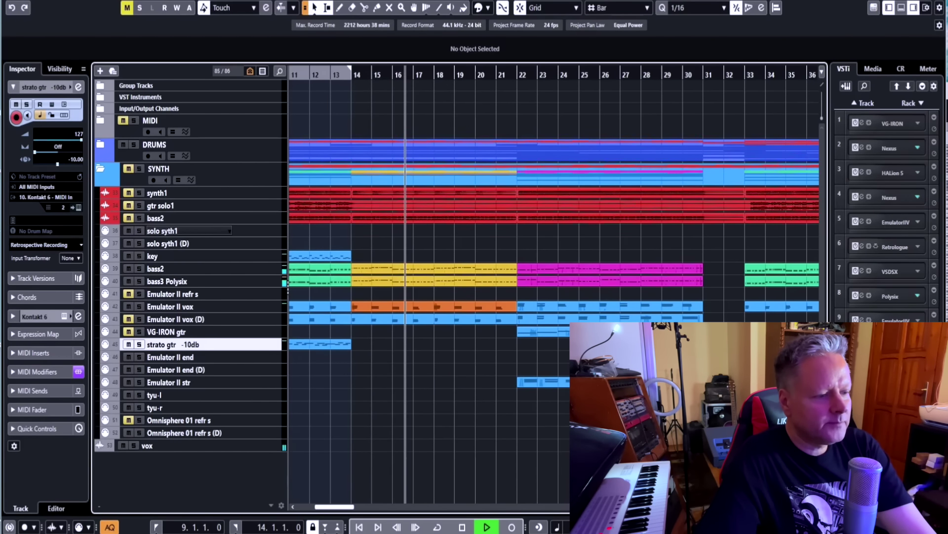
scroll(554, 287, right, 1)
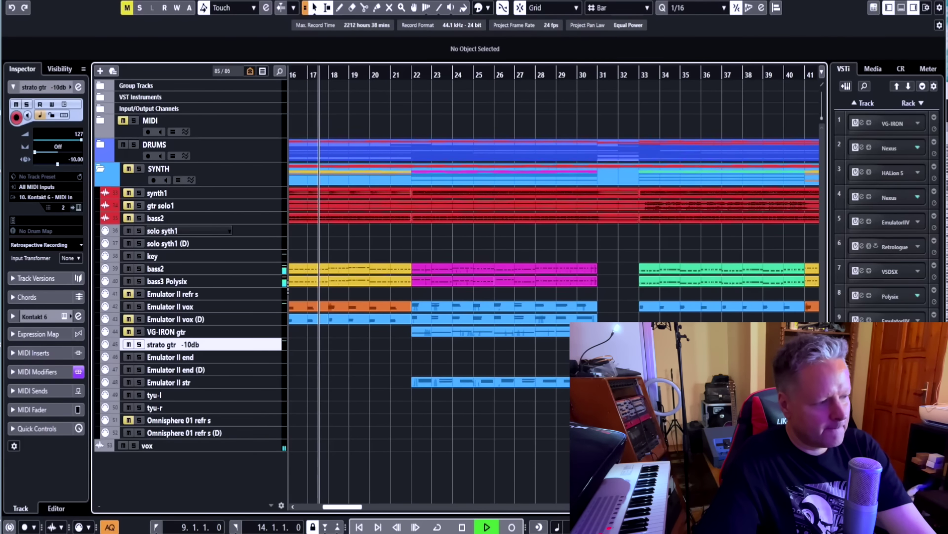
scroll(553, 286, left, 1)
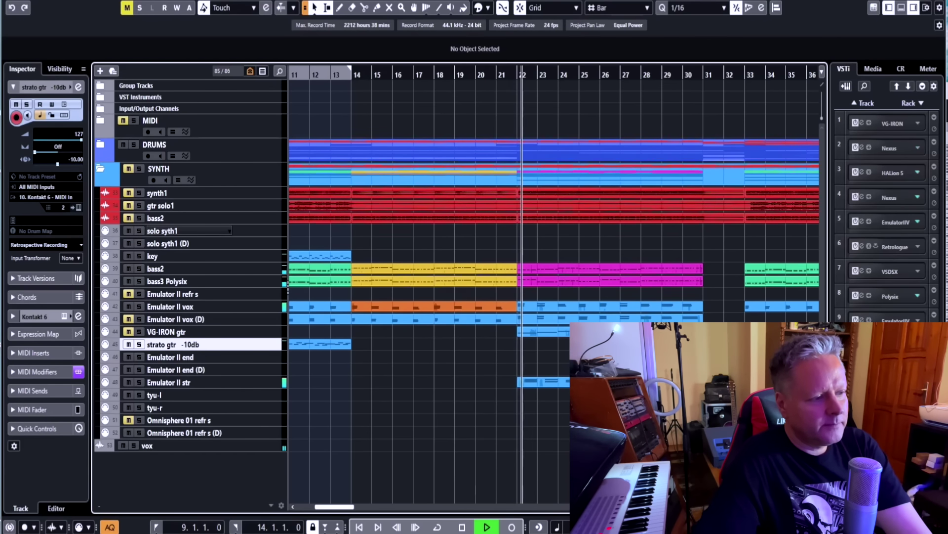
scroll(554, 287, right, 2)
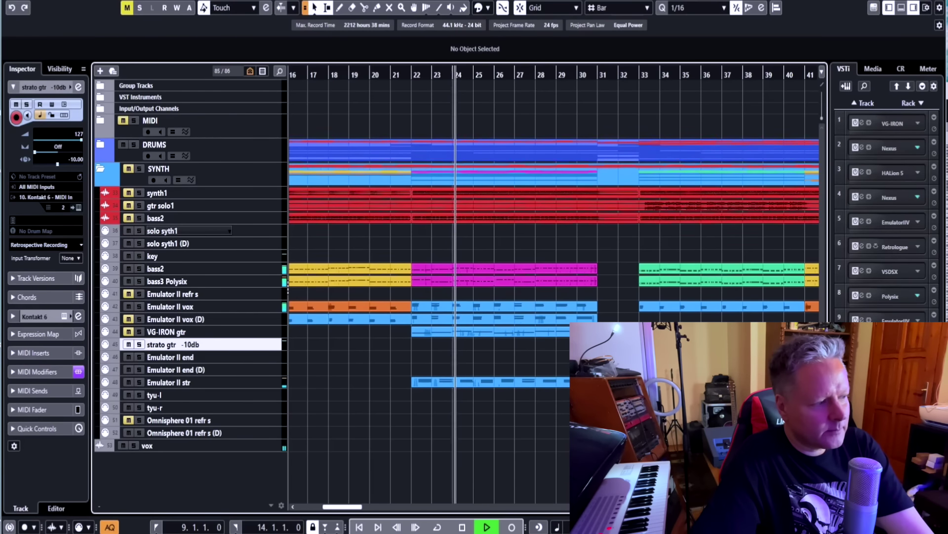
scroll(554, 286, right, 2)
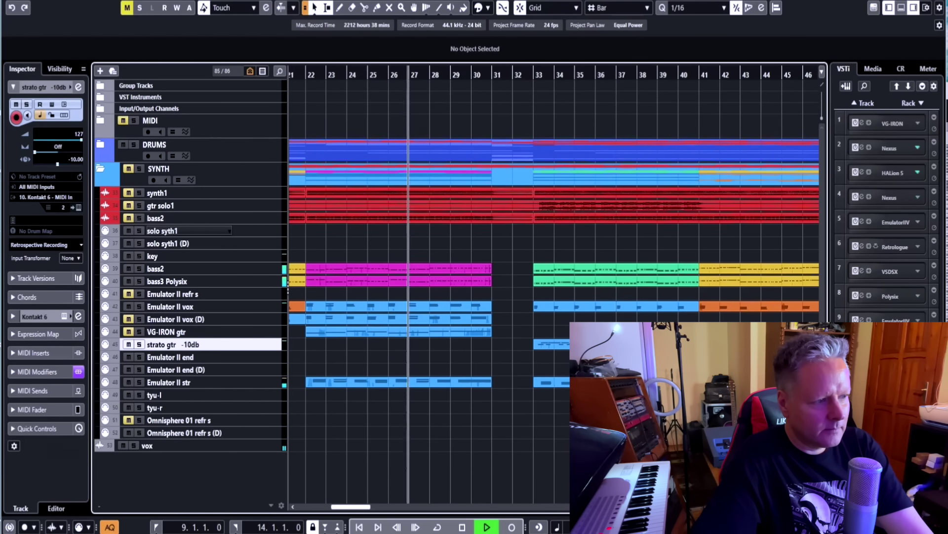
- Keep the full mix playing and follow the arrangement from bar 28 into the solo section at bar 58
key(g)
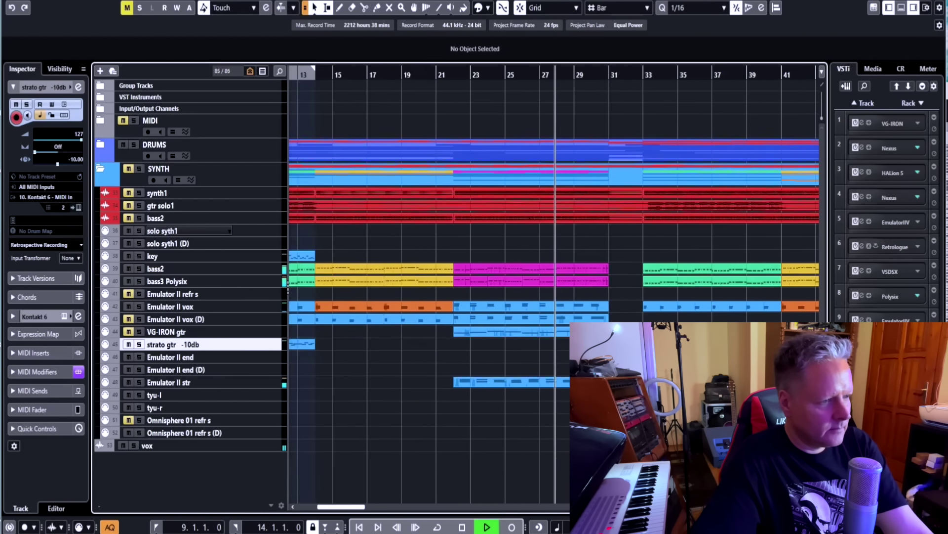
scroll(553, 287, right, 2)
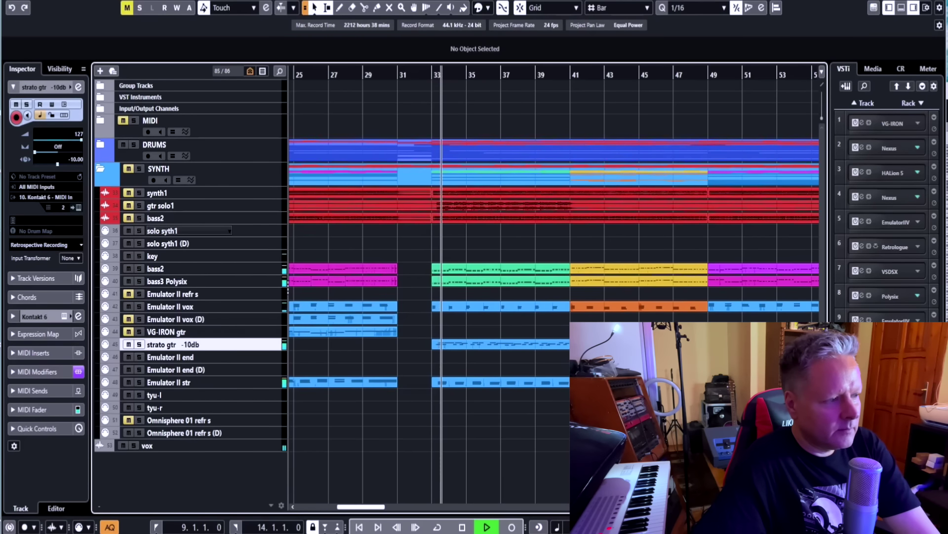
scroll(553, 286, right, 1)
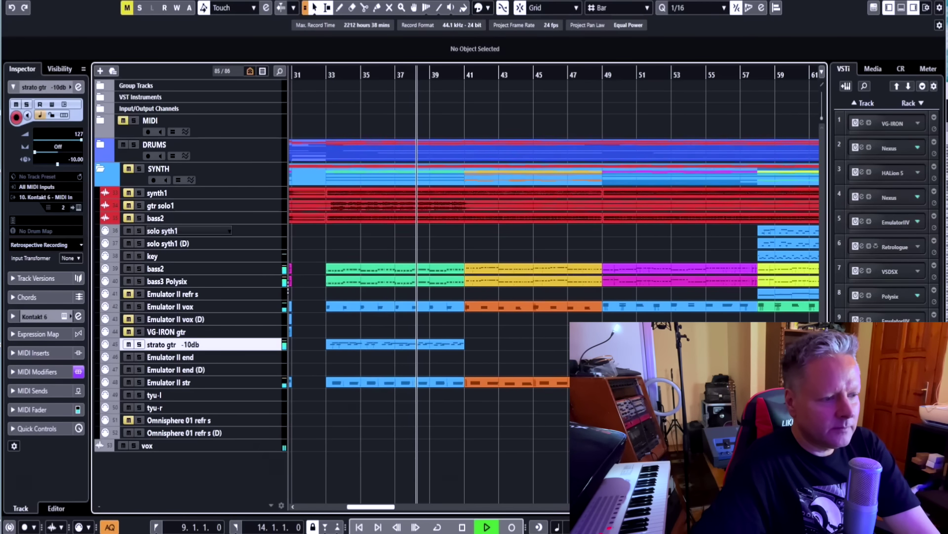
scroll(554, 287, right, 1)
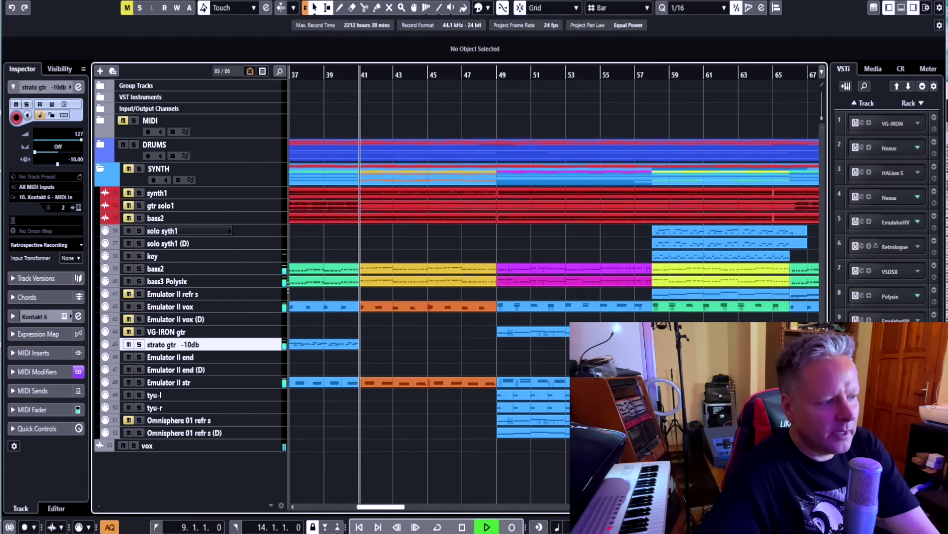
scroll(554, 284, right, 1)
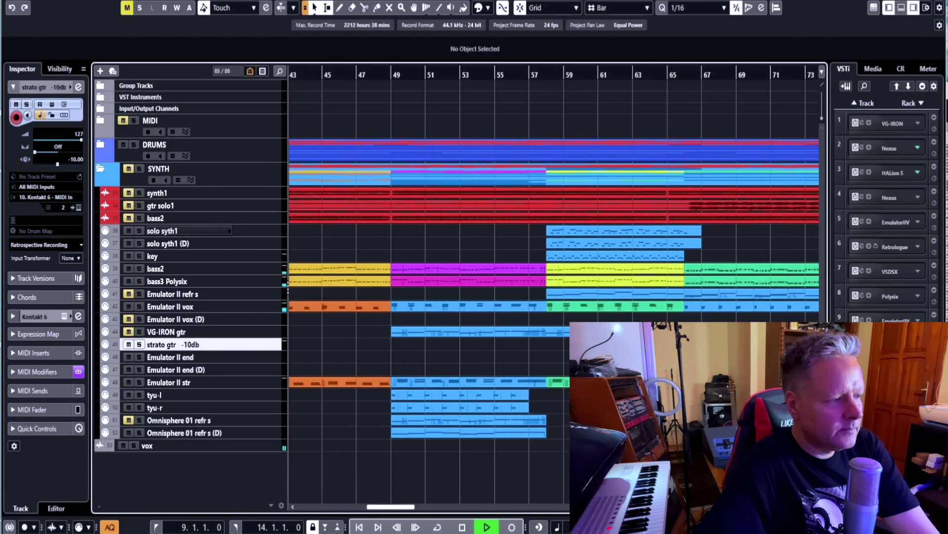
click(292, 507)
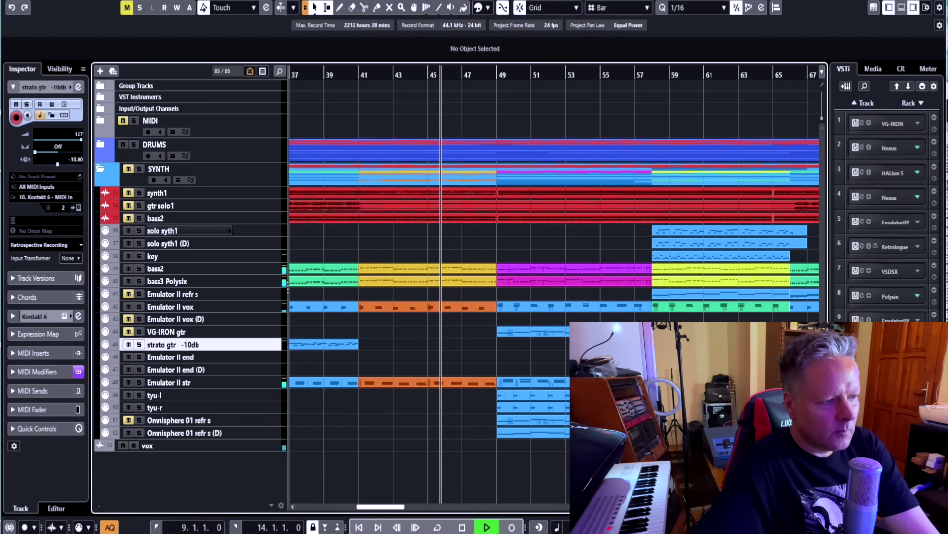
scroll(430, 287, right, 3)
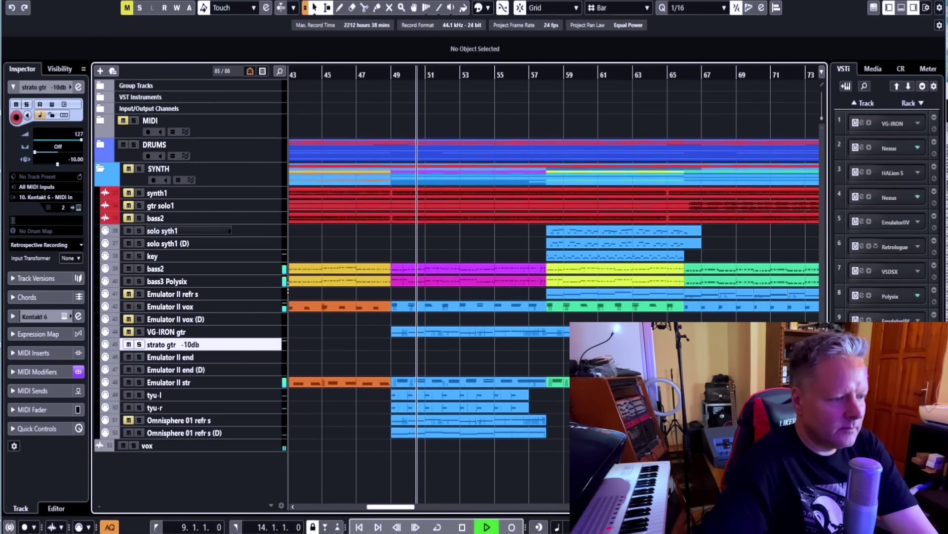
scroll(553, 286, right, 1)
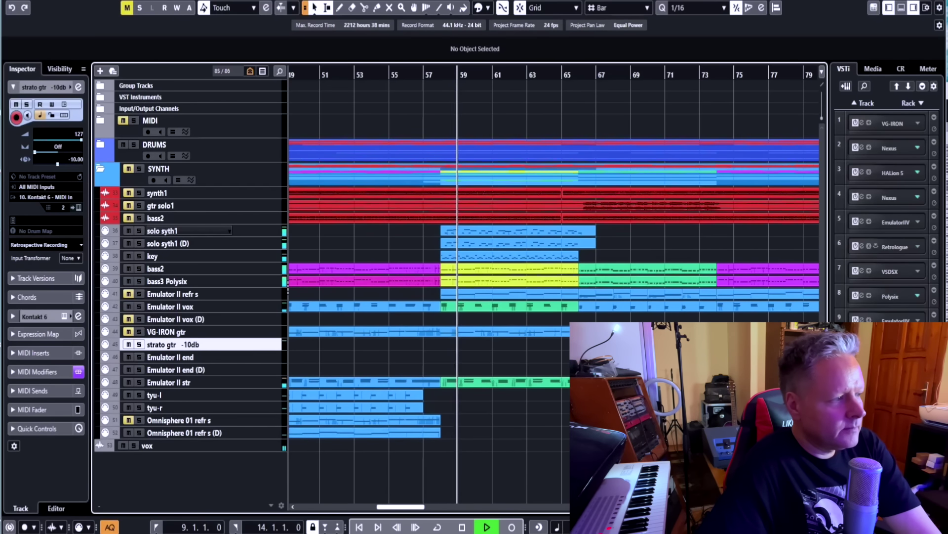
- Select the solo syth1 track and follow its solo and the following sections up to about bar 85
click(184, 231)
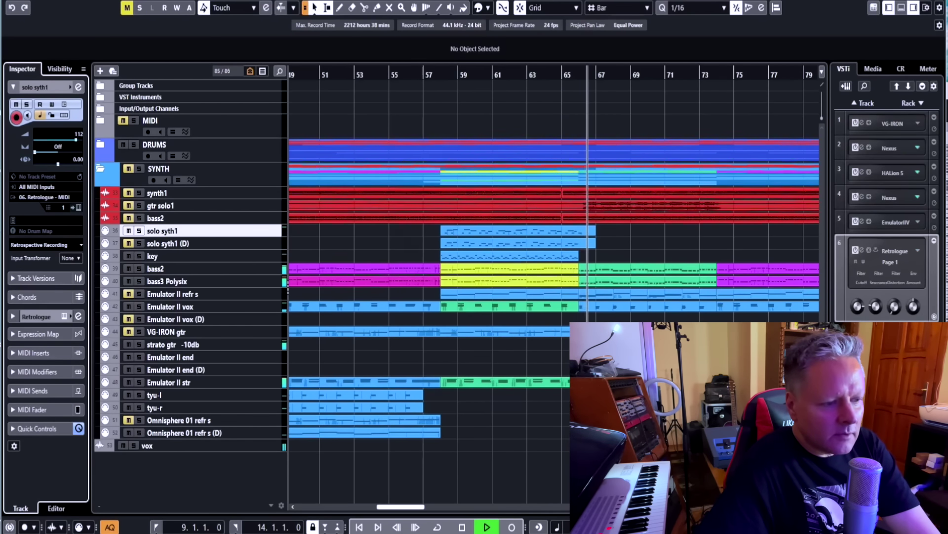
drag(401, 506, 411, 506)
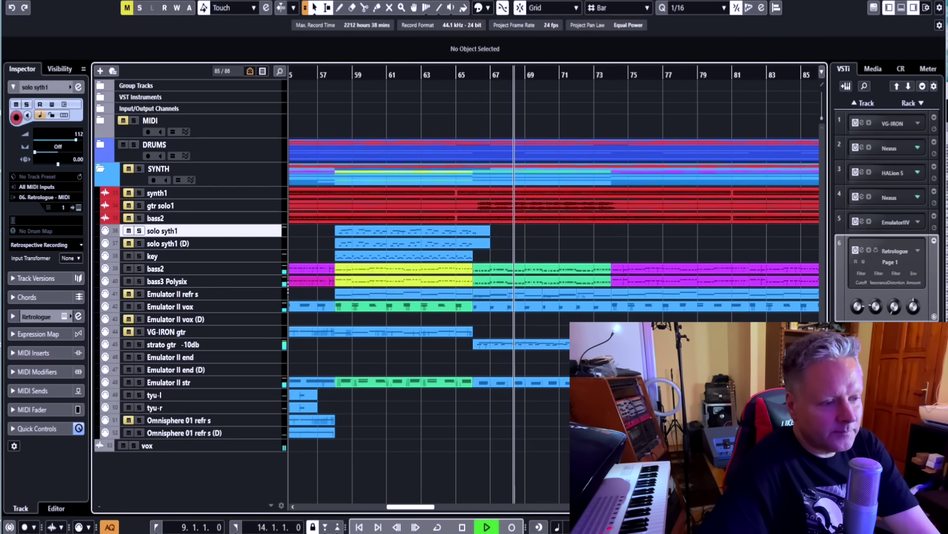
scroll(553, 287, right, 3)
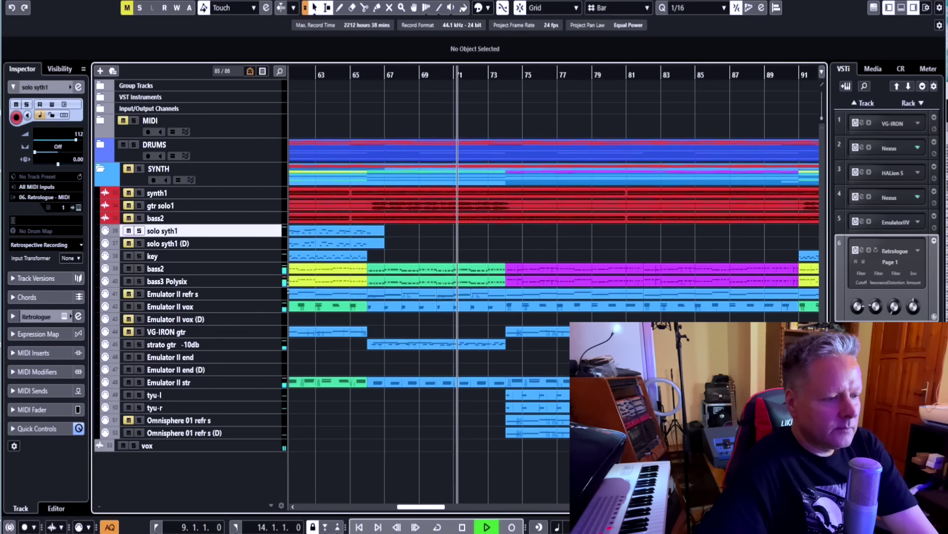
scroll(553, 287, right, 3)
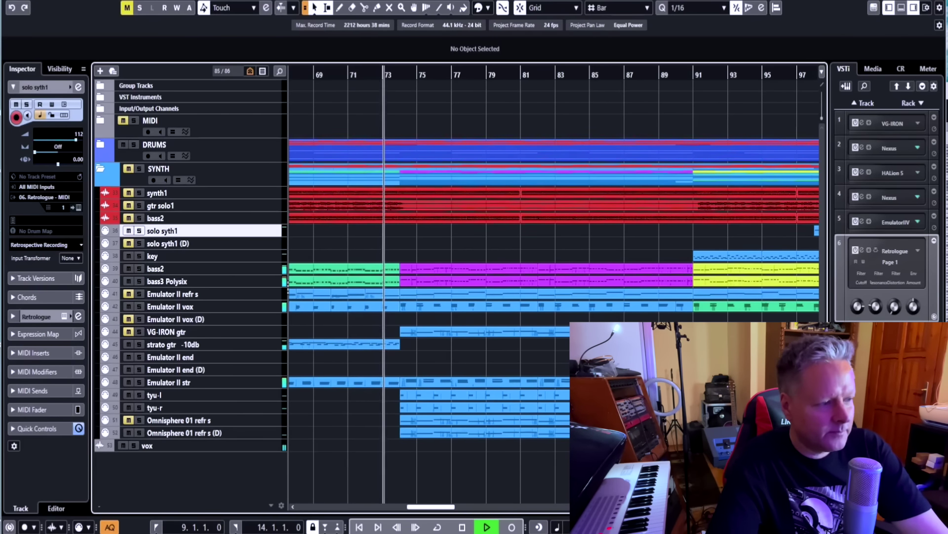
scroll(554, 286, right, 2)
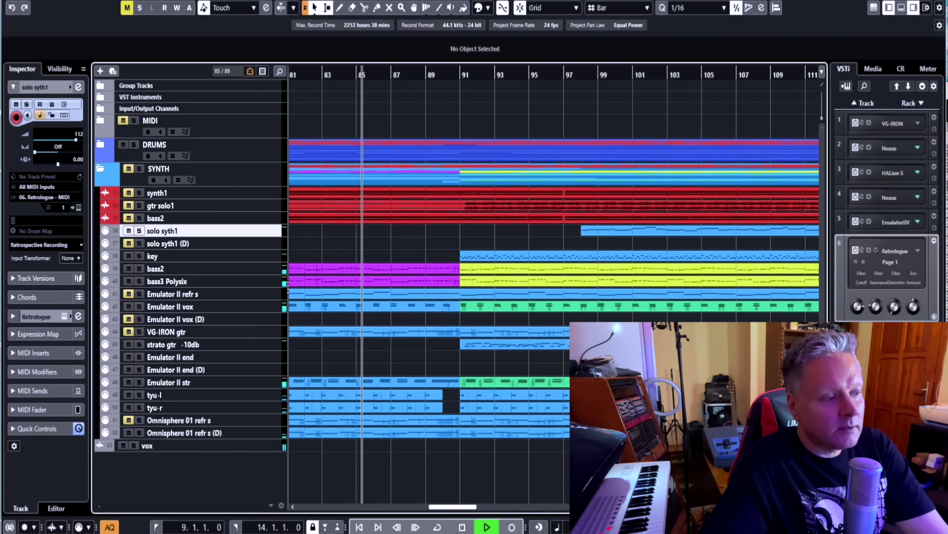
- Follow the full mix through the final section, from bar 85 to about bar 112
scroll(553, 290, right, 2)
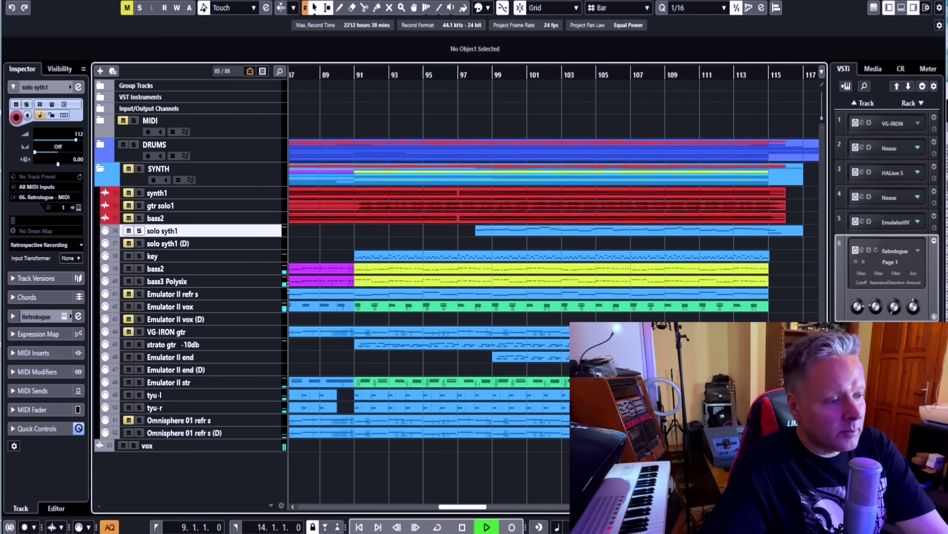
scroll(554, 290, left, 2)
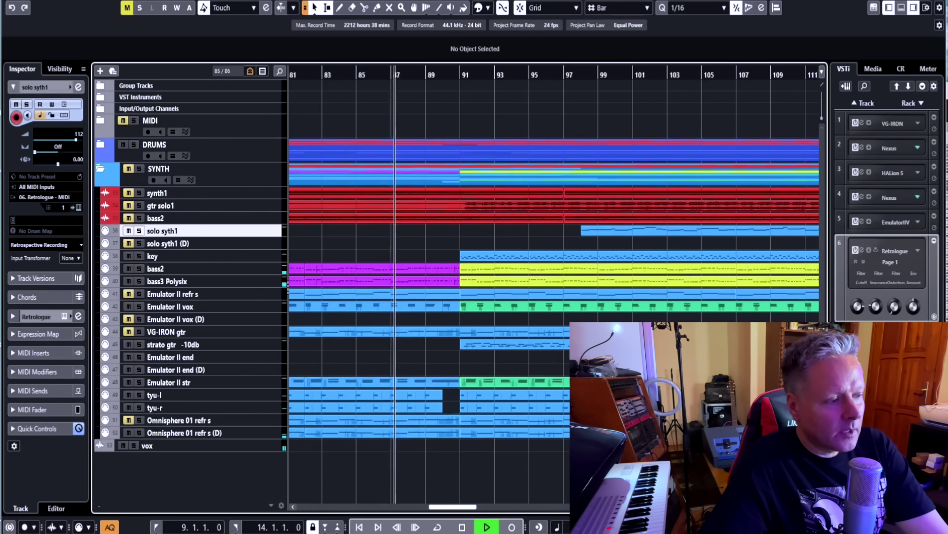
scroll(553, 290, right, 2)
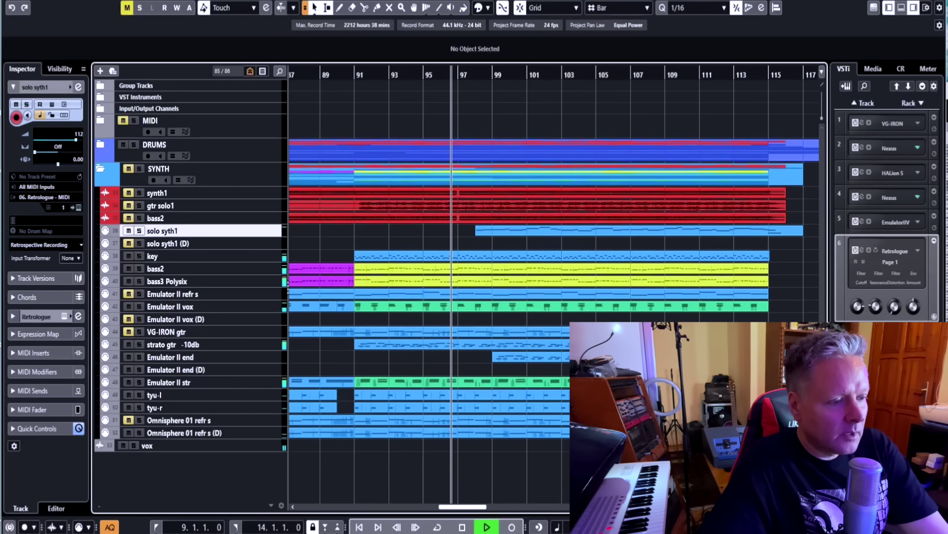
scroll(553, 276, right, 1)
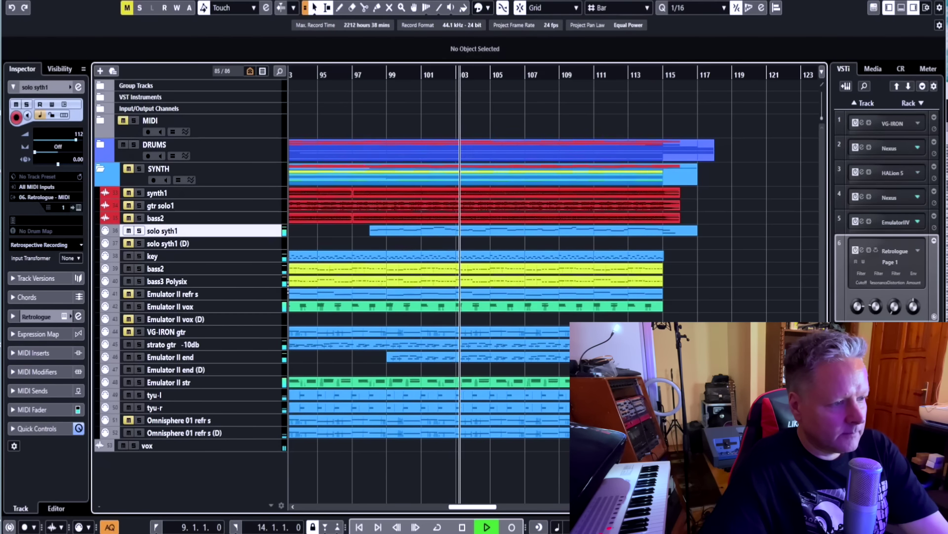
scroll(553, 284, right, 2)
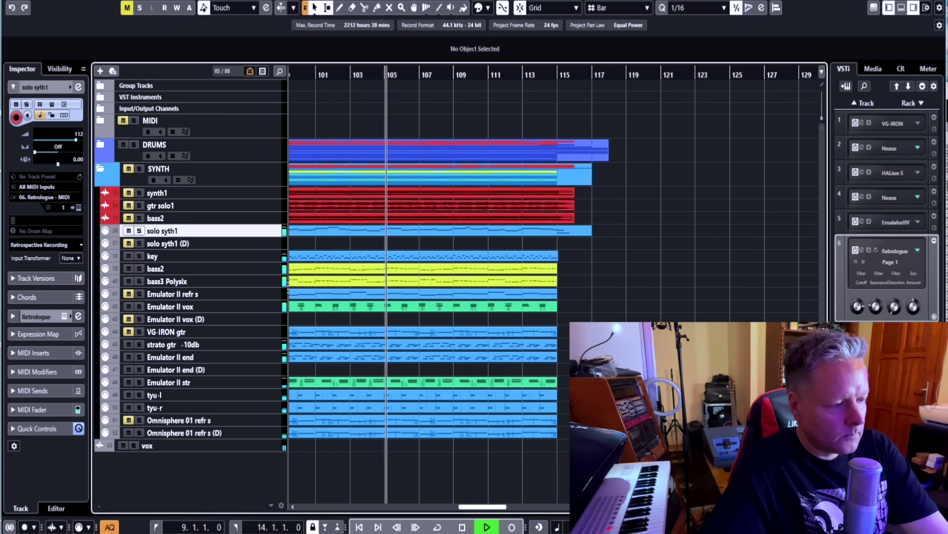
scroll(553, 285, left, 1)
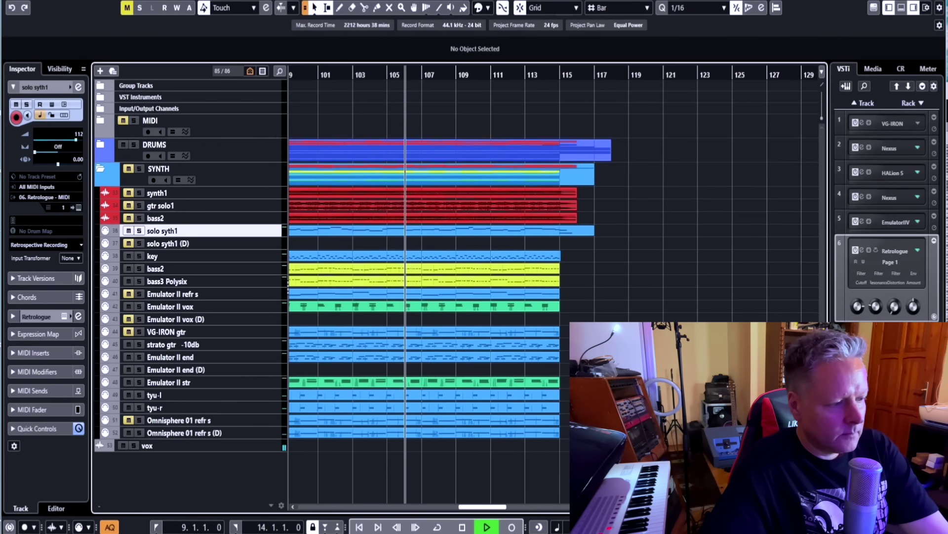
scroll(554, 284, right, 1)
scroll(551, 287, right, 1)
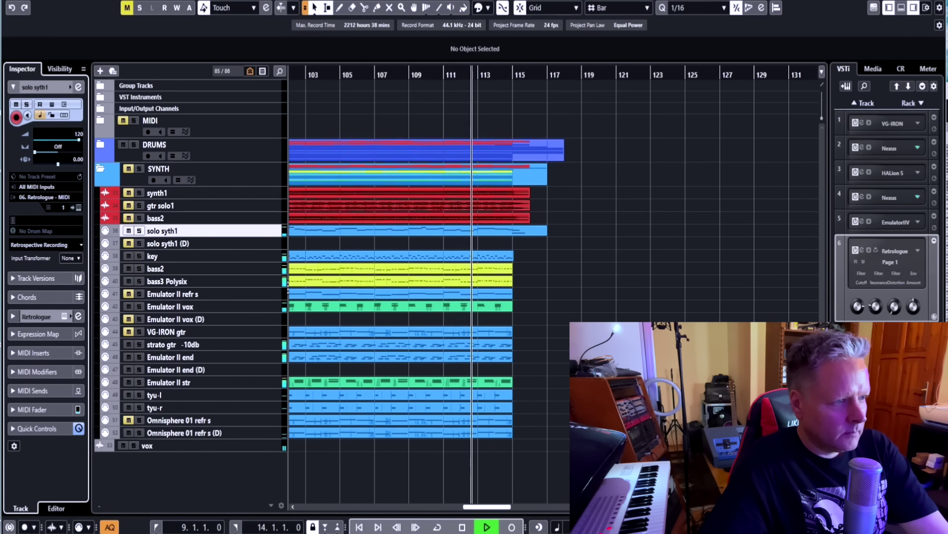
- Check the ending on a minutes-and-seconds ruler, restore the bars and beats ruler, and stop playback after the song's end
right_click(631, 77)
click(657, 97)
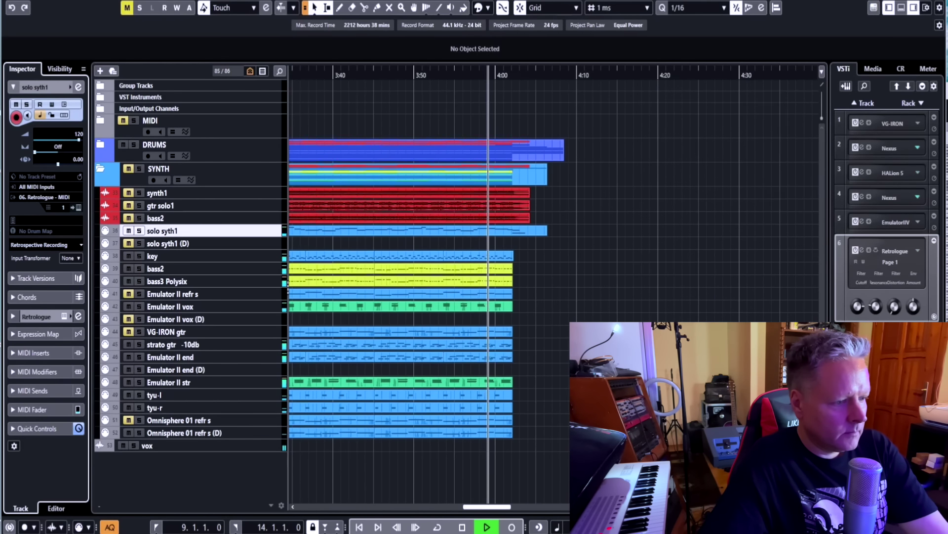
right_click(636, 74)
click(662, 82)
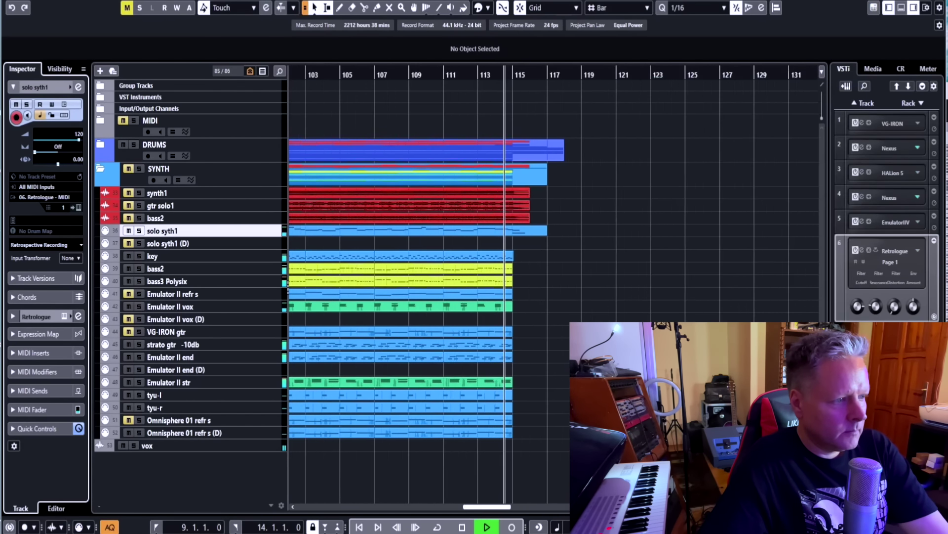
scroll(554, 286, right, 1)
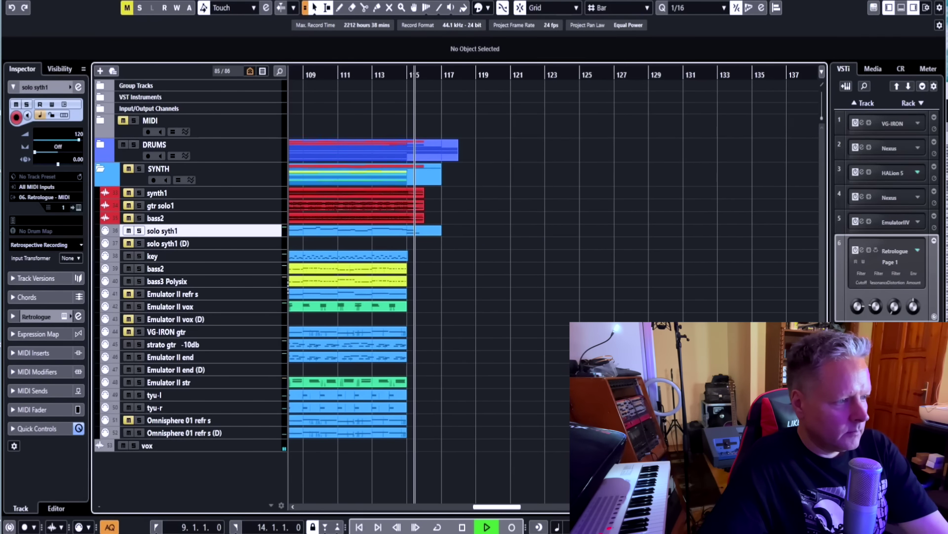
key(space)
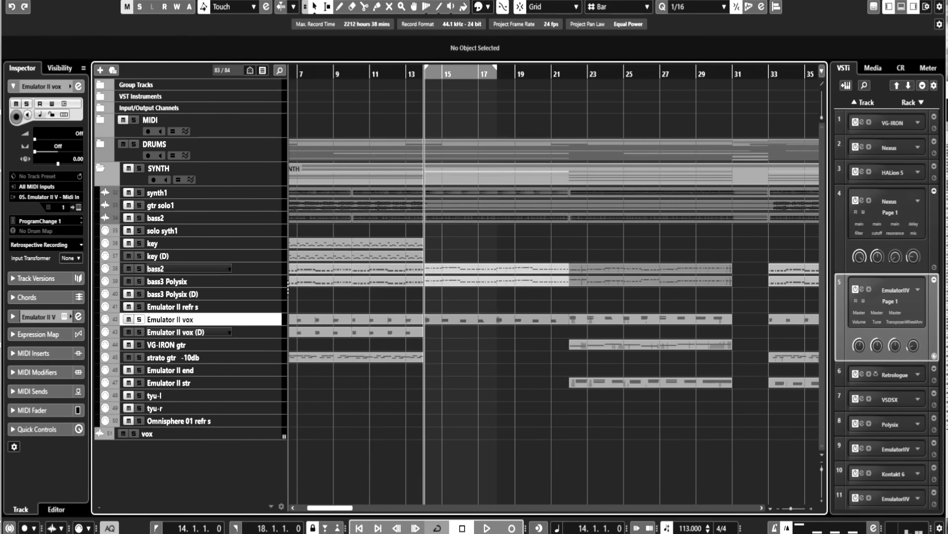
- Select the Emulator II vox (D) track and play the bass3 Polysix (D) part from bar 14
click(176, 332)
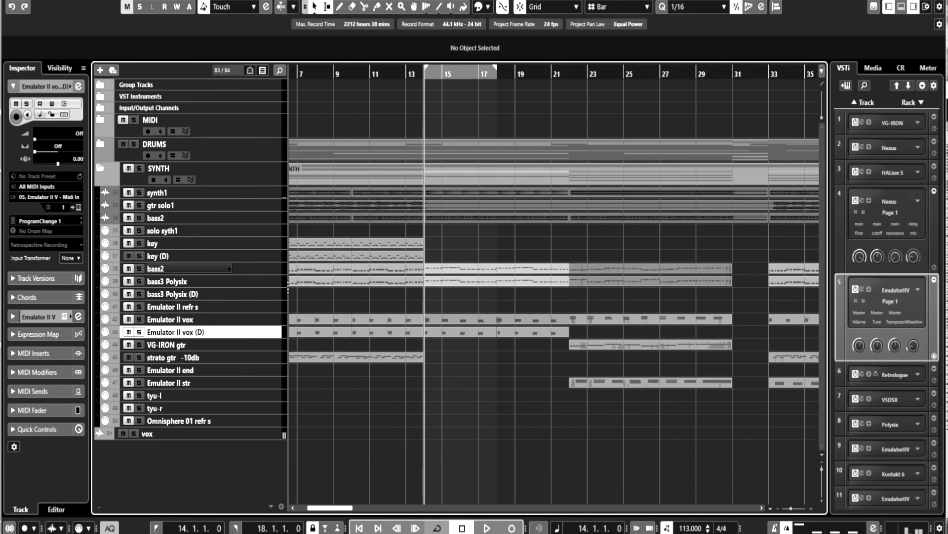
click(168, 281)
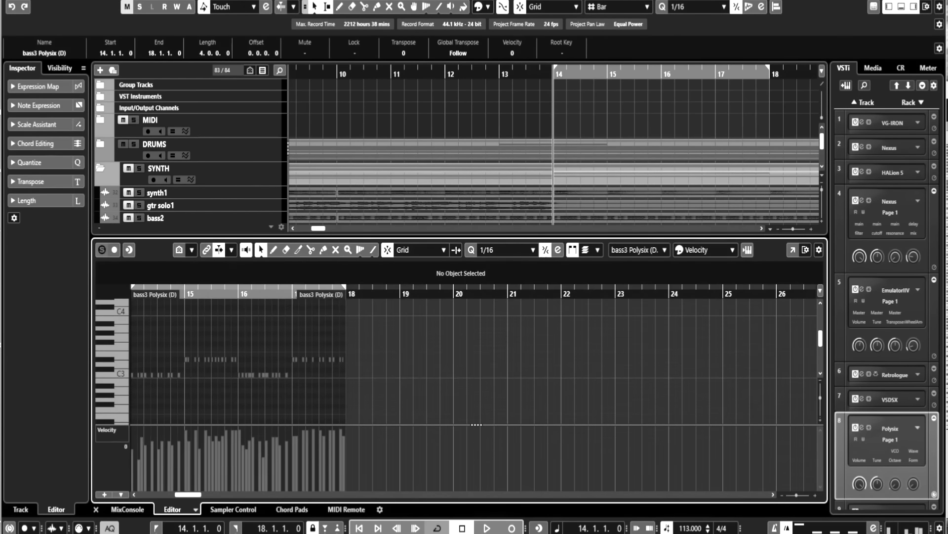
key(space)
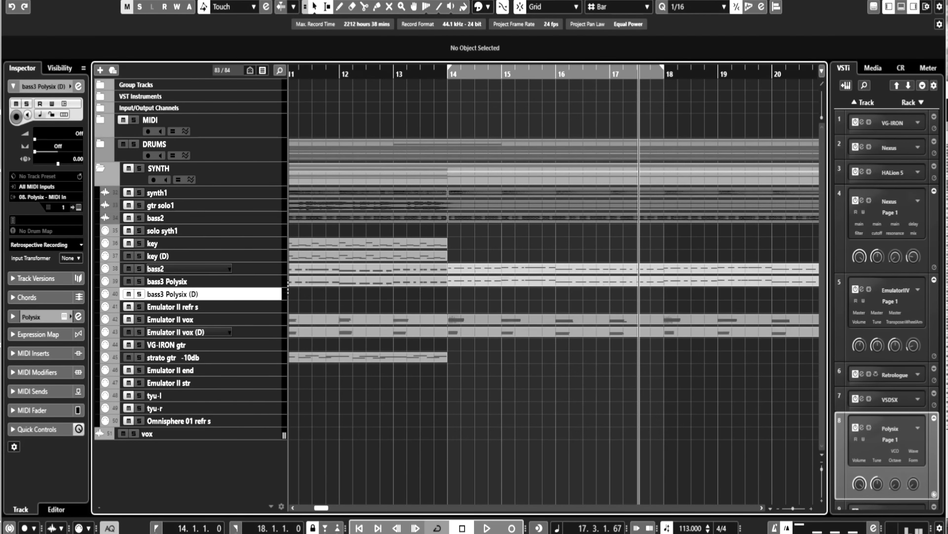